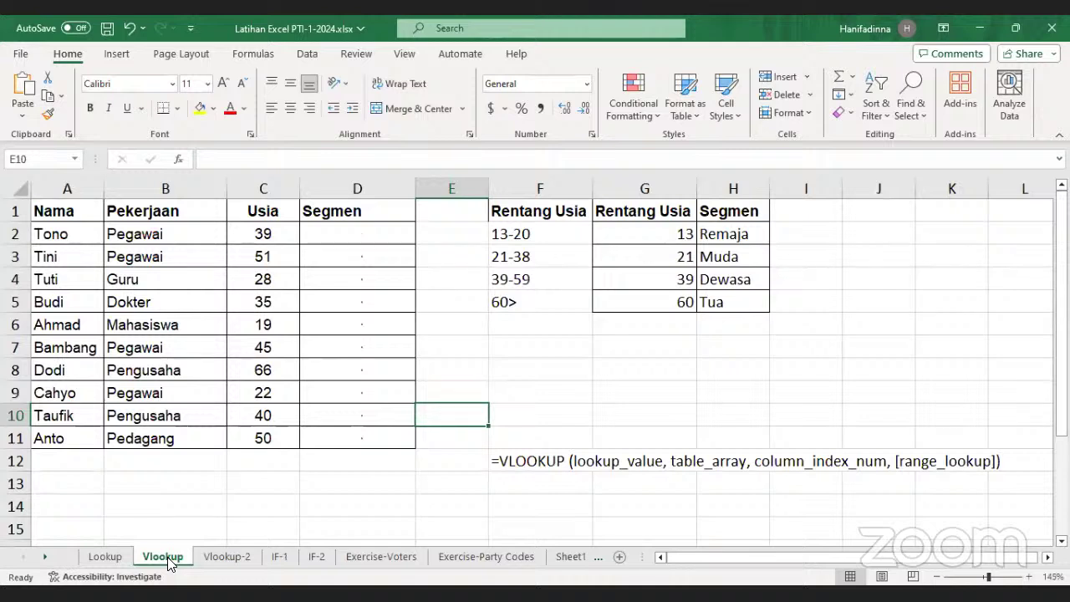
# Examine the Usia values in C2:C11, the empty Segmen column, and the age ranges with their segments in F1:H5
pyautogui.click(214, 505)
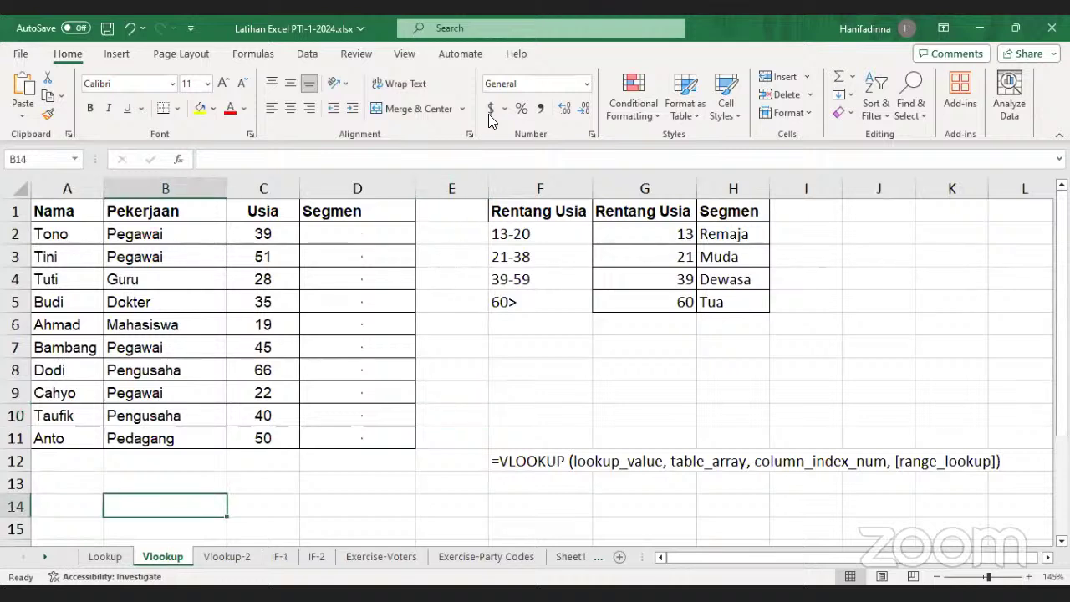
pyautogui.click(360, 239)
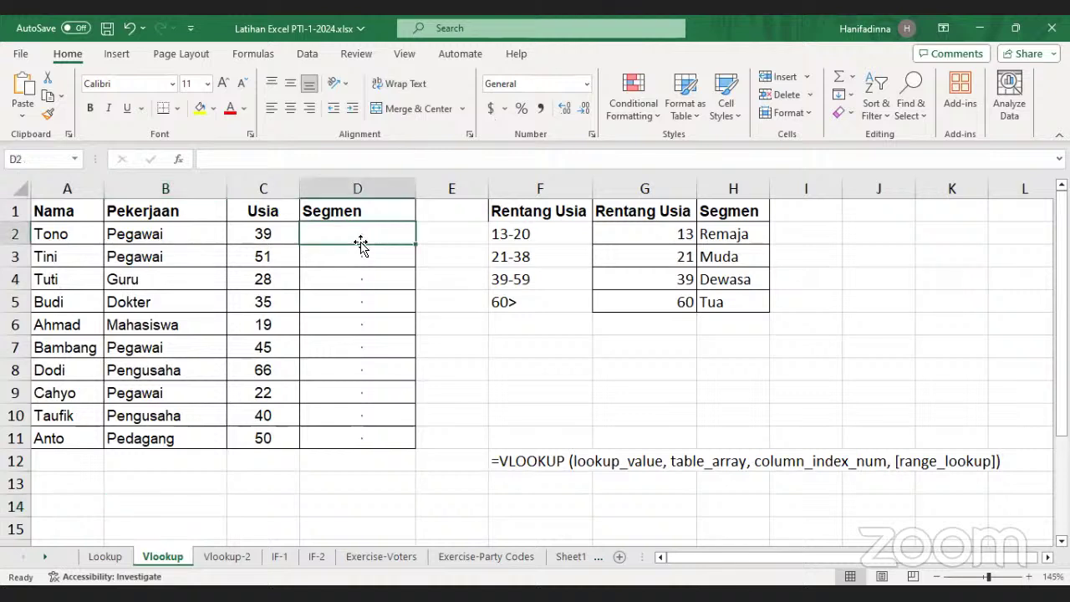
pyautogui.click(535, 368)
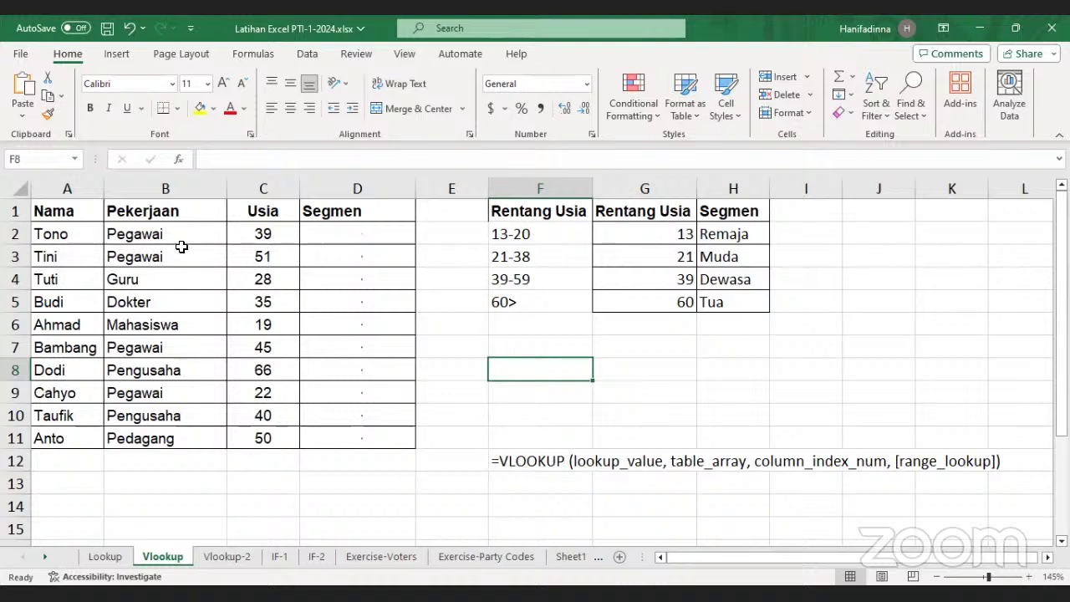
pyautogui.moveTo(275, 235); pyautogui.dragTo(292, 419)
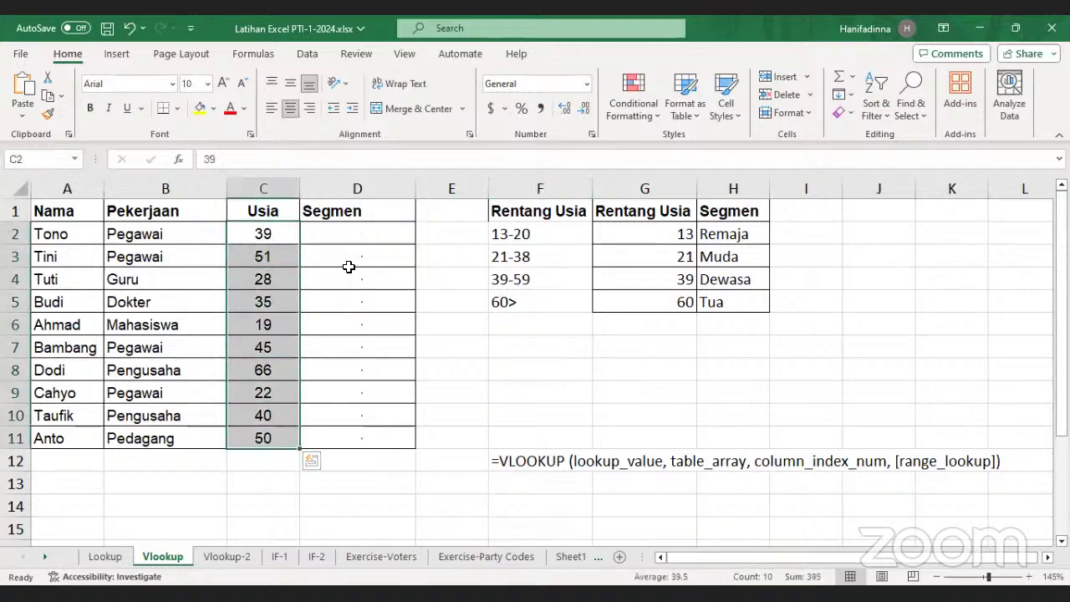
pyautogui.click(356, 234)
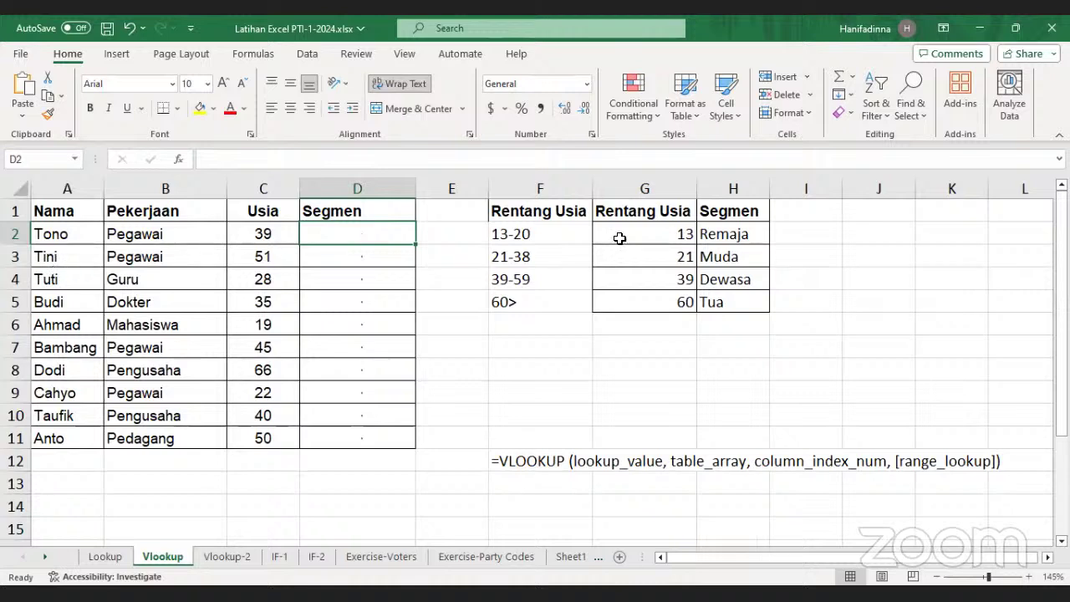
pyautogui.click(750, 237)
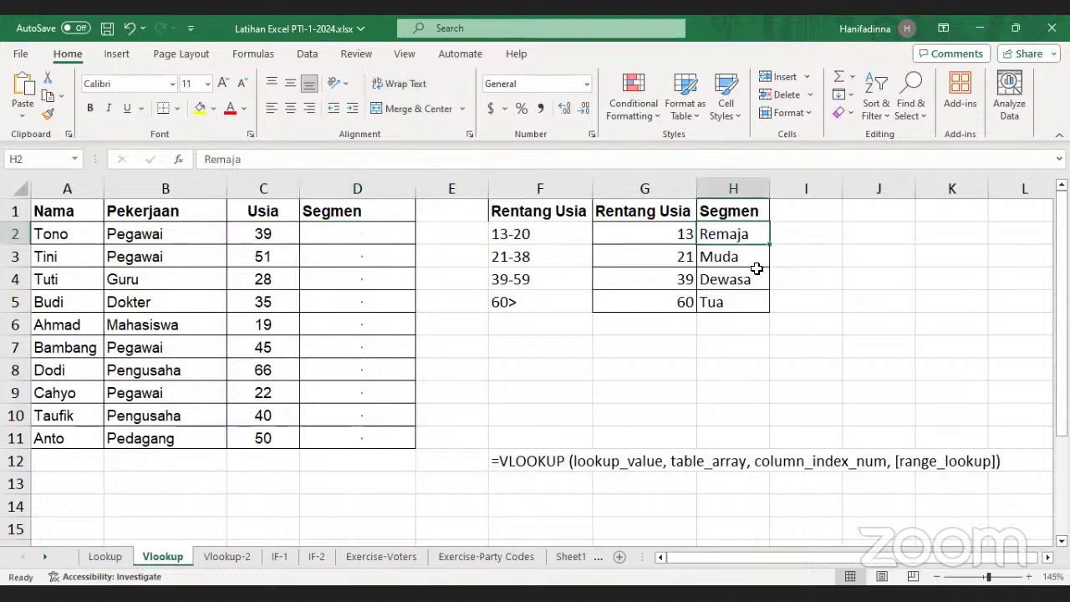
pyautogui.click(747, 257)
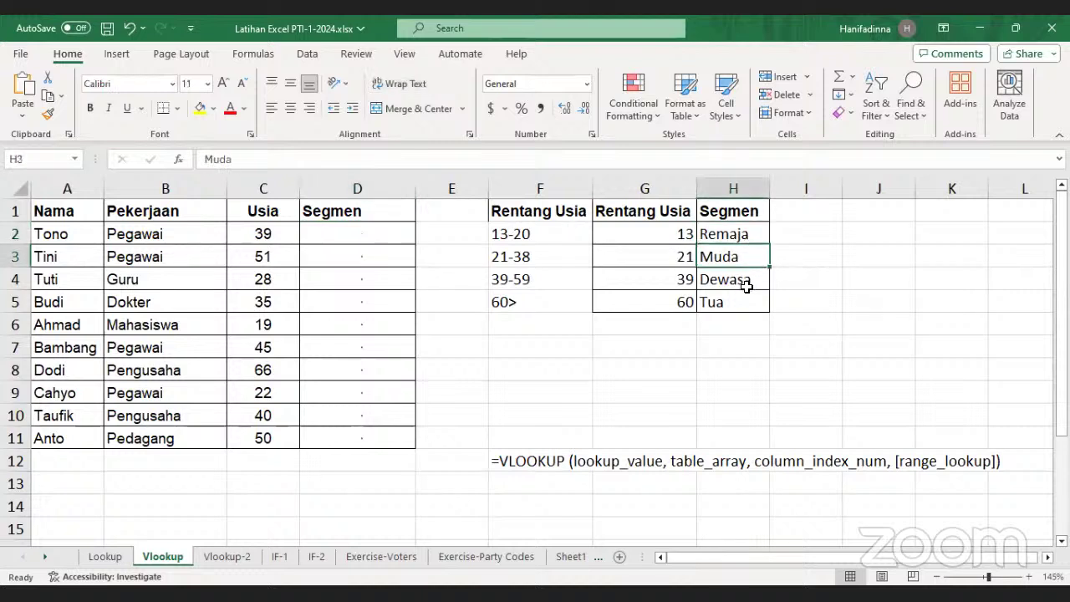
pyautogui.click(746, 284)
pyautogui.click(742, 303)
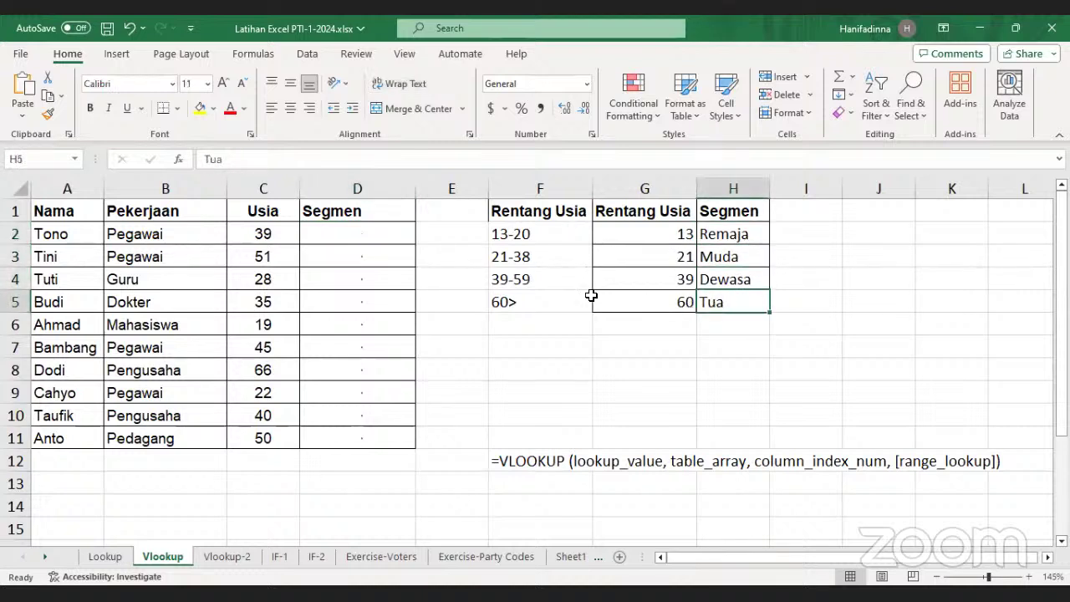
pyautogui.click(548, 235)
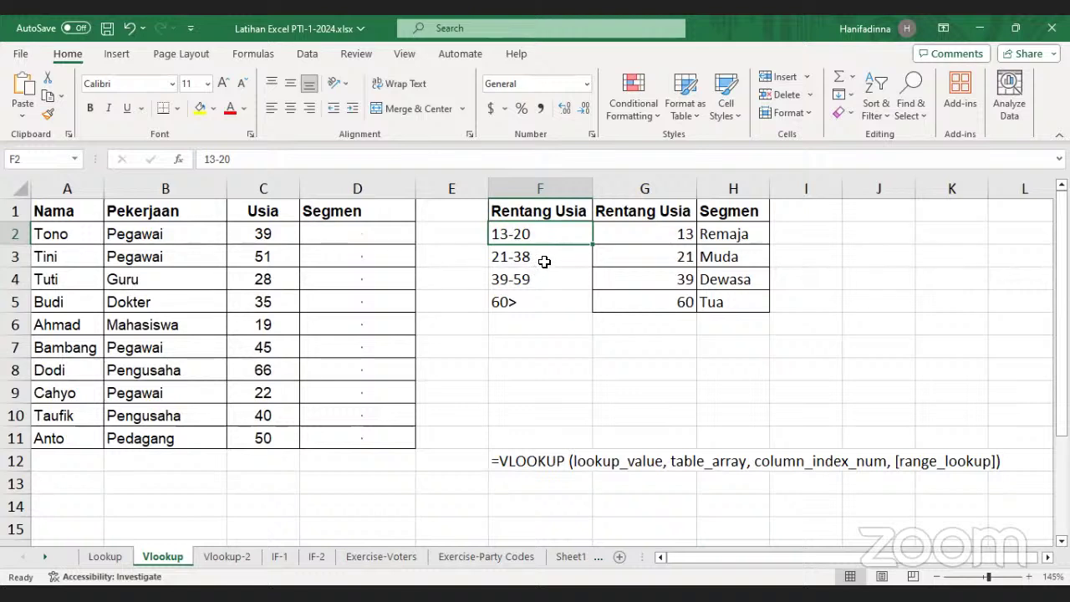
pyautogui.click(544, 261)
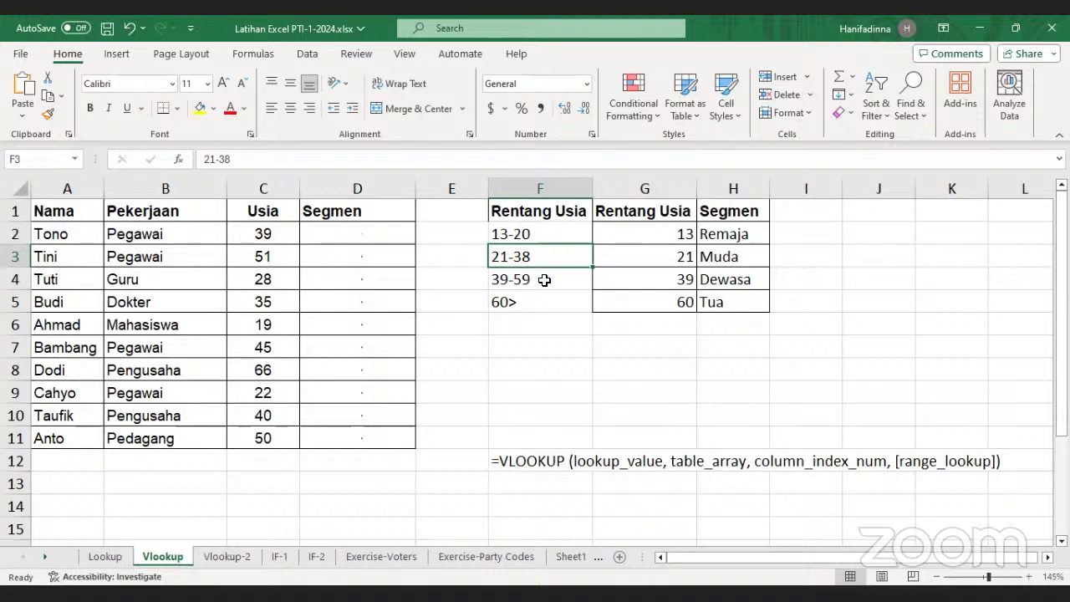
pyautogui.click(544, 281)
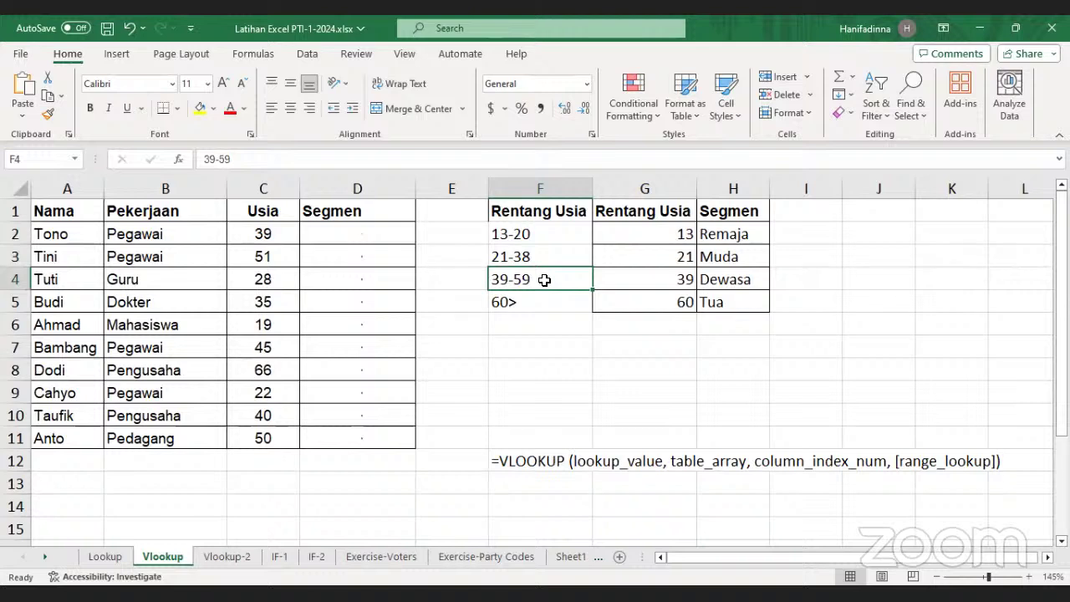
pyautogui.click(544, 302)
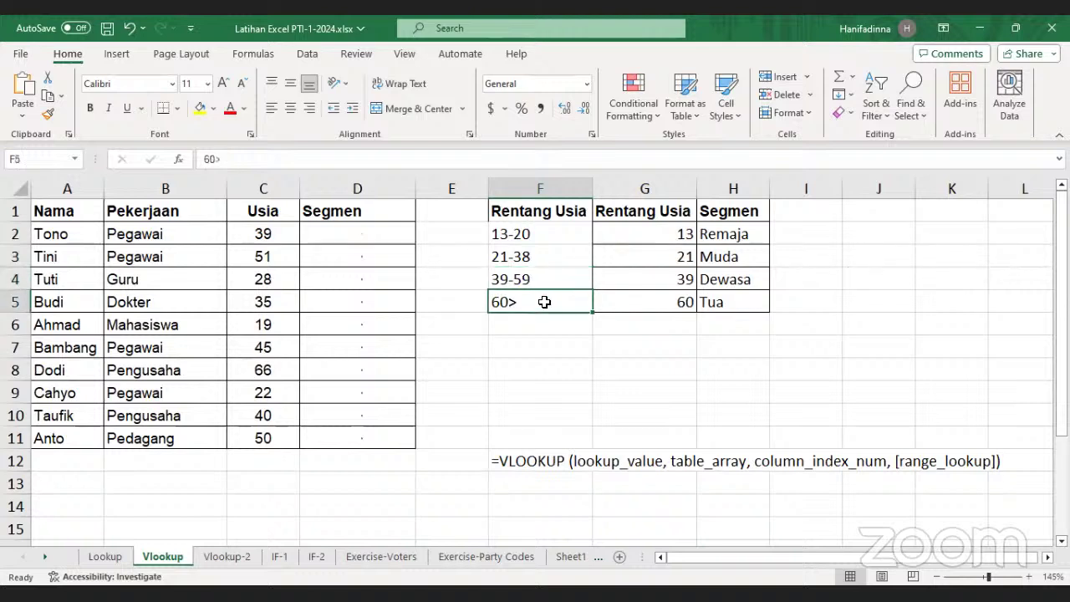
pyautogui.click(732, 303)
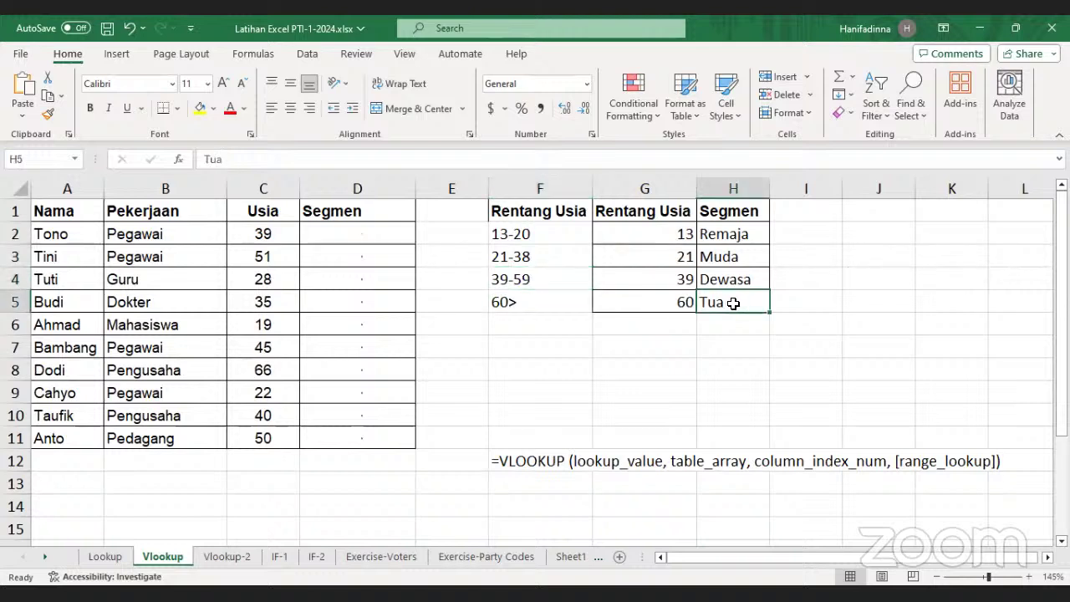
# Trace the age in C2 through the age-range table to its segment, and review the VLOOKUP syntax in row 12
pyautogui.moveTo(264, 234); pyautogui.dragTo(275, 438)
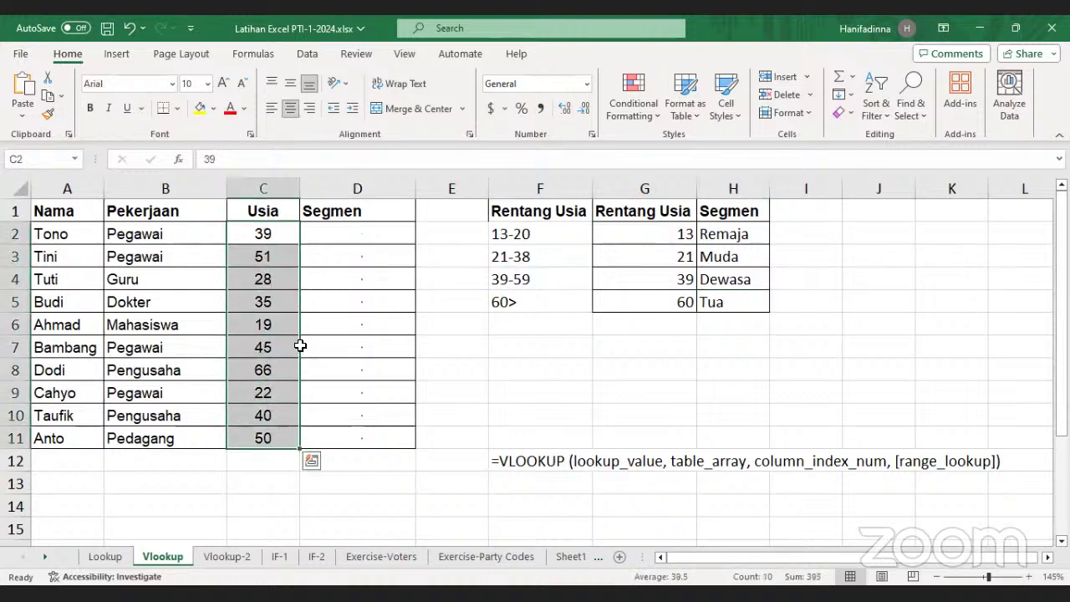
pyautogui.click(340, 230)
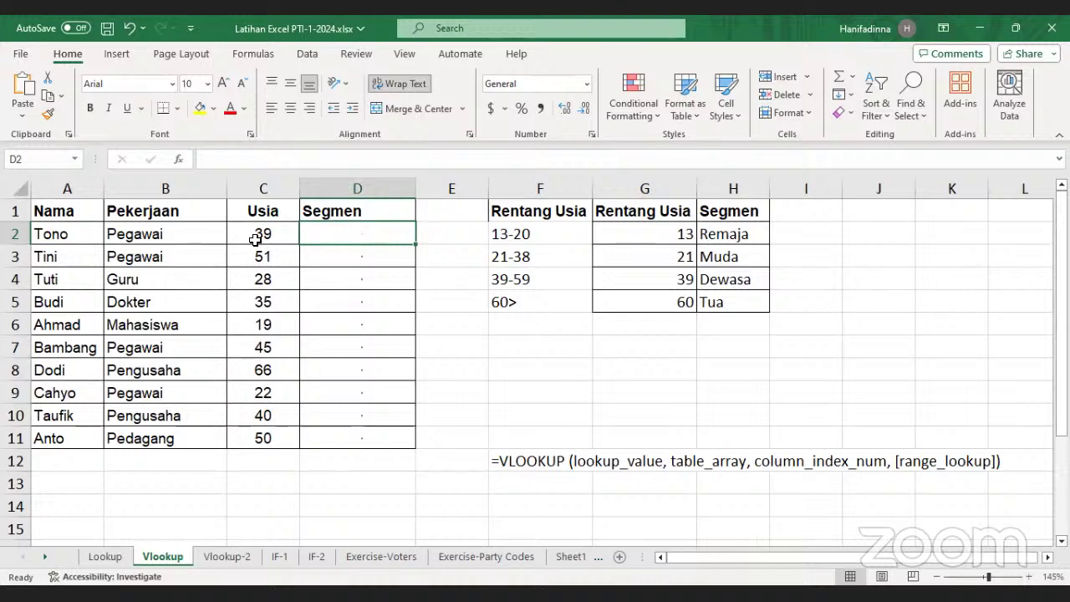
pyautogui.click(245, 236)
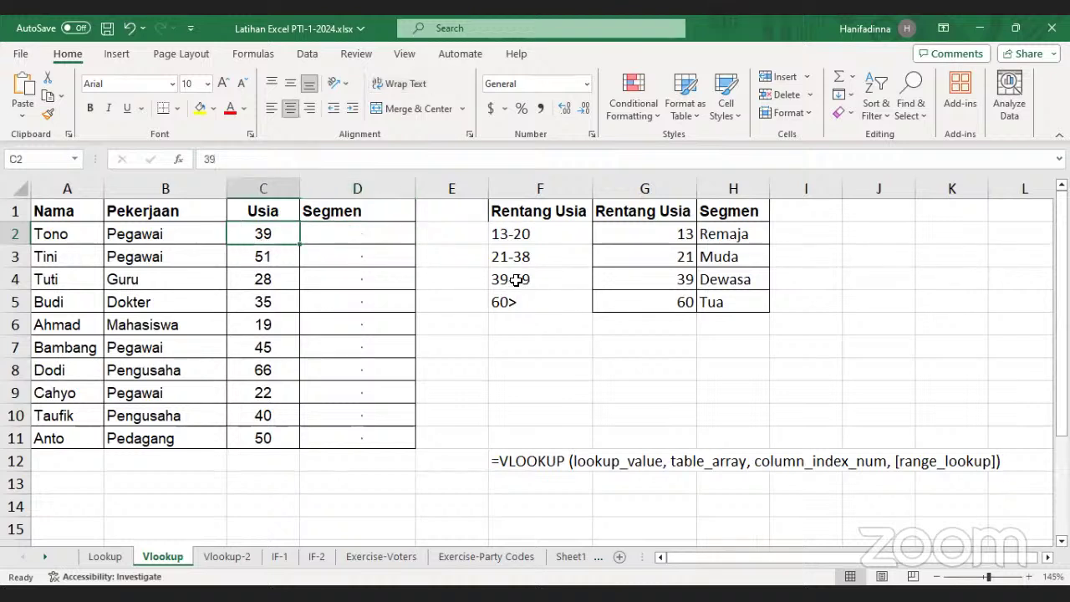
pyautogui.click(589, 284)
pyautogui.click(648, 283)
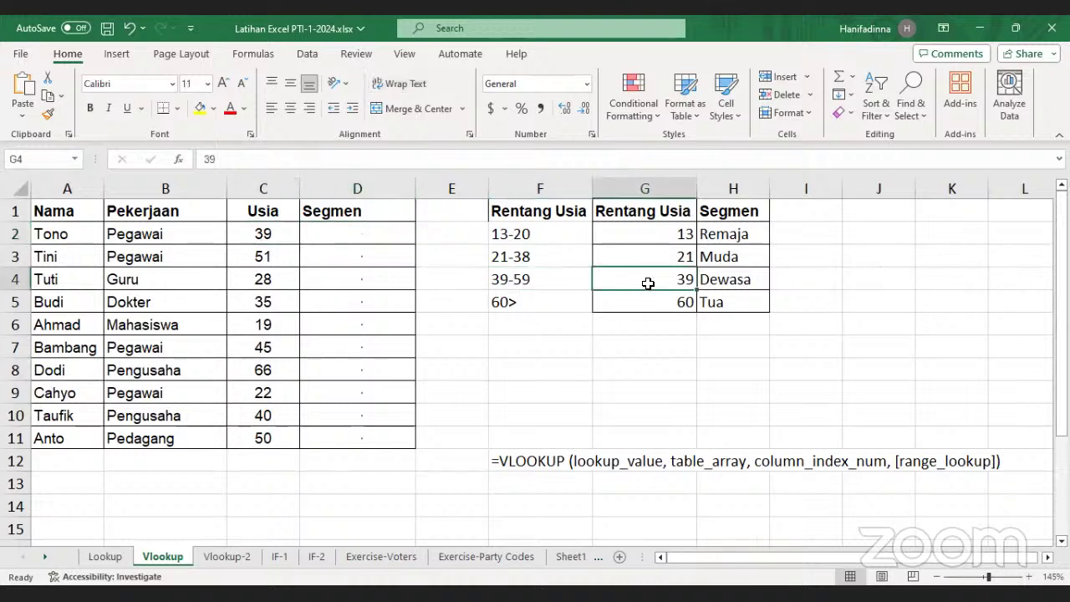
pyautogui.click(710, 282)
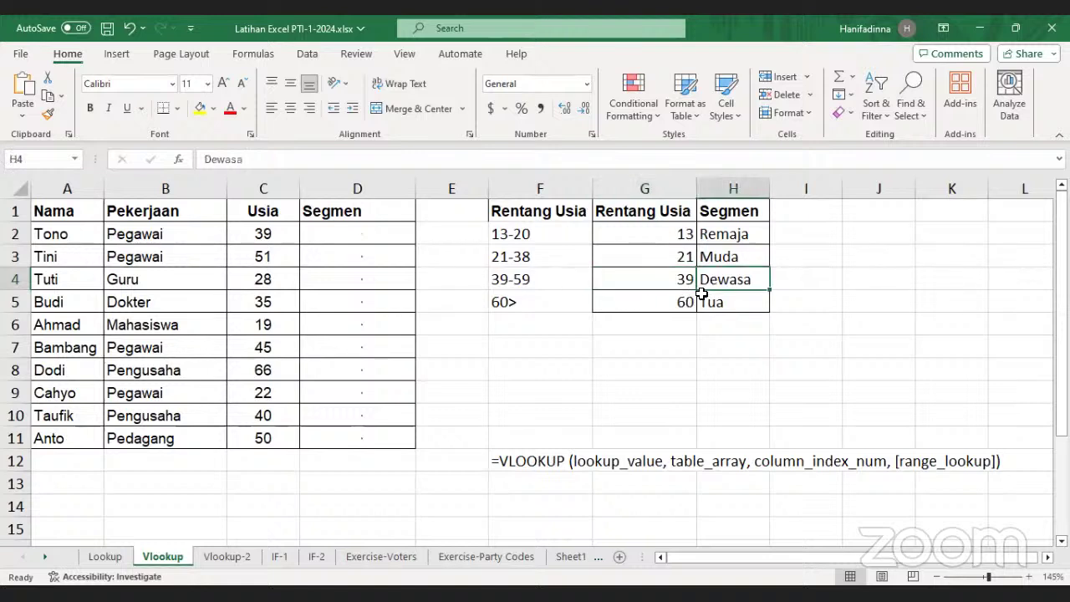
pyautogui.click(338, 302)
pyautogui.click(589, 282)
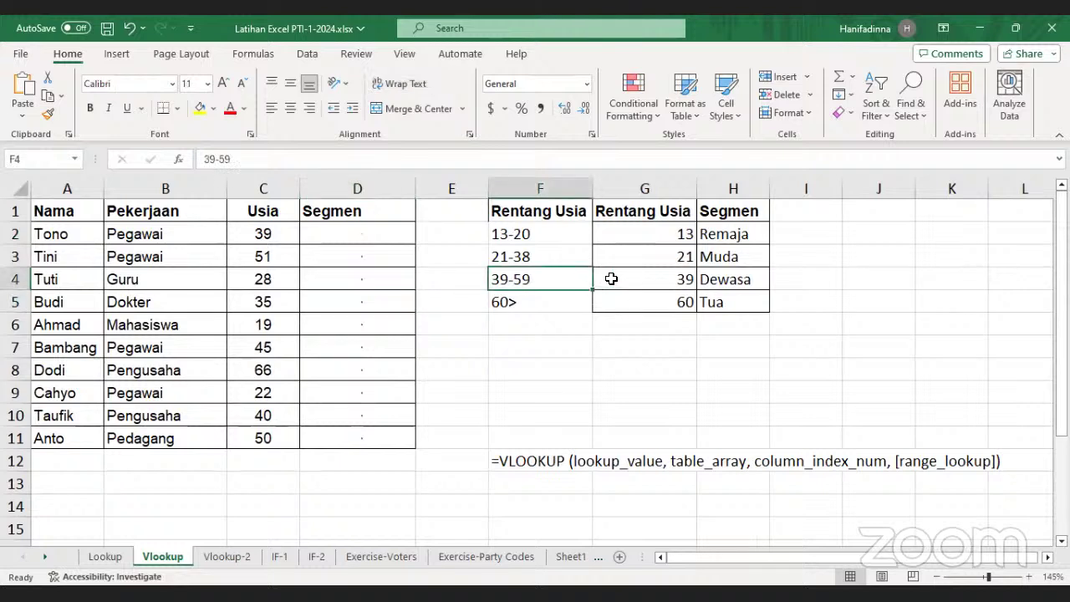
pyautogui.click(630, 279)
pyautogui.click(721, 281)
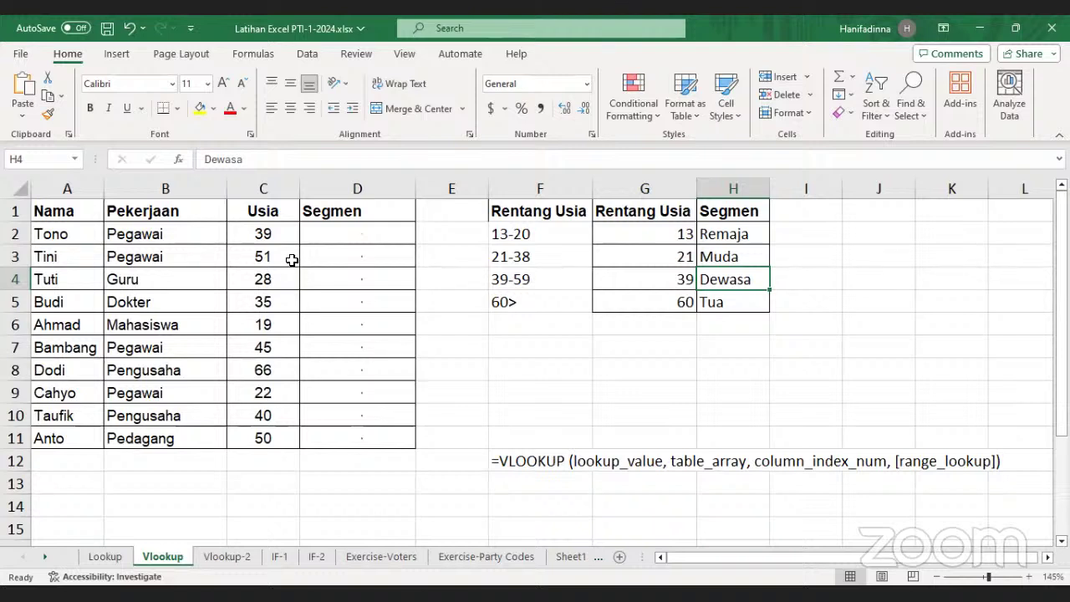
pyautogui.click(344, 229)
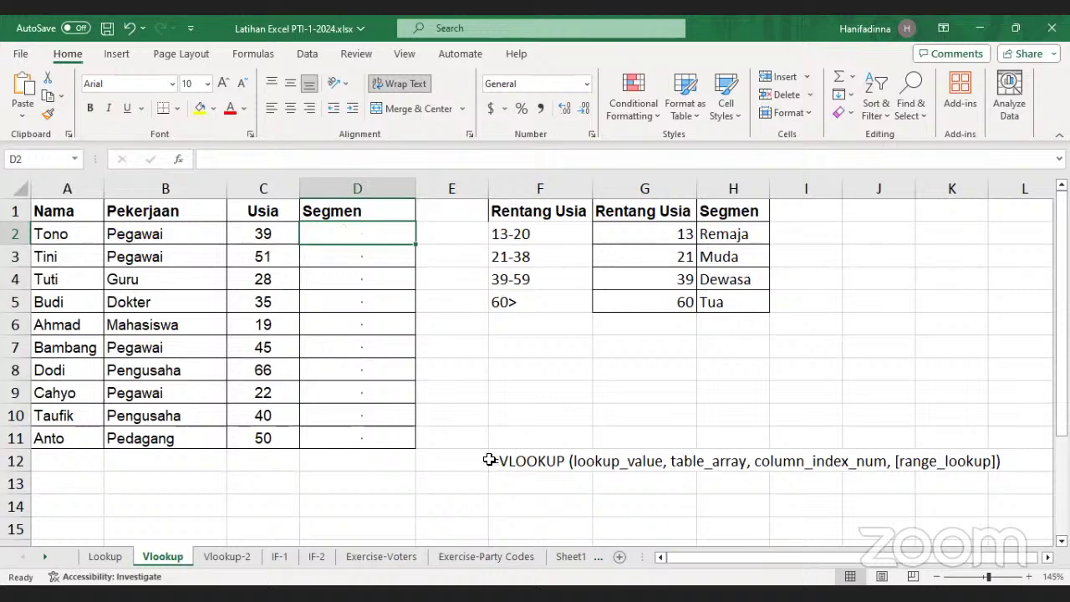
pyautogui.moveTo(516, 462); pyautogui.dragTo(993, 459)
pyautogui.click(644, 486)
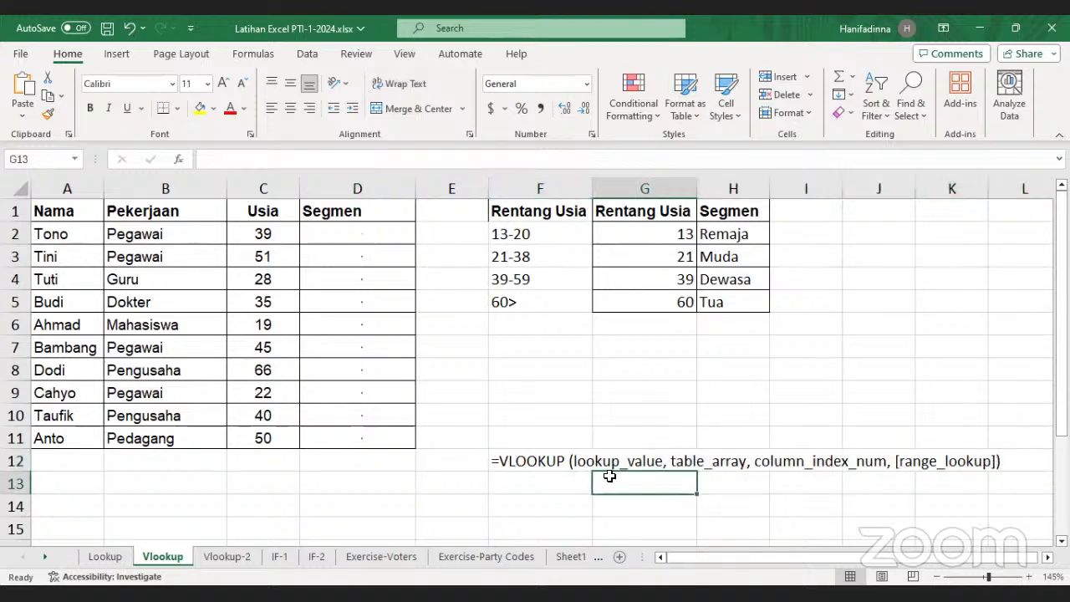
# Start a VLOOKUP formula in D2 with the Usia range C2:C11 as the lookup value
pyautogui.click(331, 235)
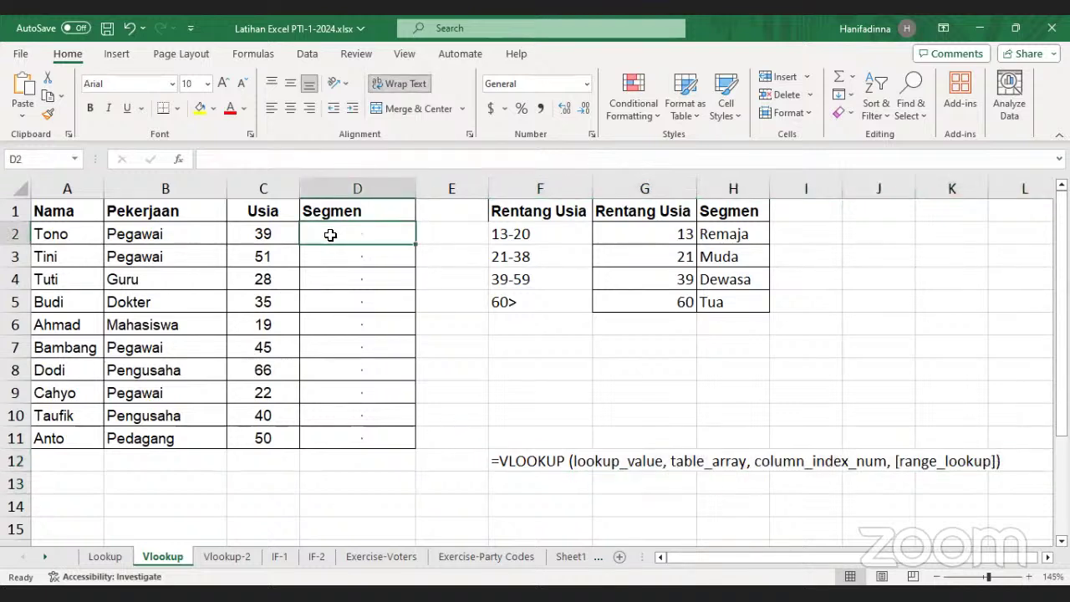
pyautogui.doubleClick(331, 242)
pyautogui.write('=')
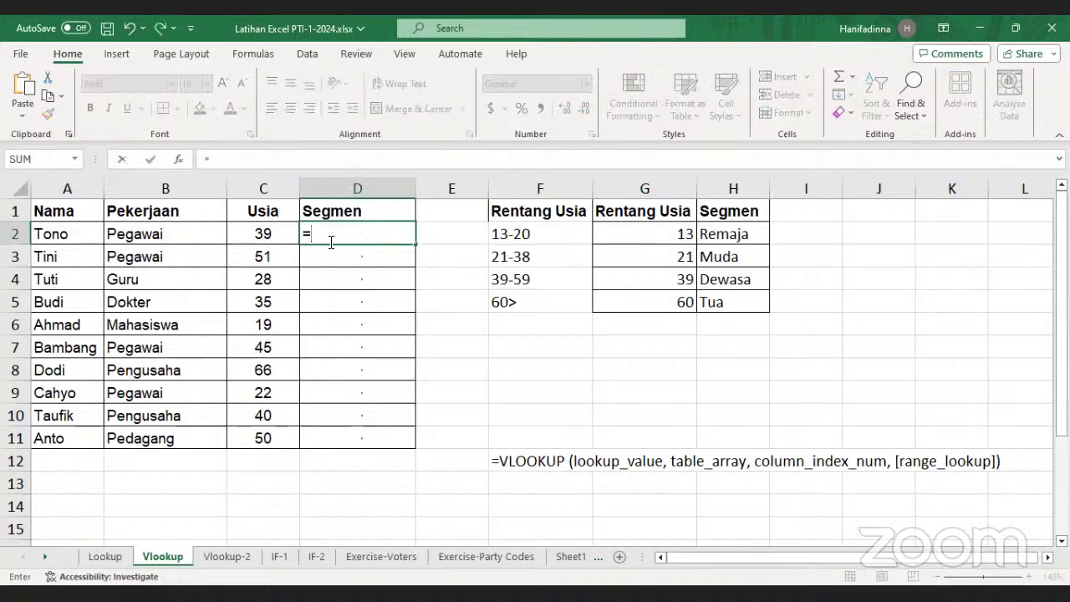
pyautogui.write('v')
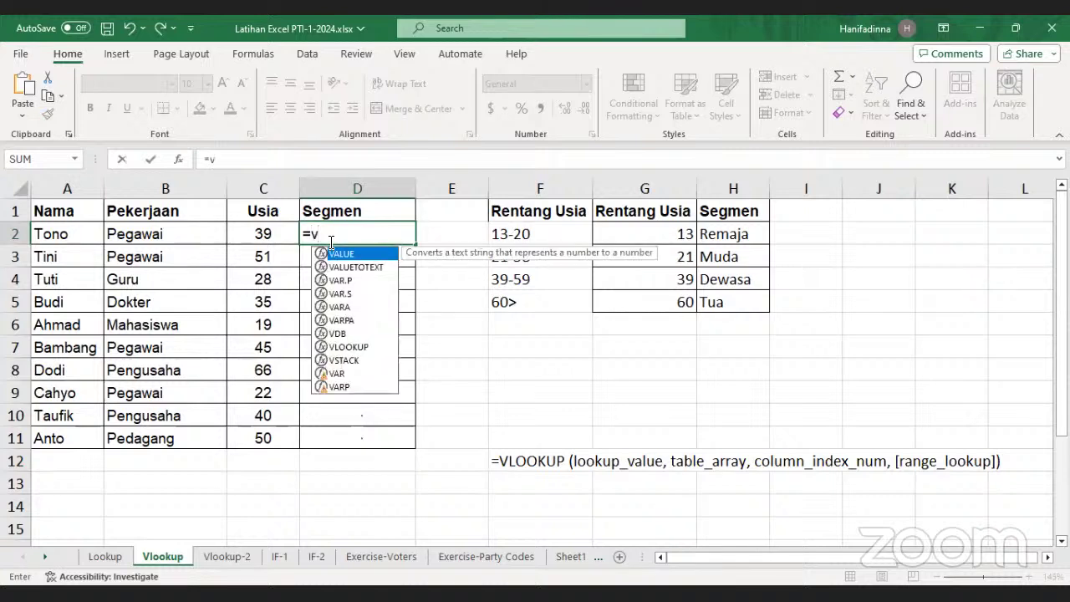
pyautogui.write('lo')
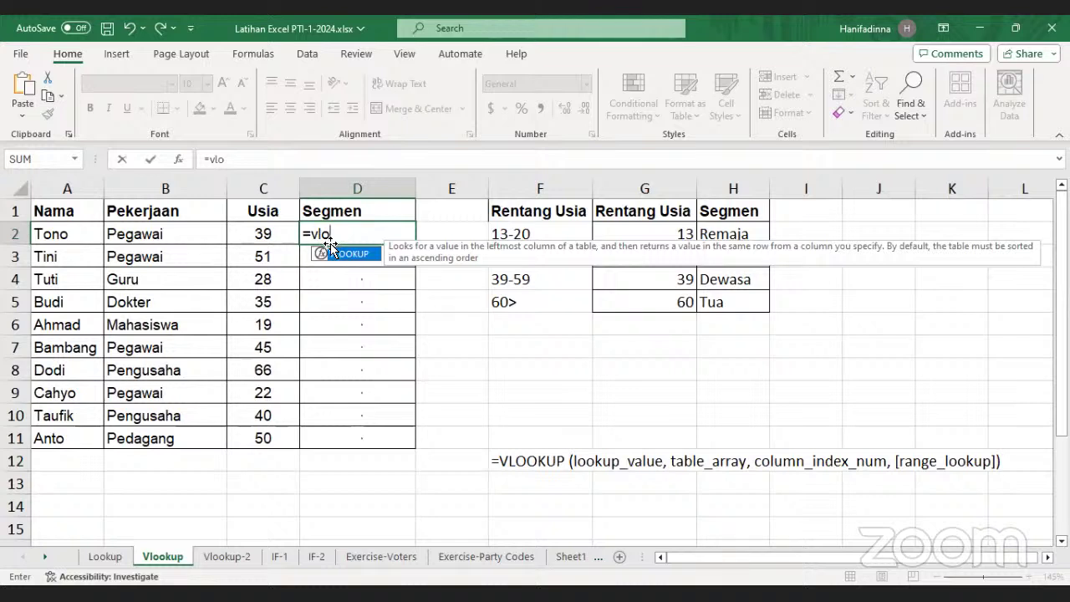
pyautogui.press('Tab')
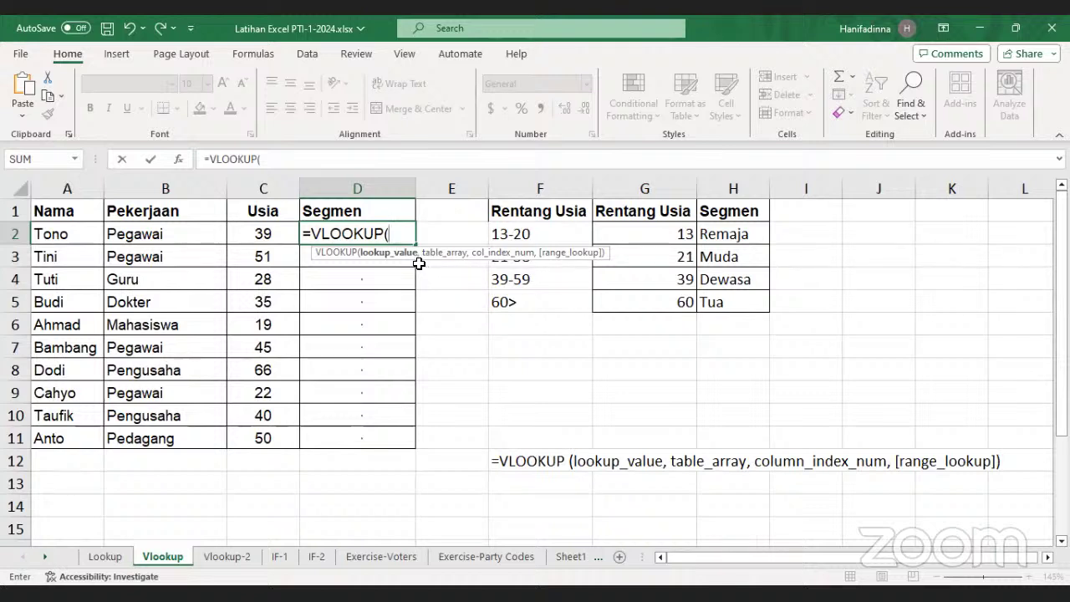
pyautogui.click(264, 236)
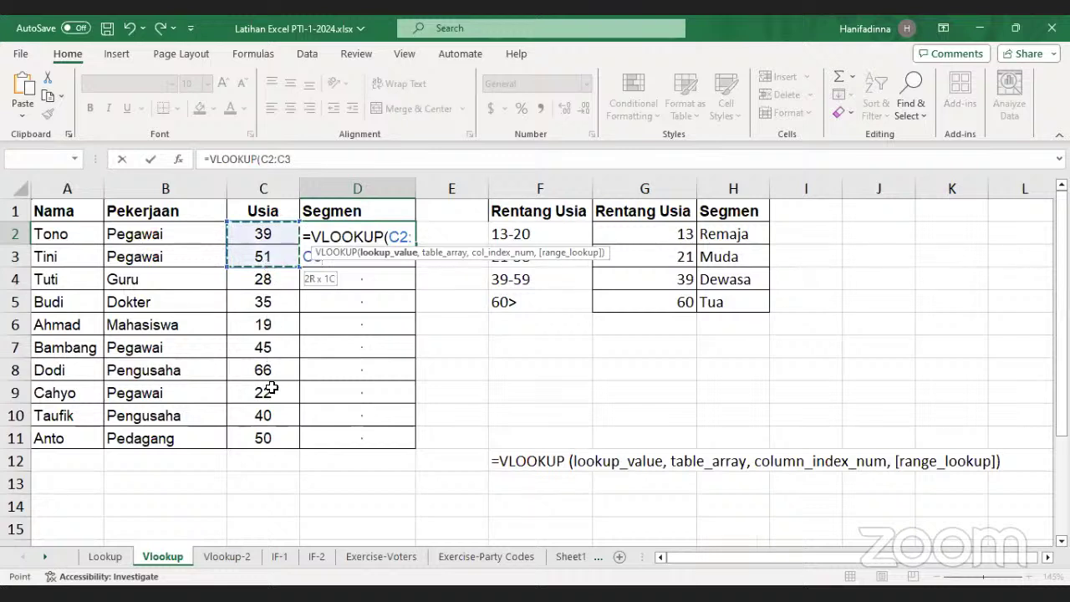
pyautogui.moveTo(273, 402); pyautogui.dragTo(275, 430)
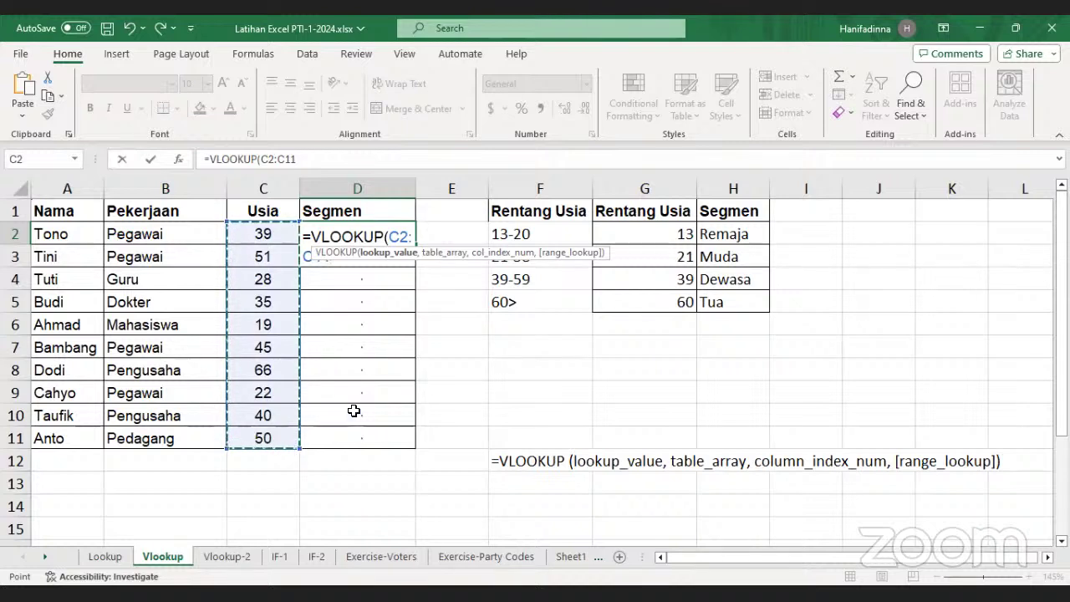
# Complete the D2 VLOOKUP formula with table array G2:H5, column index 2, and FALSE for an exact match
pyautogui.click(306, 161)
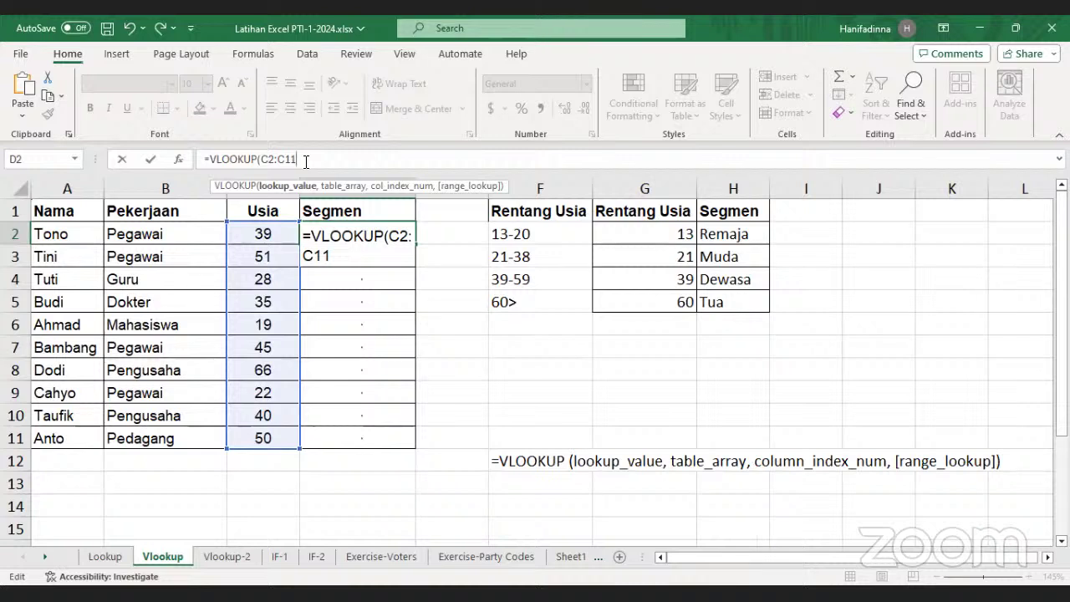
pyautogui.write(',')
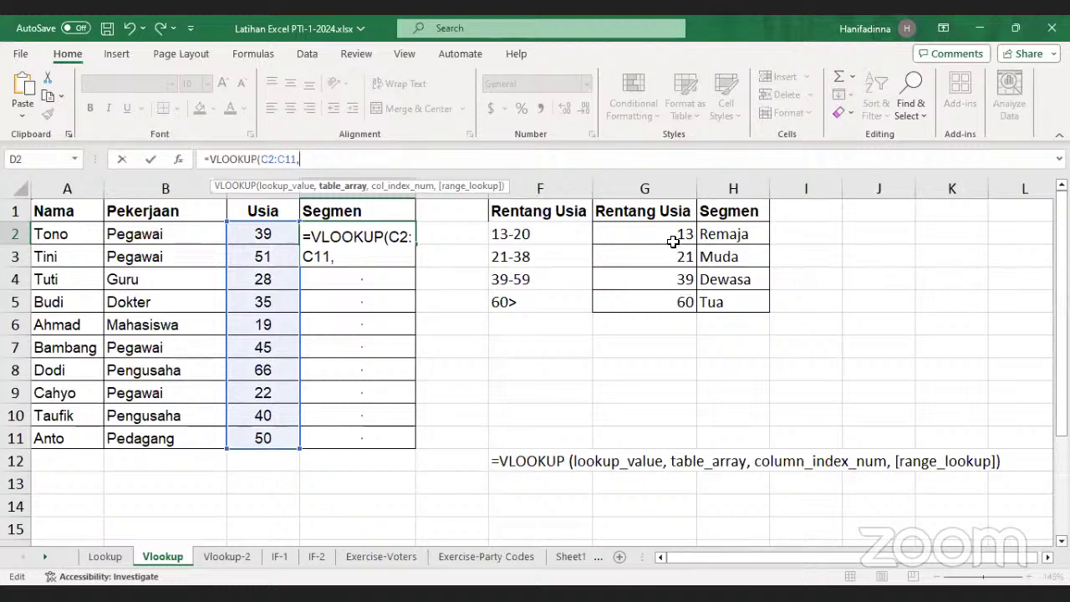
pyautogui.moveTo(674, 237); pyautogui.dragTo(724, 300)
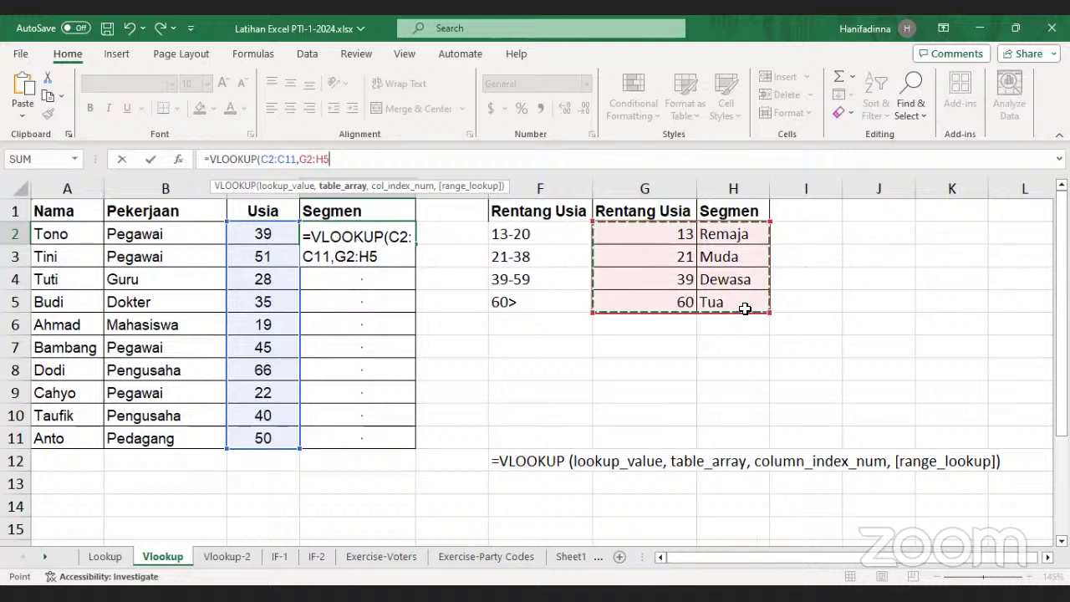
pyautogui.write(',')
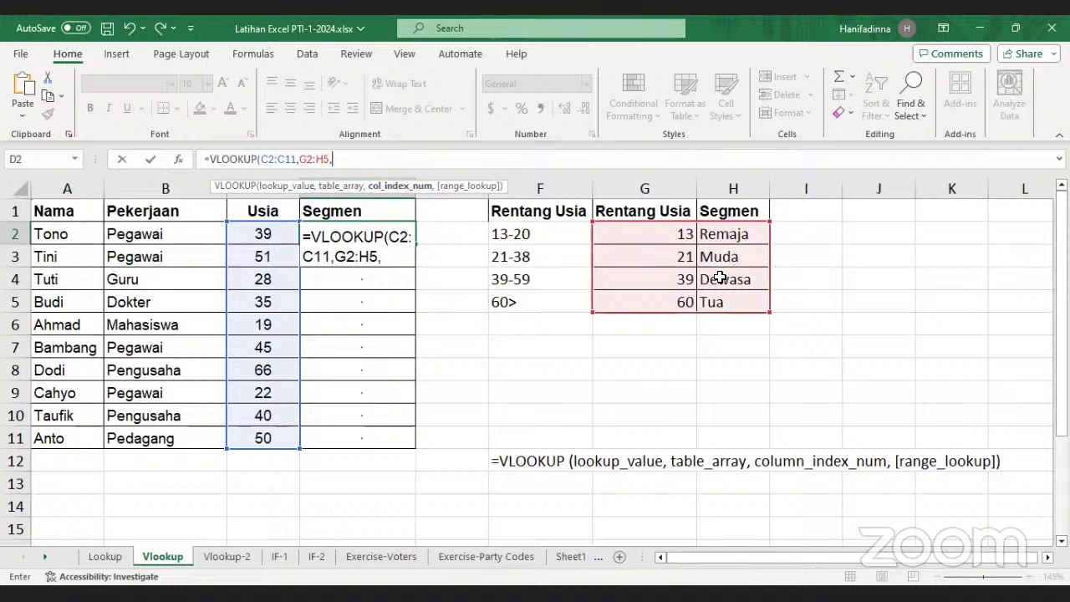
pyautogui.write('2,')
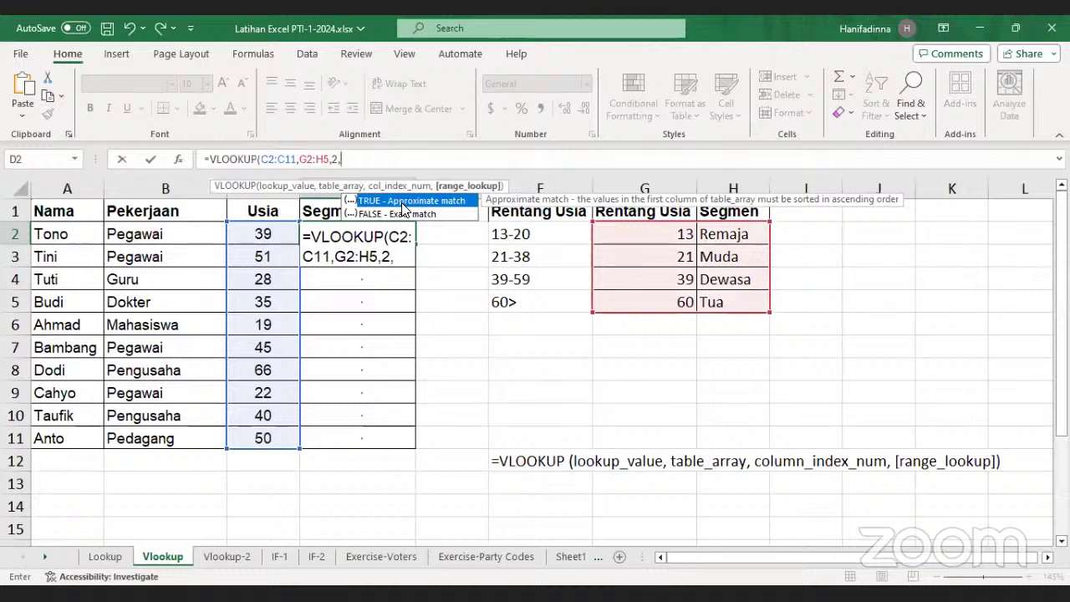
pyautogui.press('Down')
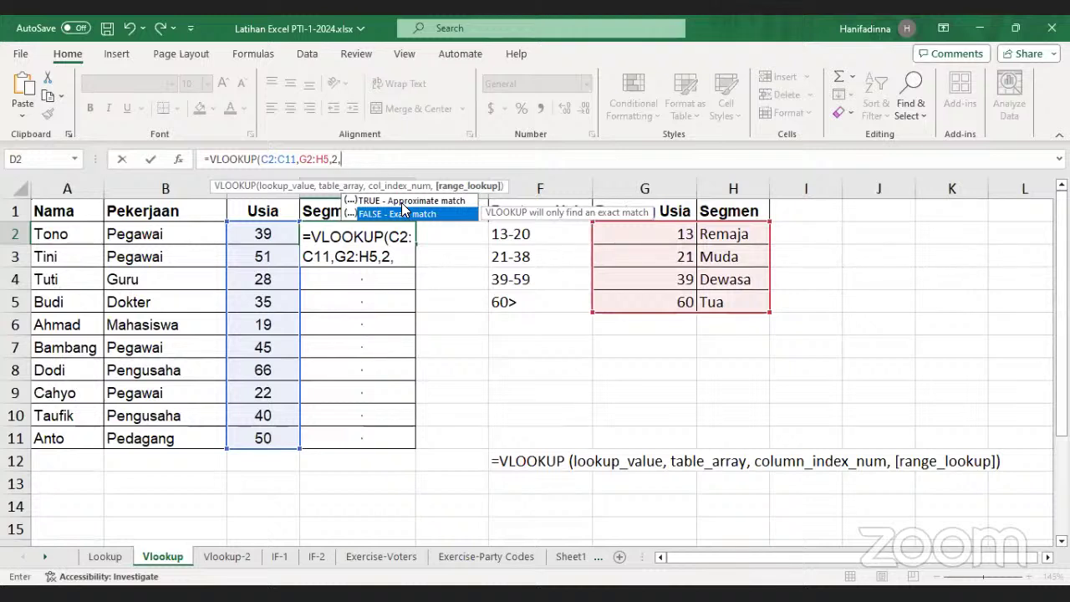
pyautogui.press('Tab')
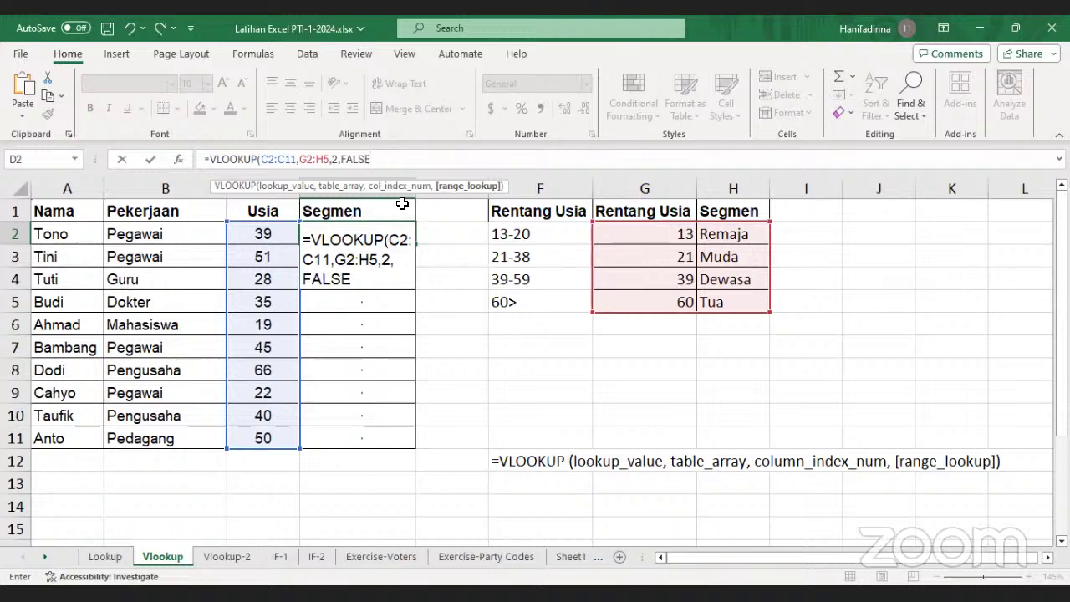
pyautogui.write(')')
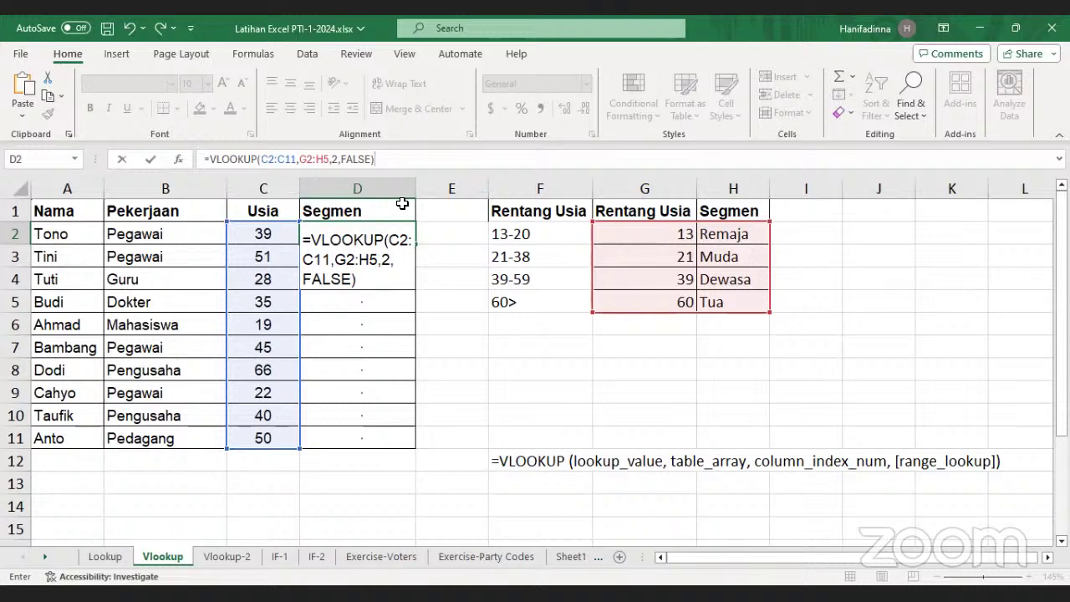
pyautogui.press('Return')
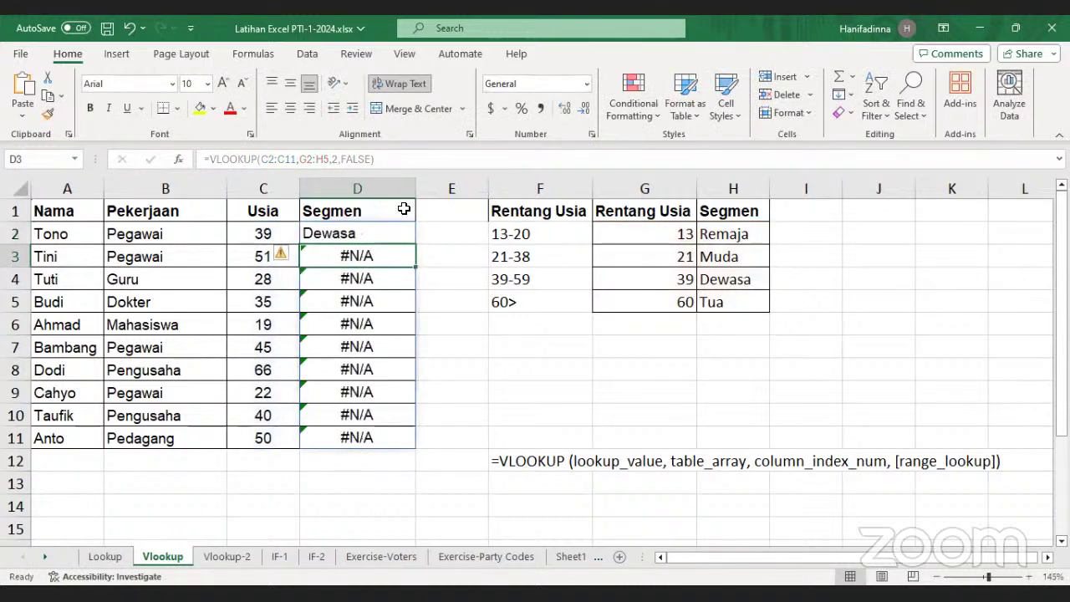
# Change the range_lookup argument of the VLOOKUP formula in D2 to TRUE for an approximate match
pyautogui.click(401, 229)
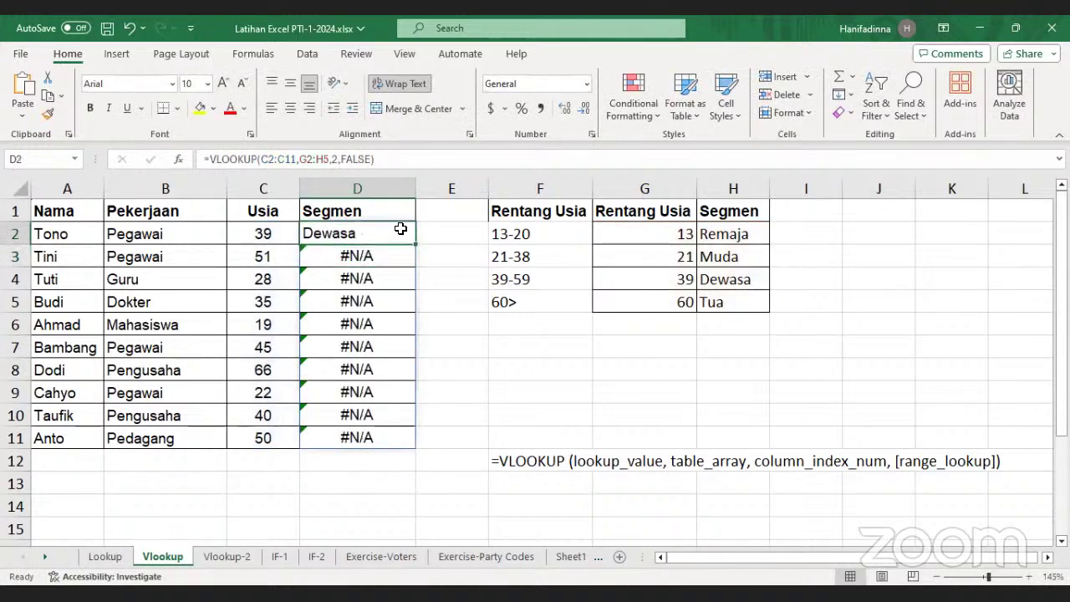
pyautogui.click(371, 159)
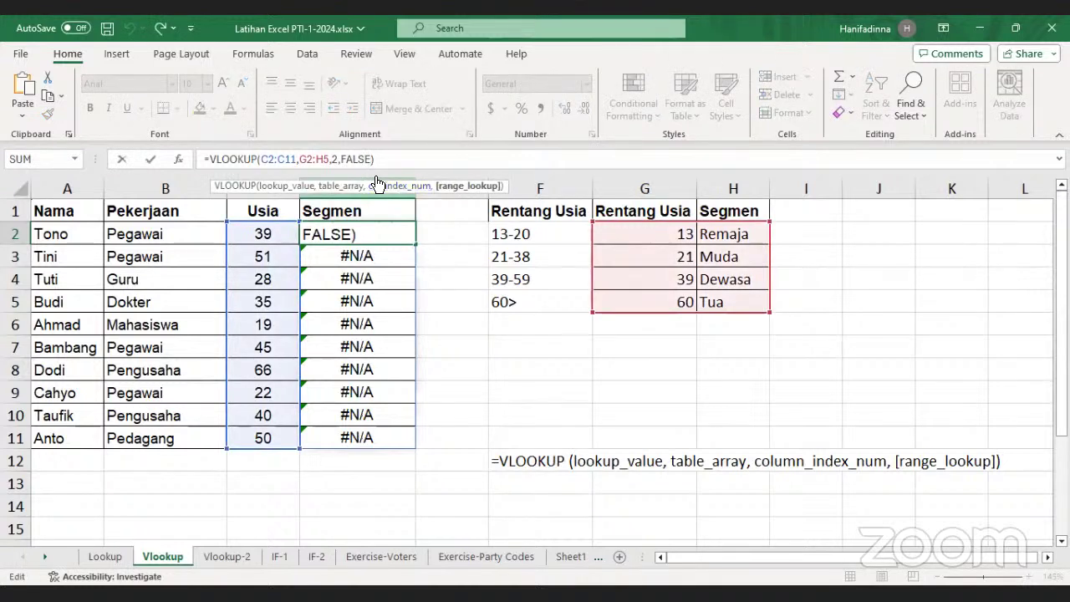
pyautogui.press('BackSpace')
pyautogui.press('BackSpace')
pyautogui.press('BackSpace')
pyautogui.press('BackSpace')
pyautogui.press('BackSpace')
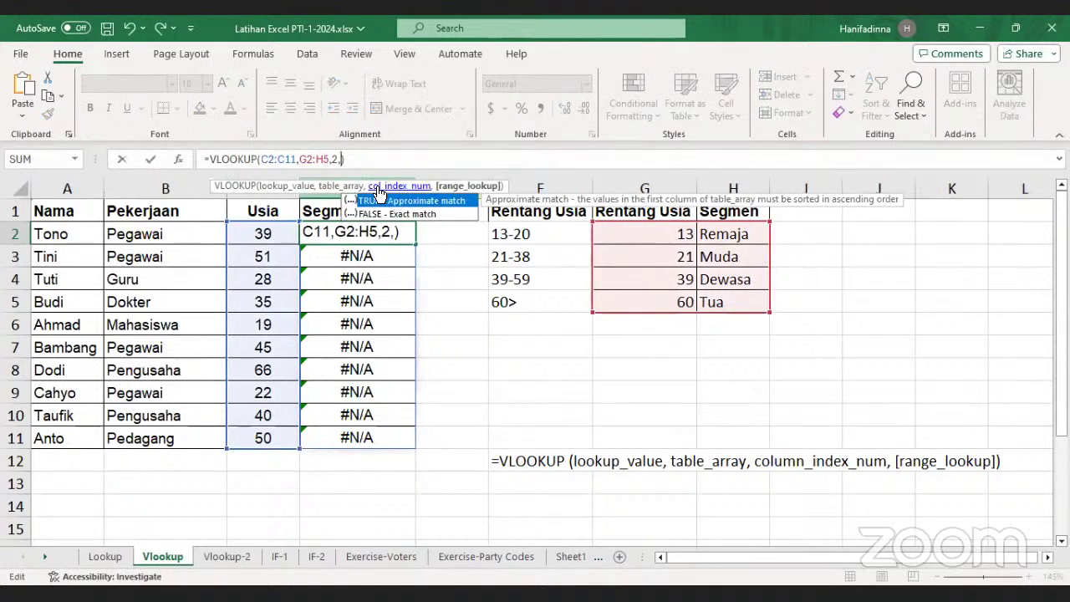
pyautogui.doubleClick(378, 196)
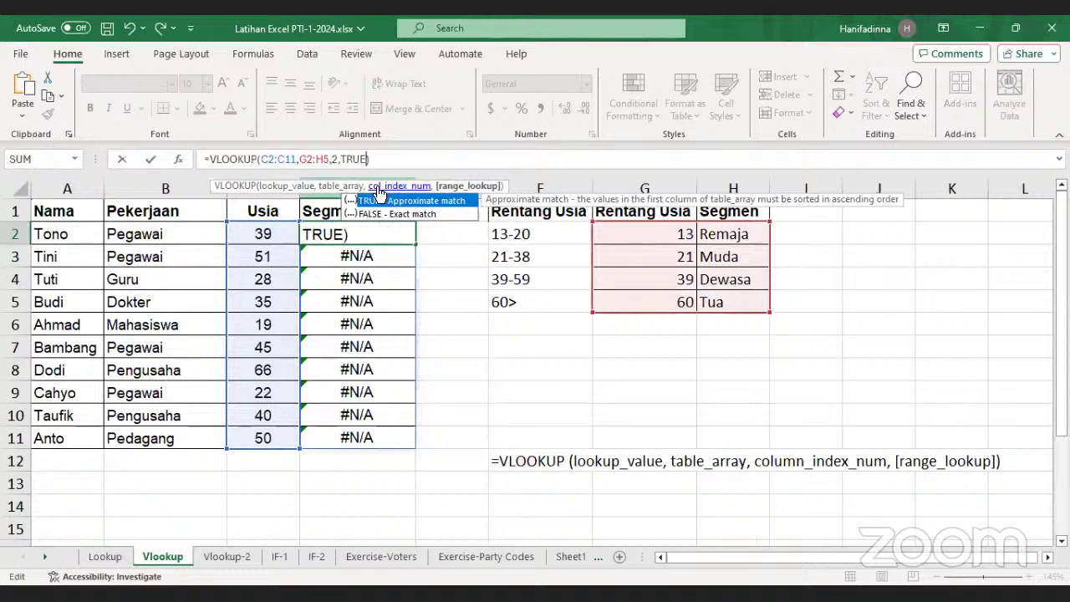
pyautogui.press('Return')
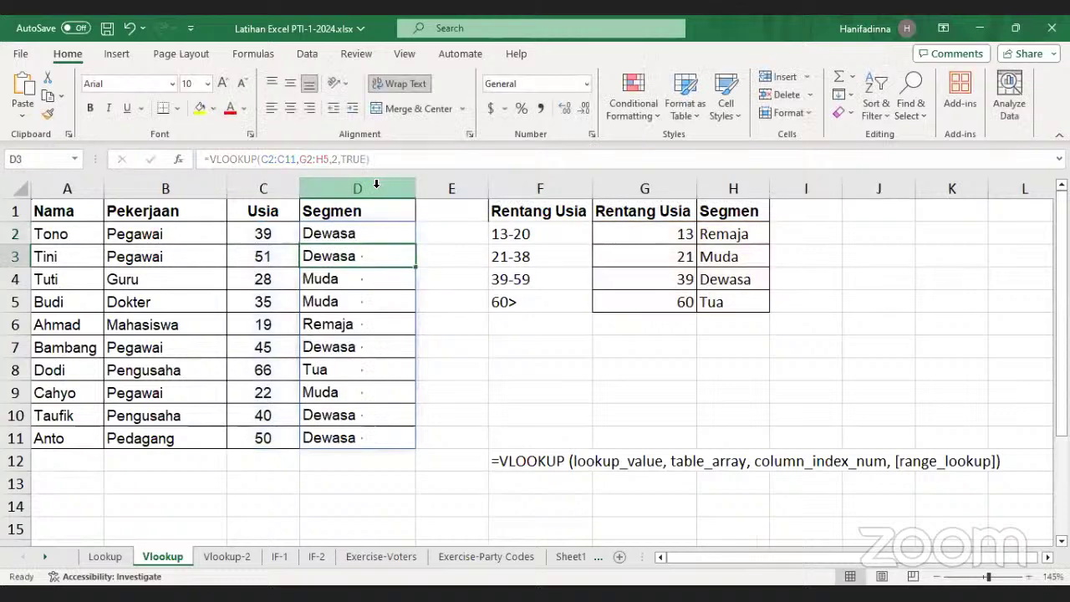
# Check the Segmen results in rows 2 to 5 by comparing each Usia value with the age-range table
pyautogui.click(396, 234)
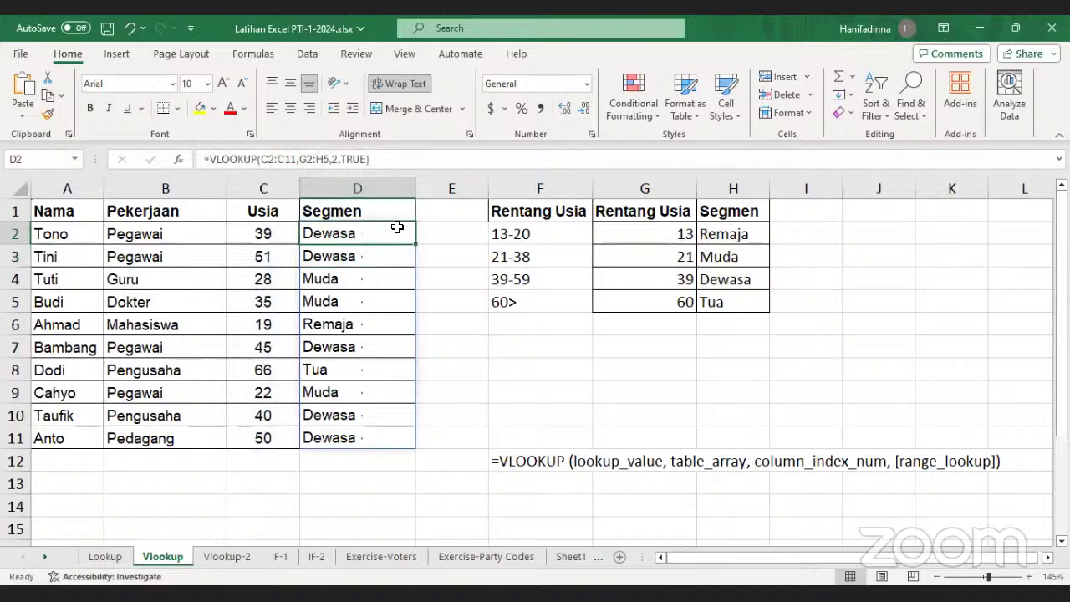
pyautogui.click(282, 242)
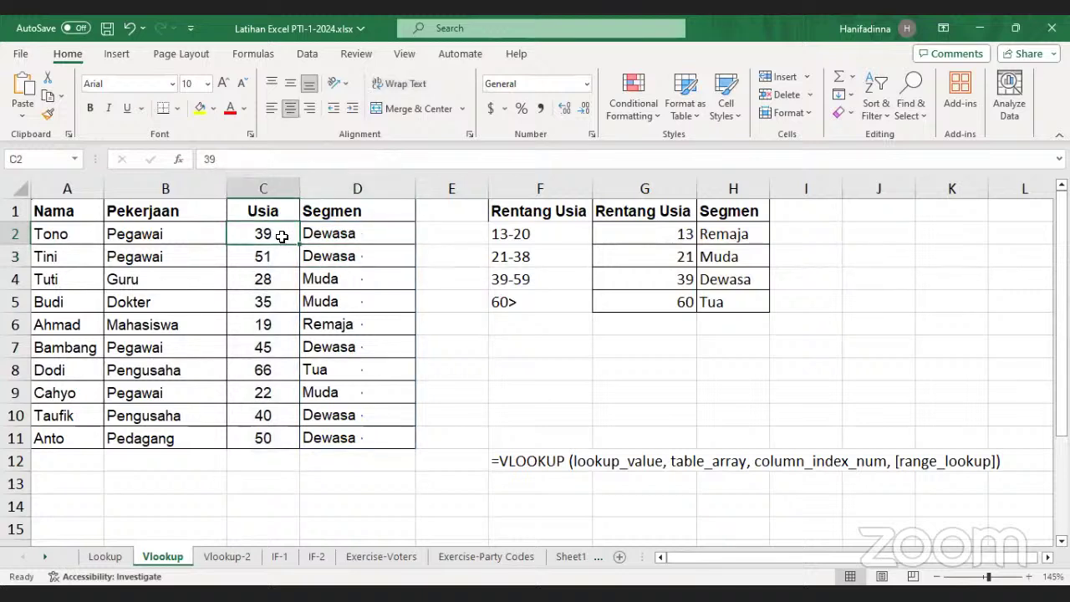
pyautogui.click(384, 240)
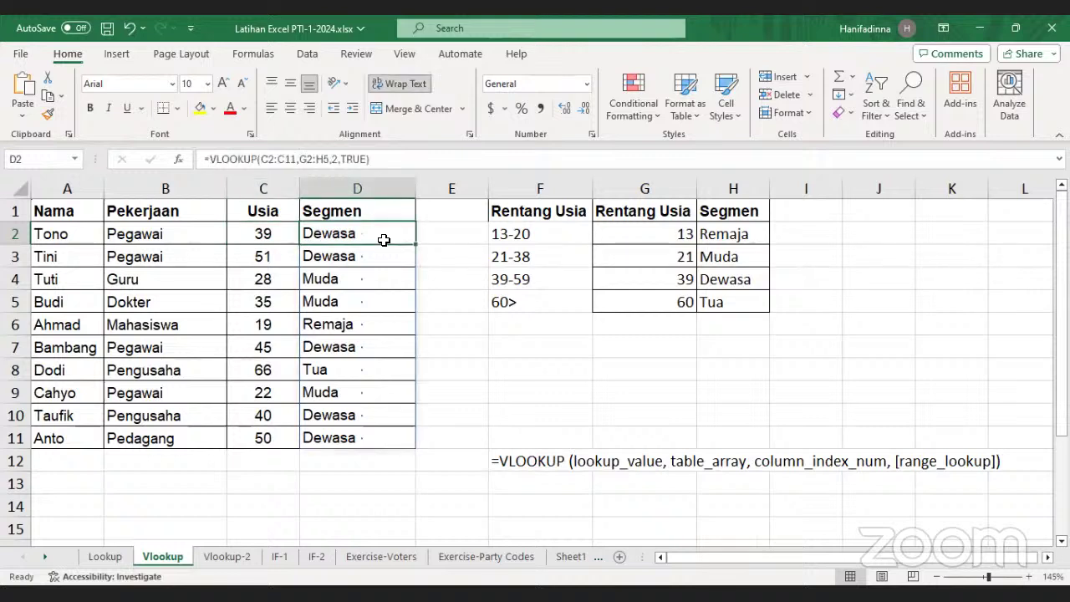
pyautogui.click(690, 281)
pyautogui.click(282, 254)
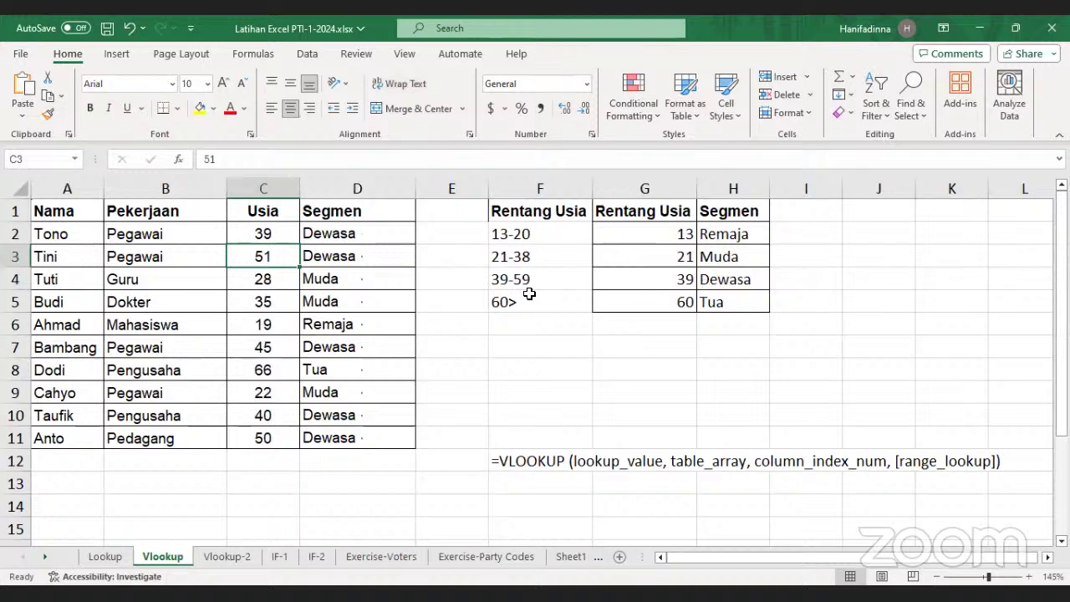
pyautogui.click(283, 283)
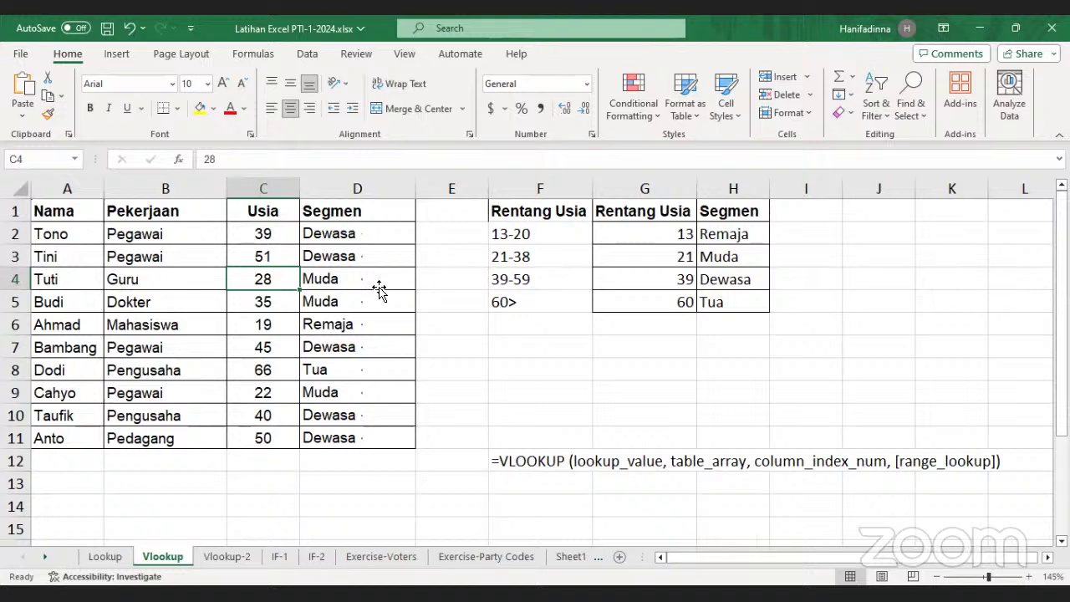
pyautogui.click(285, 309)
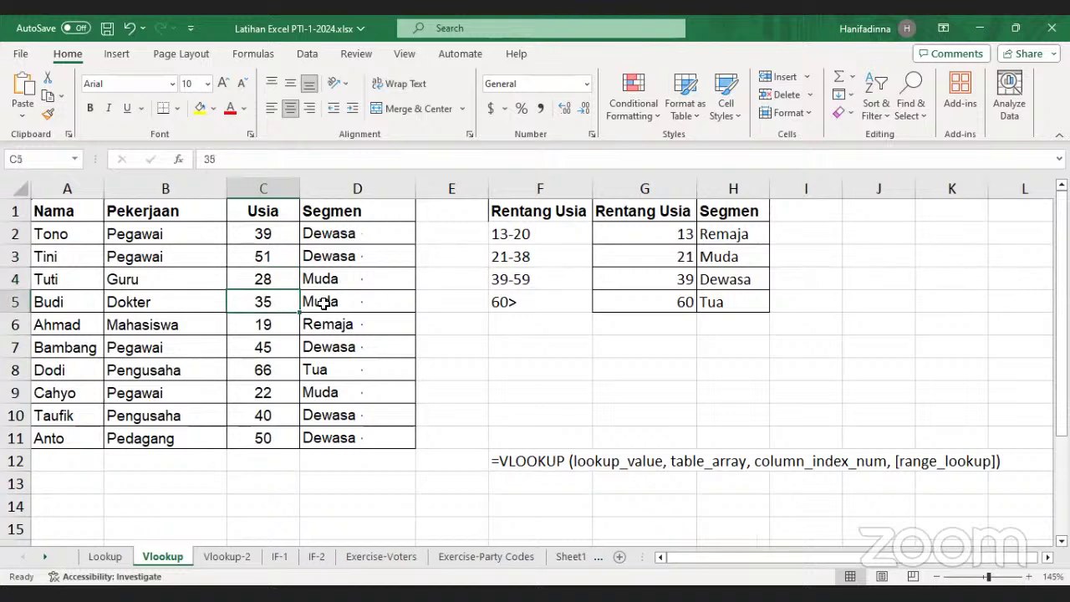
pyautogui.click(323, 304)
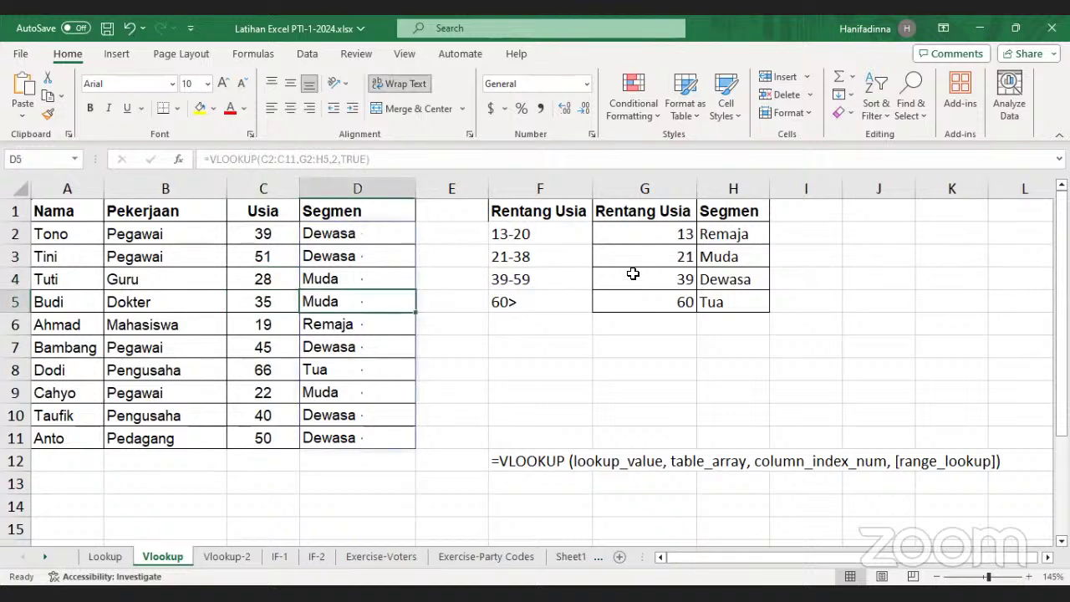
pyautogui.click(692, 255)
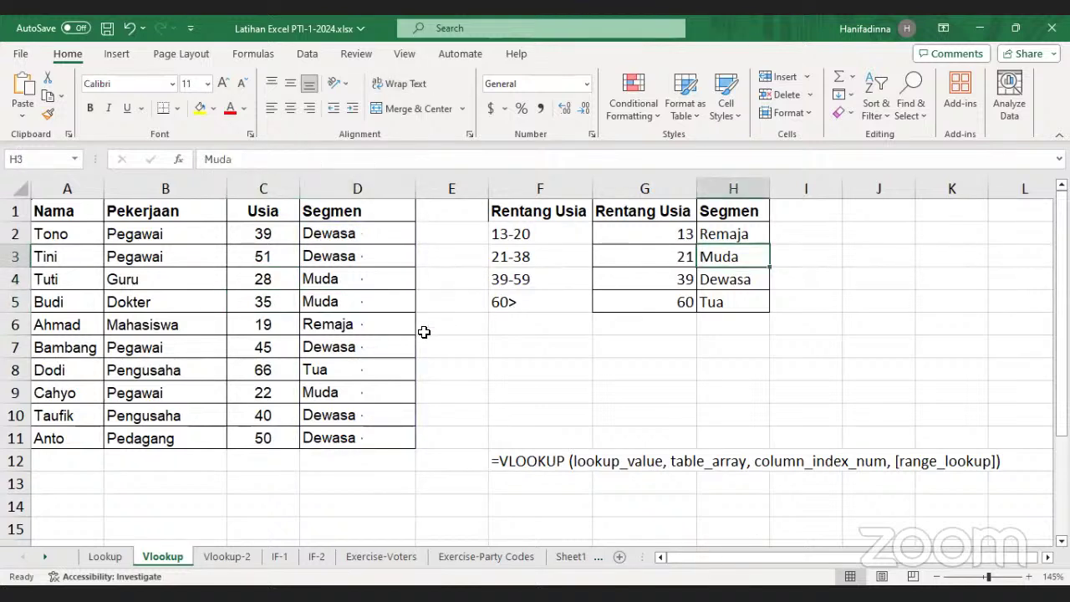
# Check the Segmen results in rows 6 to 10 against their Usia values and the age-range table
pyautogui.click(322, 326)
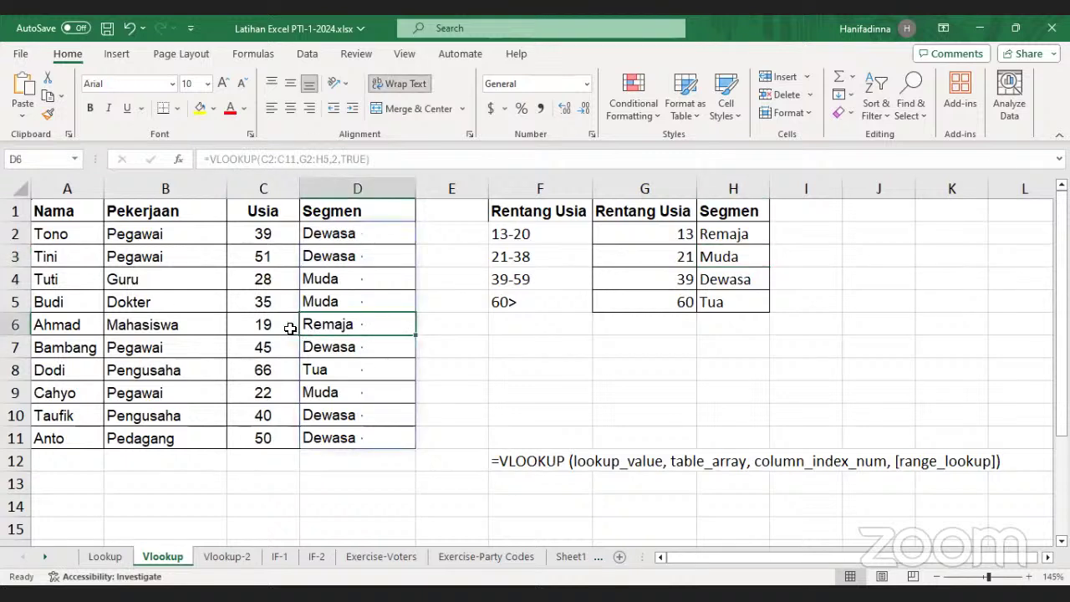
pyautogui.click(341, 347)
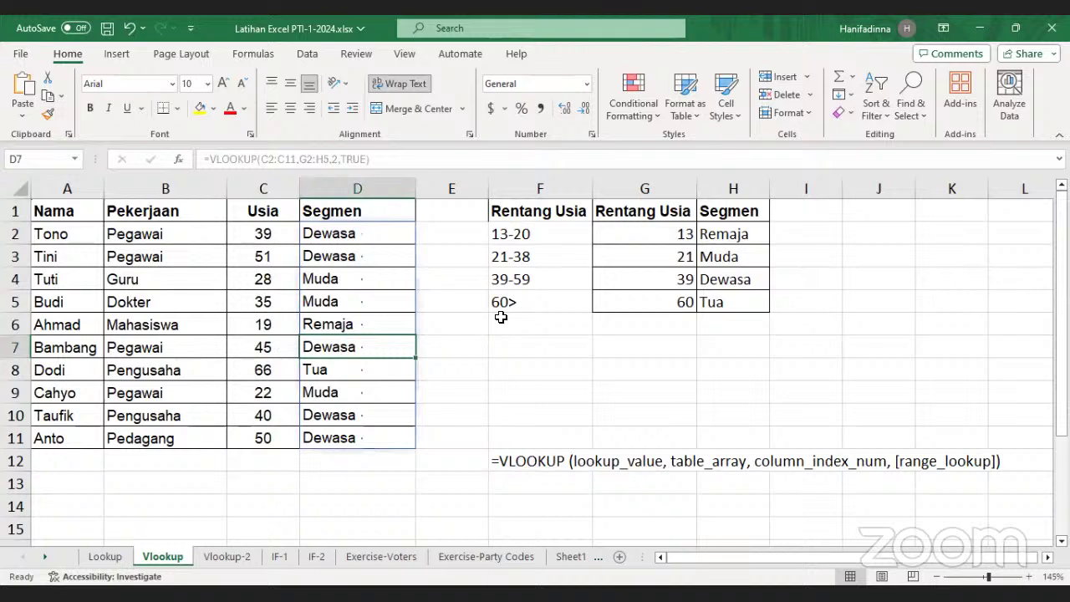
pyautogui.click(325, 374)
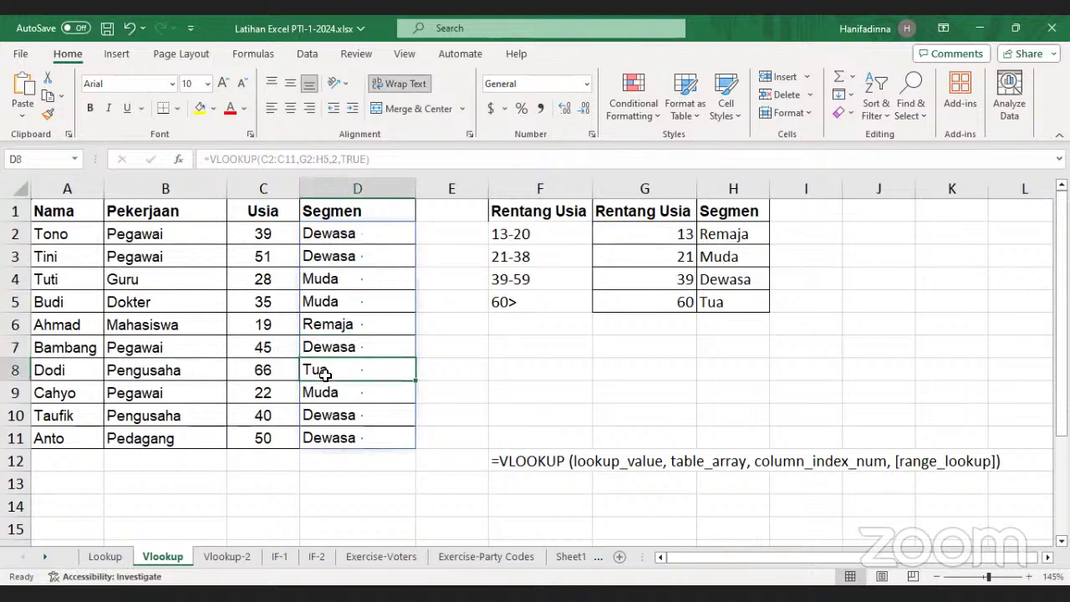
pyautogui.click(276, 376)
pyautogui.click(283, 395)
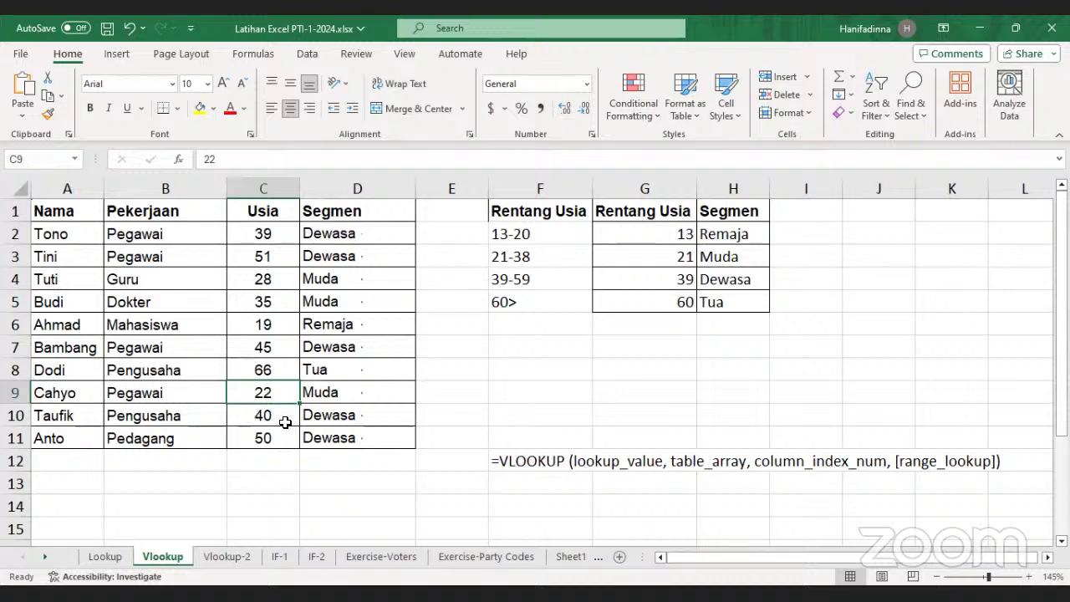
pyautogui.click(285, 422)
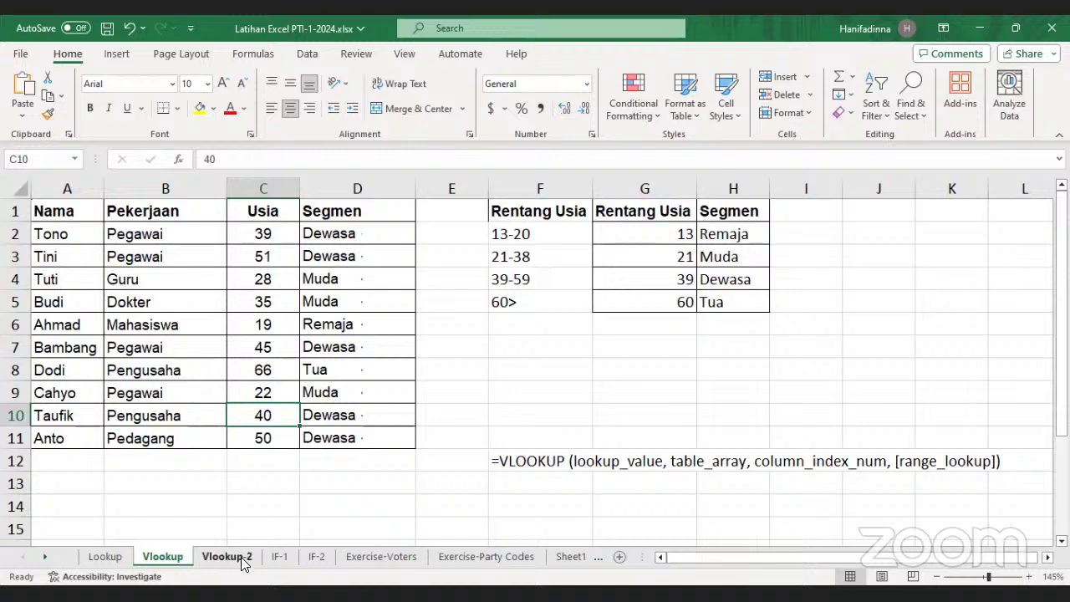
pyautogui.click(236, 508)
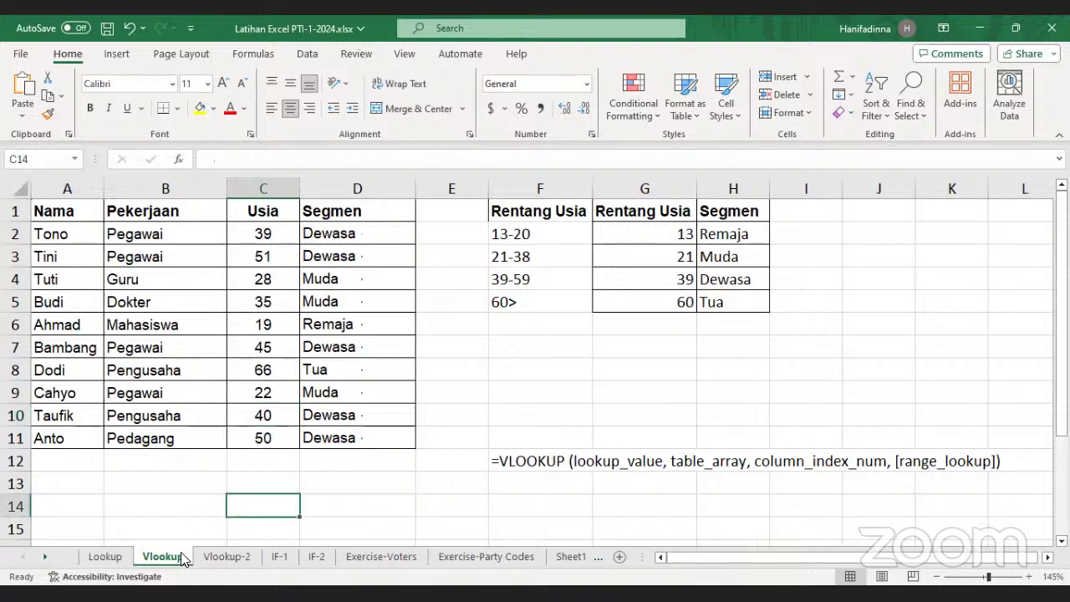
pyautogui.click(355, 499)
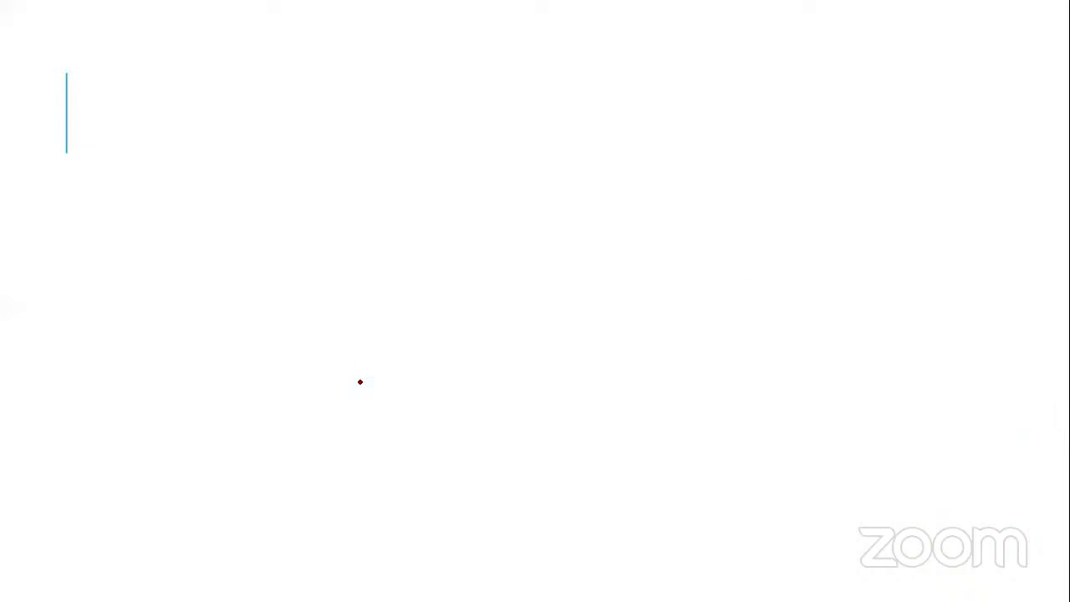
# Advance the slide show by one slide and return to the Excel workbook's Vlookup-2 sheet
pyautogui.press('Right')
pyautogui.hotkey('alt', 'Tab')
pyautogui.click(226, 556)
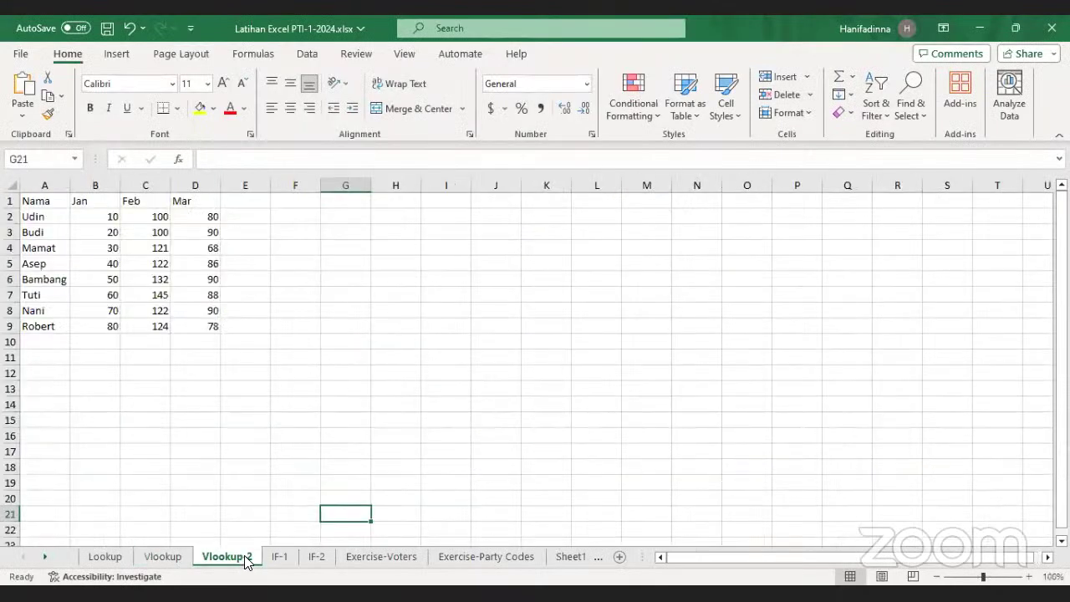
# Review the Exercise-Voters table and its exercise instruction, together with the party code list on the Exercise-Party Codes sheet
pyautogui.click(399, 559)
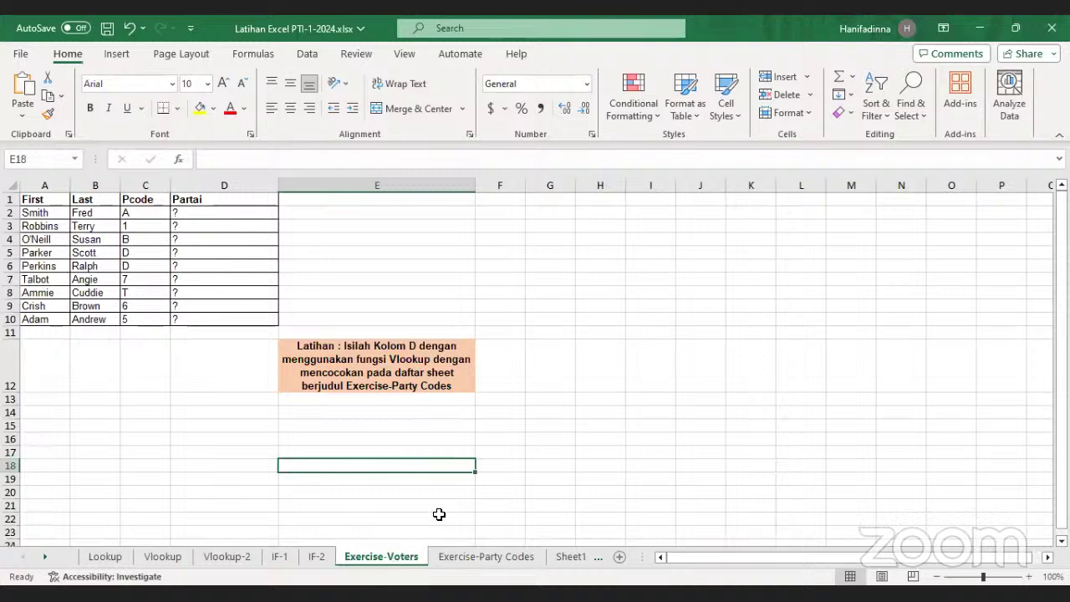
pyautogui.scroll(2, 435, 555)
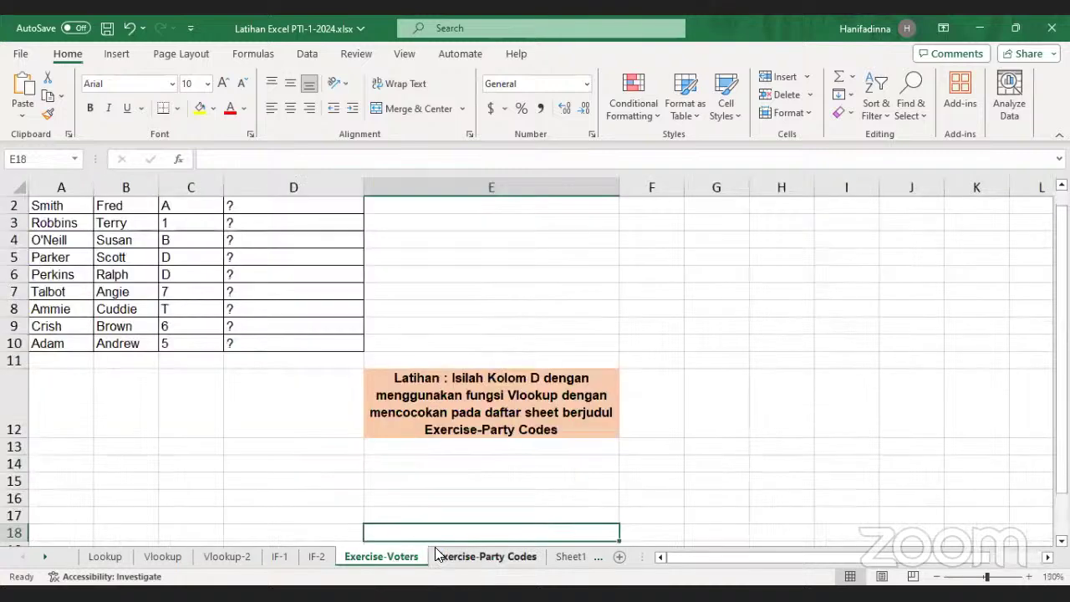
pyautogui.scroll(1, 733, 509)
pyautogui.scroll(-1, 733, 509)
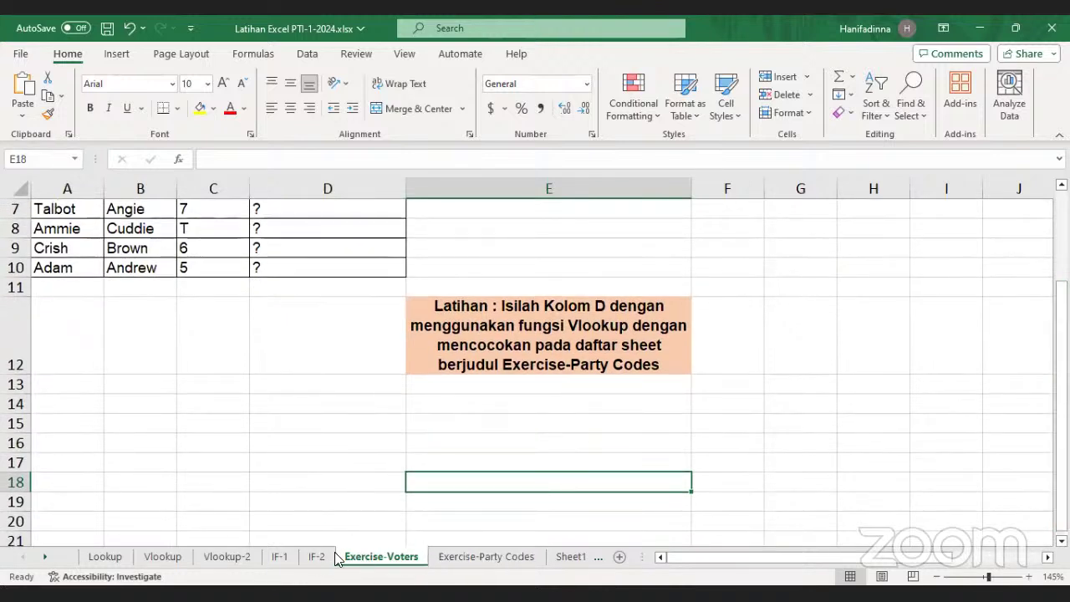
pyautogui.click(458, 566)
pyautogui.click(395, 558)
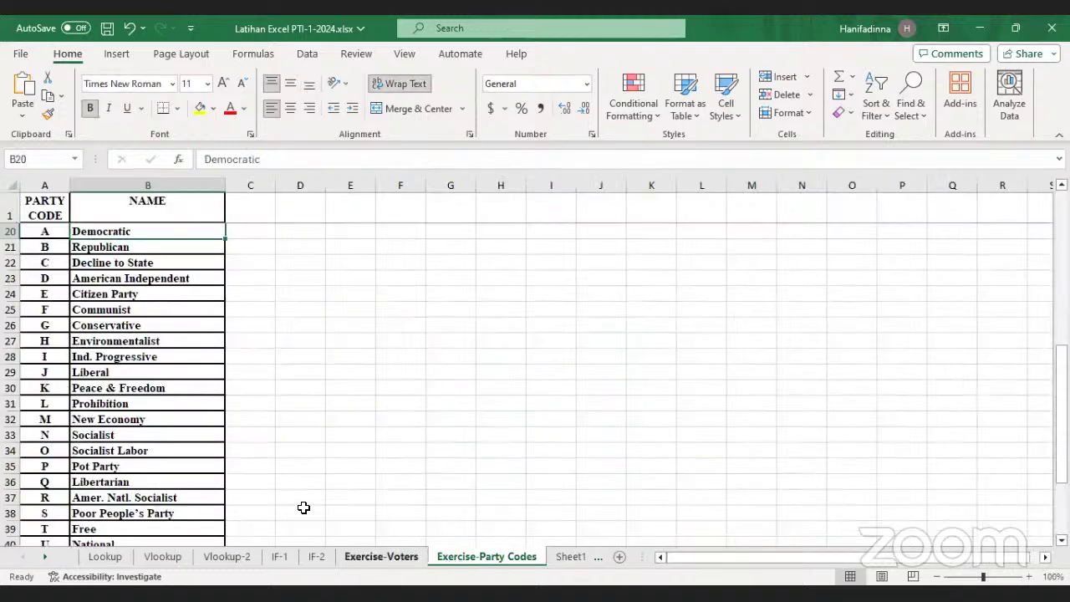
pyautogui.scroll(2, 137, 355)
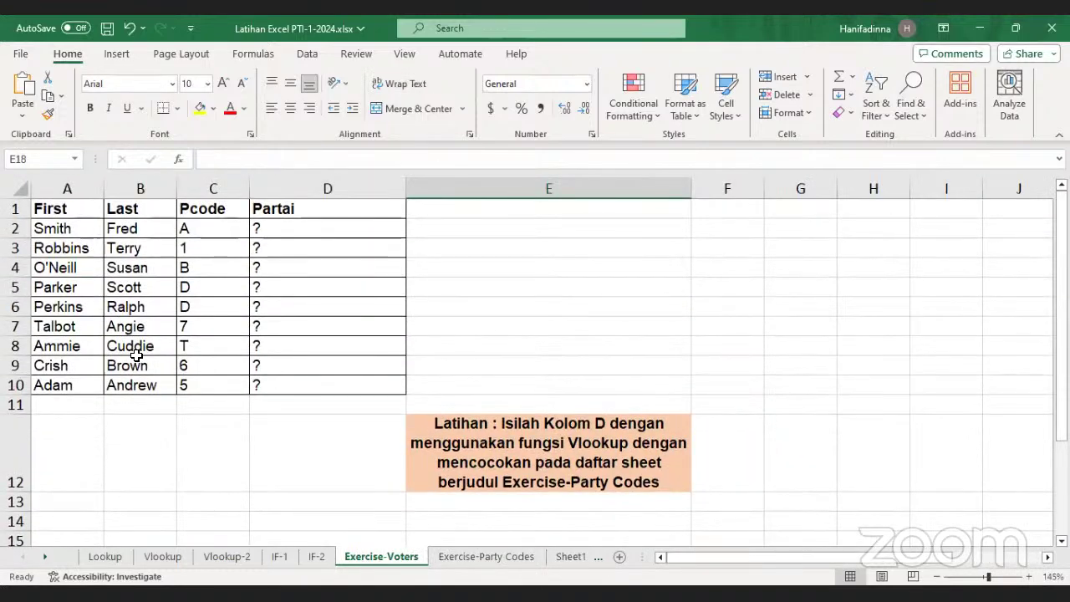
# Examine the first voter's row on Exercise-Voters and match the Pcode in C2 with the Exercise-Party Codes list
pyautogui.click(292, 234)
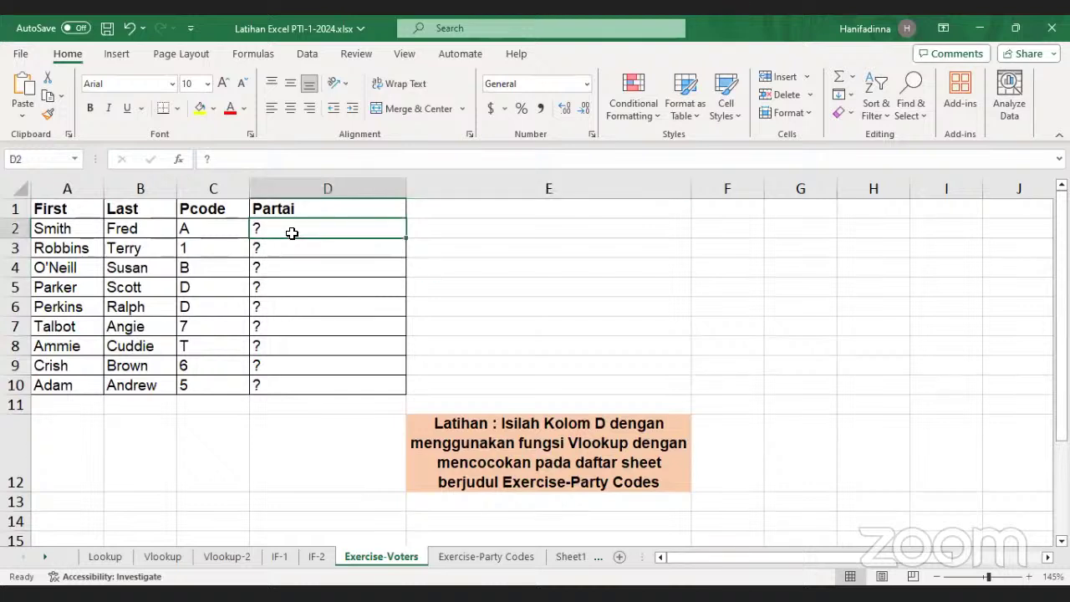
pyautogui.click(54, 231)
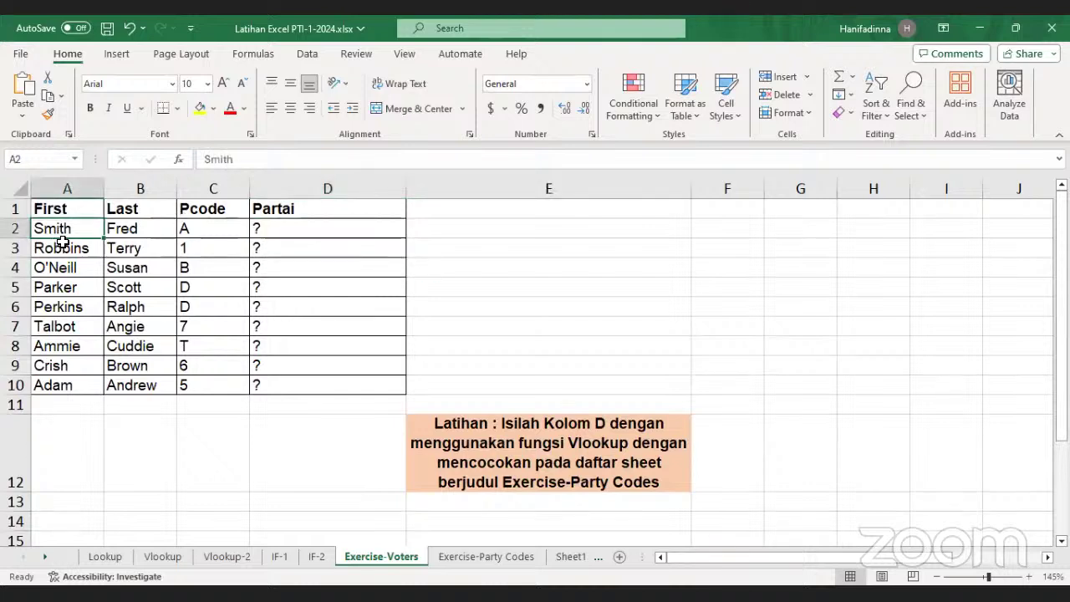
pyautogui.click(164, 236)
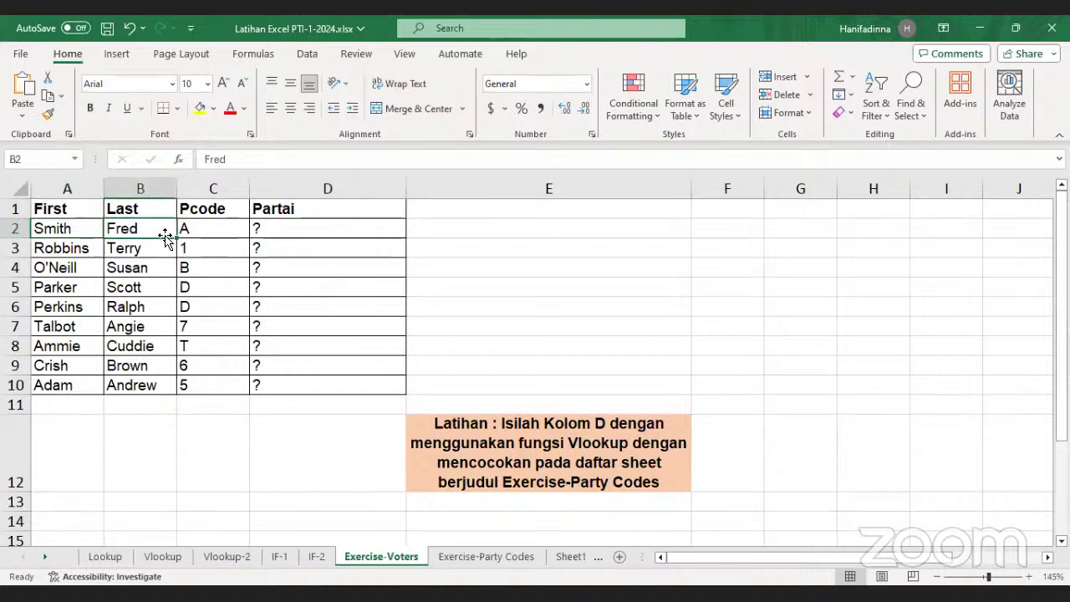
pyautogui.click(95, 230)
pyautogui.click(145, 227)
pyautogui.click(217, 233)
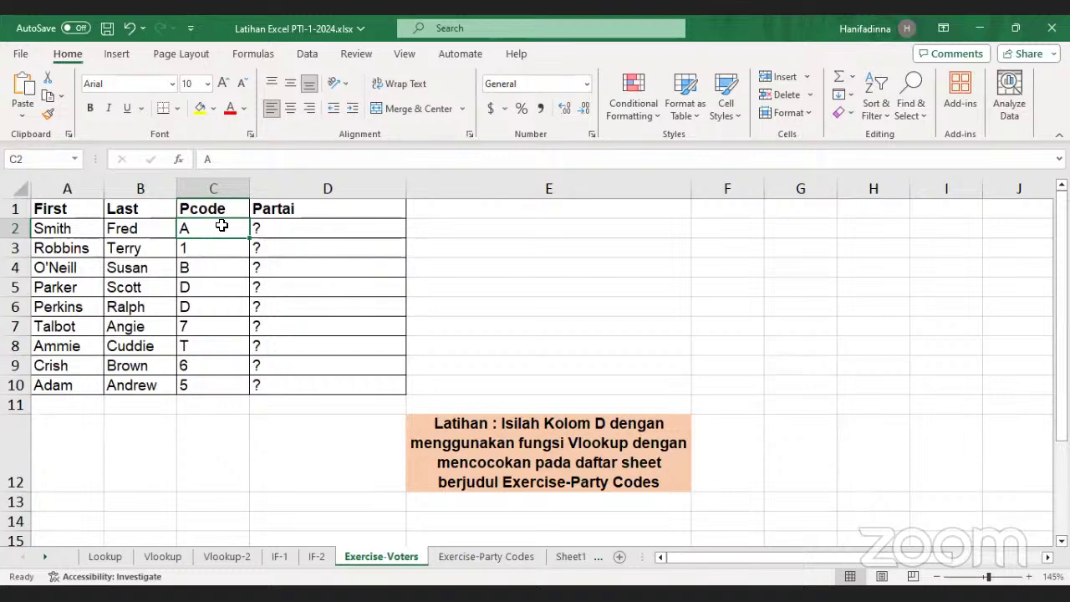
pyautogui.click(496, 558)
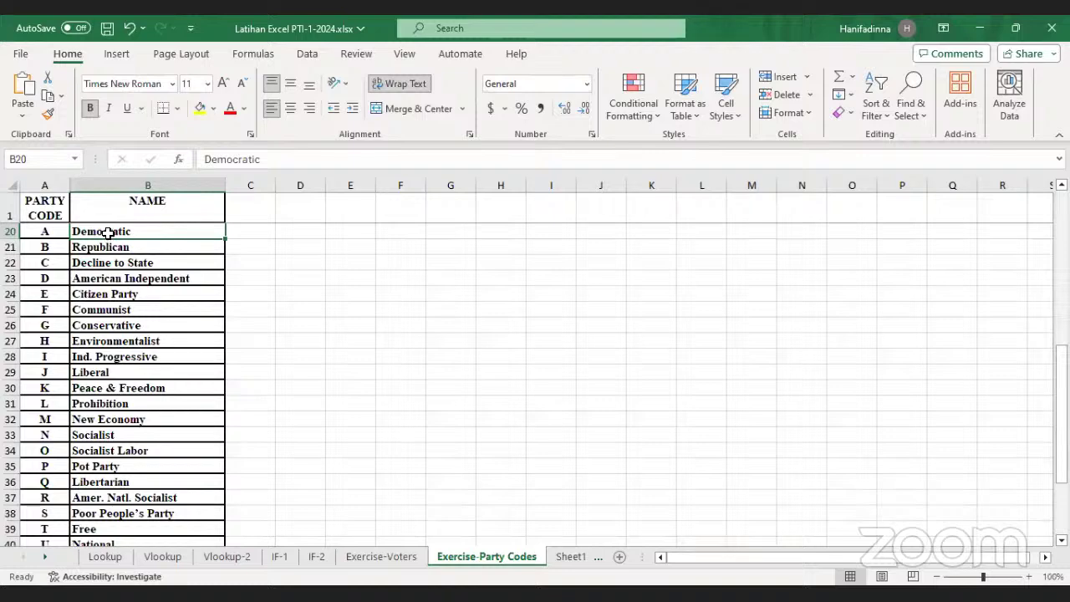
pyautogui.click(386, 558)
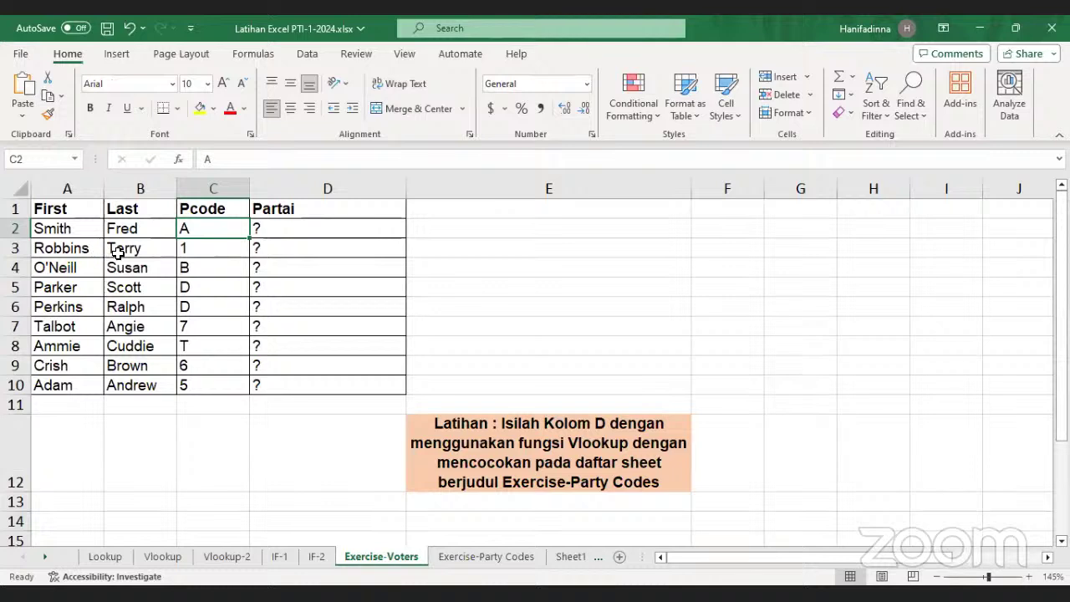
# Match the second voter's Pcode in C3 with the numeric codes on the Exercise-Party Codes sheet, returning to Partai cell D2
pyautogui.click(220, 248)
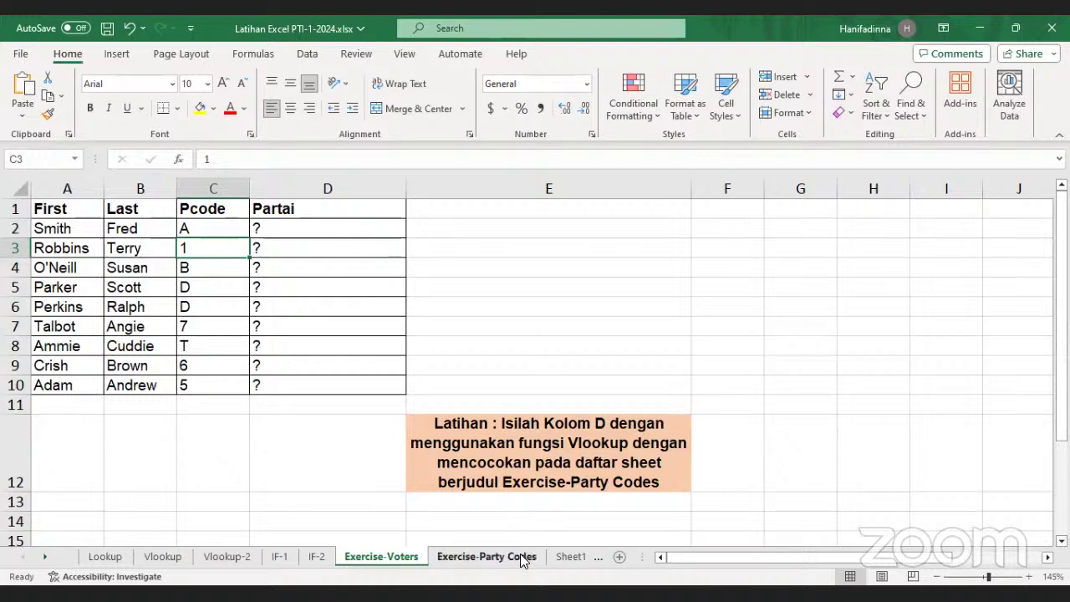
pyautogui.click(487, 557)
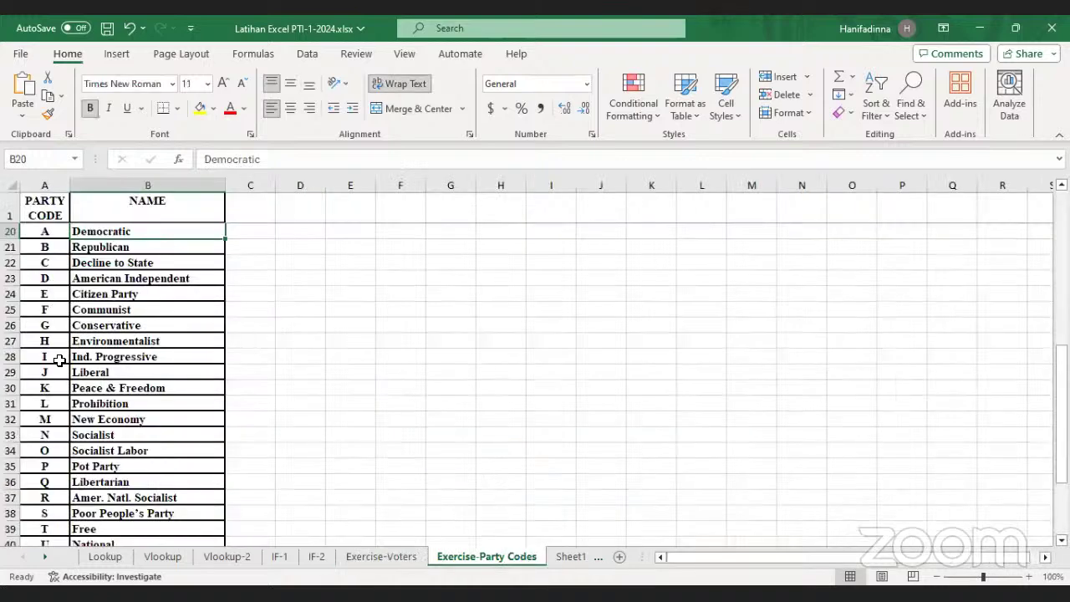
pyautogui.scroll(-7, 62, 430)
pyautogui.scroll(7, 61, 429)
pyautogui.scroll(6, 61, 430)
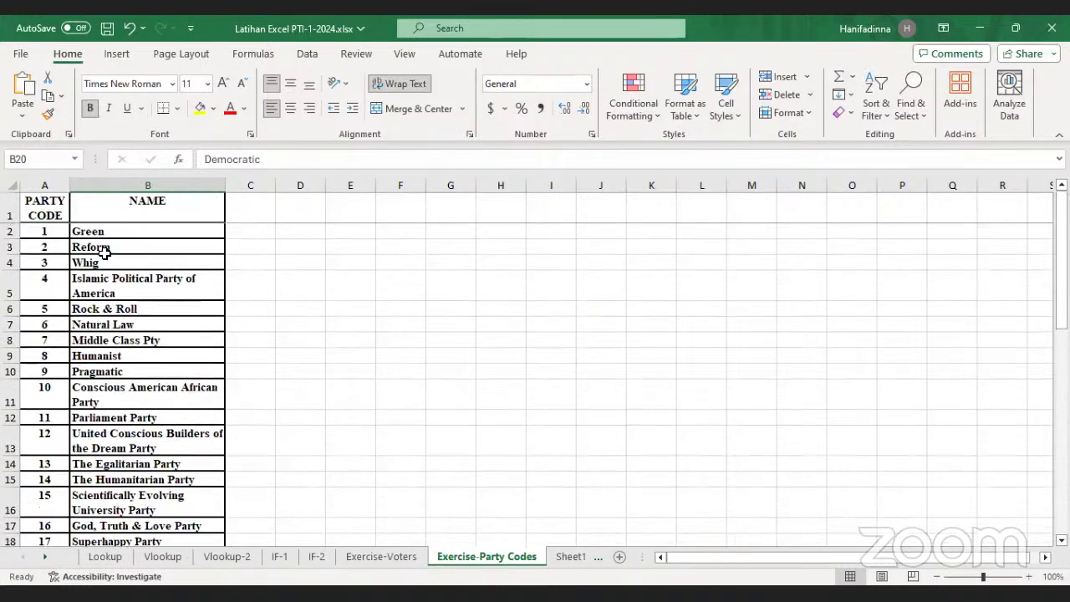
pyautogui.click(106, 234)
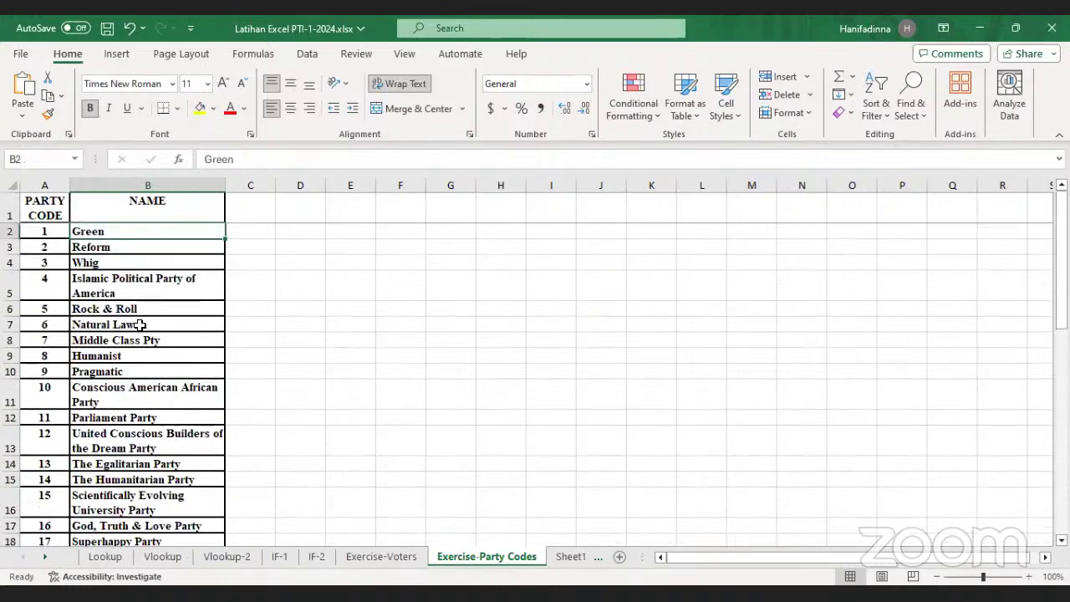
pyautogui.click(398, 569)
pyautogui.click(312, 227)
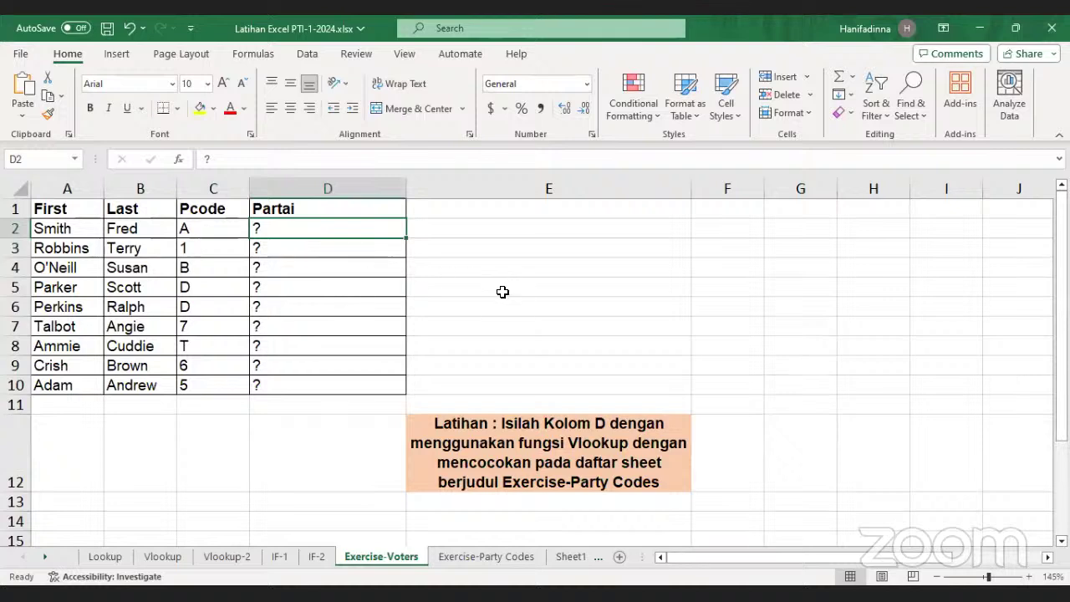
pyautogui.click(213, 454)
pyautogui.click(332, 460)
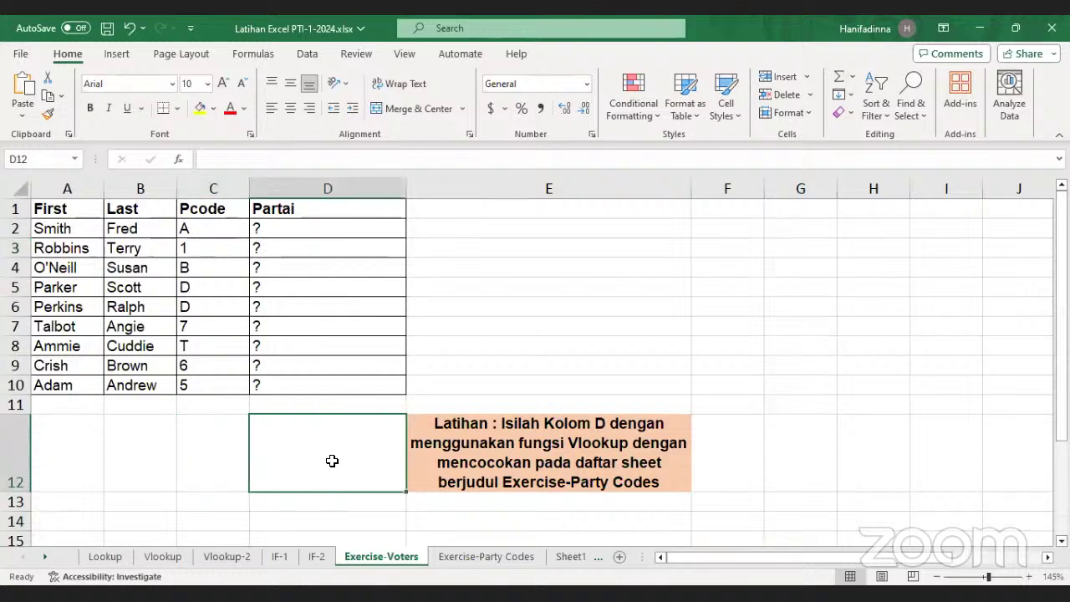
pyautogui.click(317, 254)
pyautogui.click(421, 256)
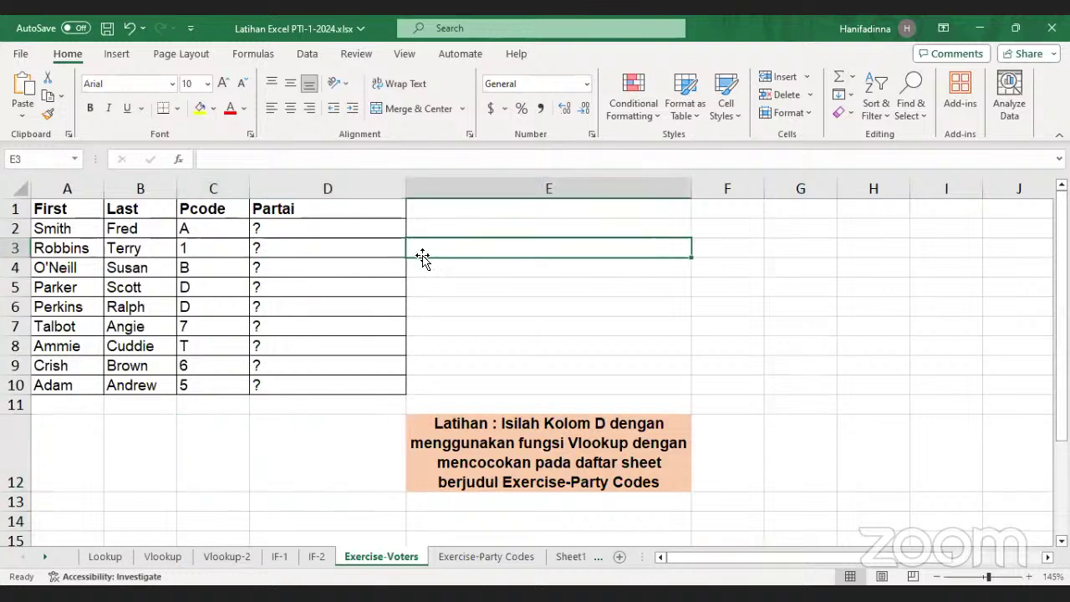
pyautogui.click(430, 310)
pyautogui.click(430, 387)
pyautogui.click(424, 360)
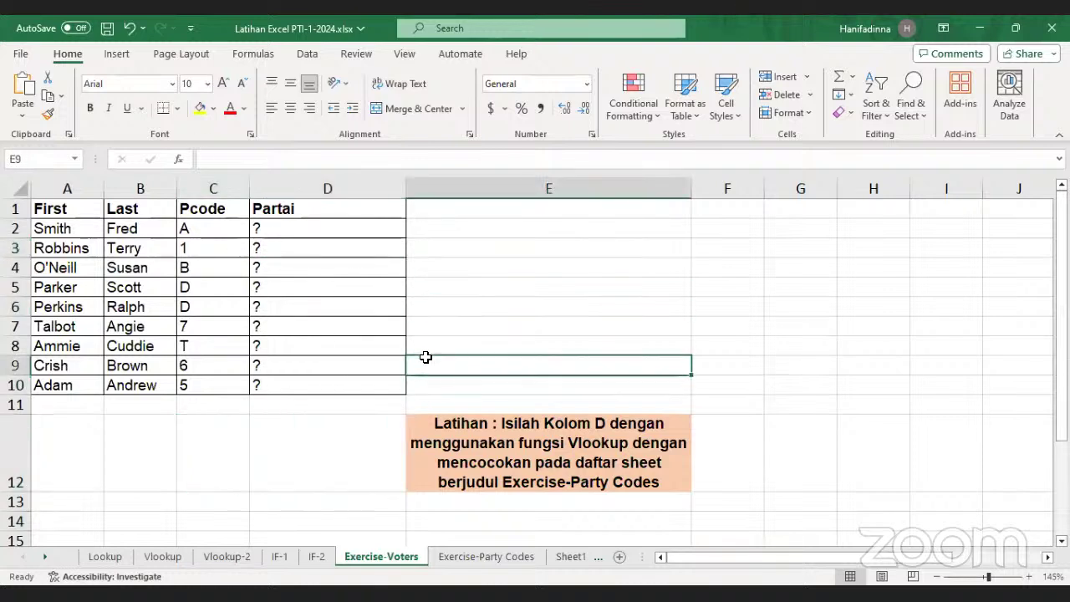
pyautogui.click(426, 291)
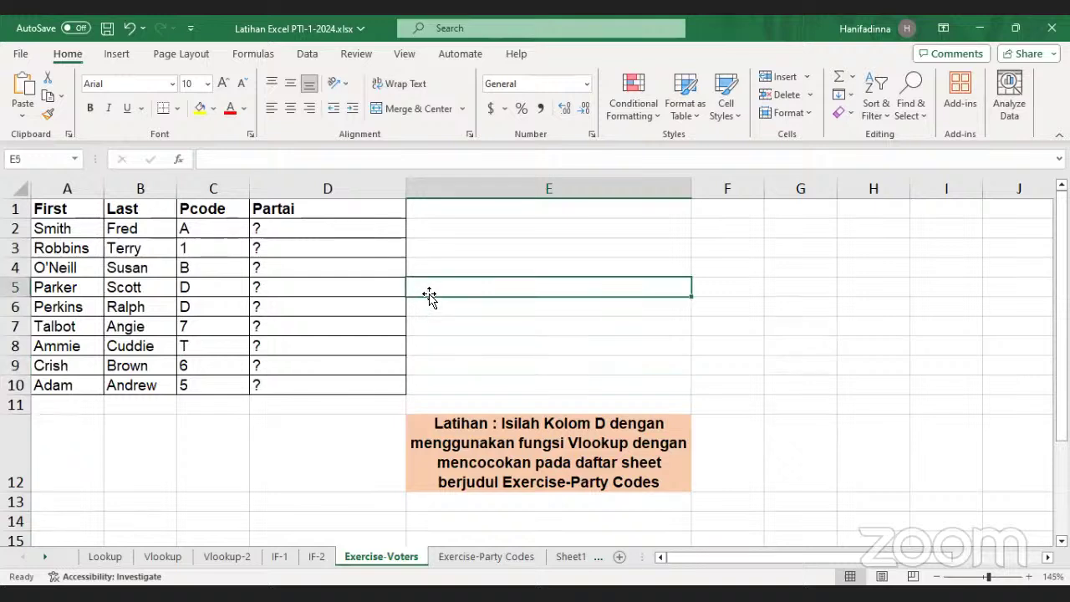
pyautogui.click(419, 261)
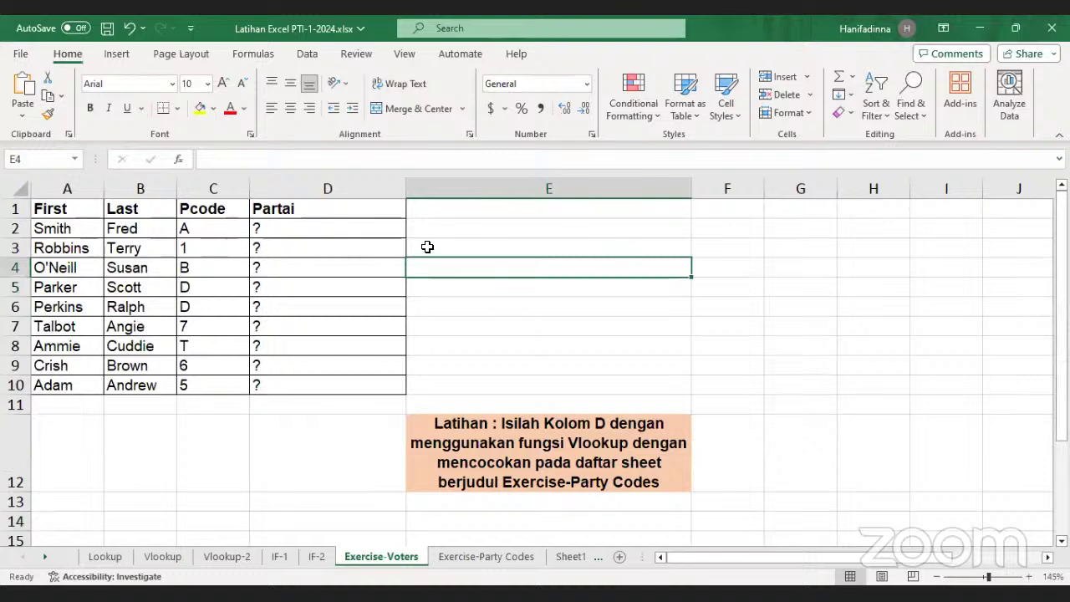
pyautogui.click(418, 243)
# Clear the question mark placeholder from cell D2 in the Partai column
pyautogui.click(330, 229)
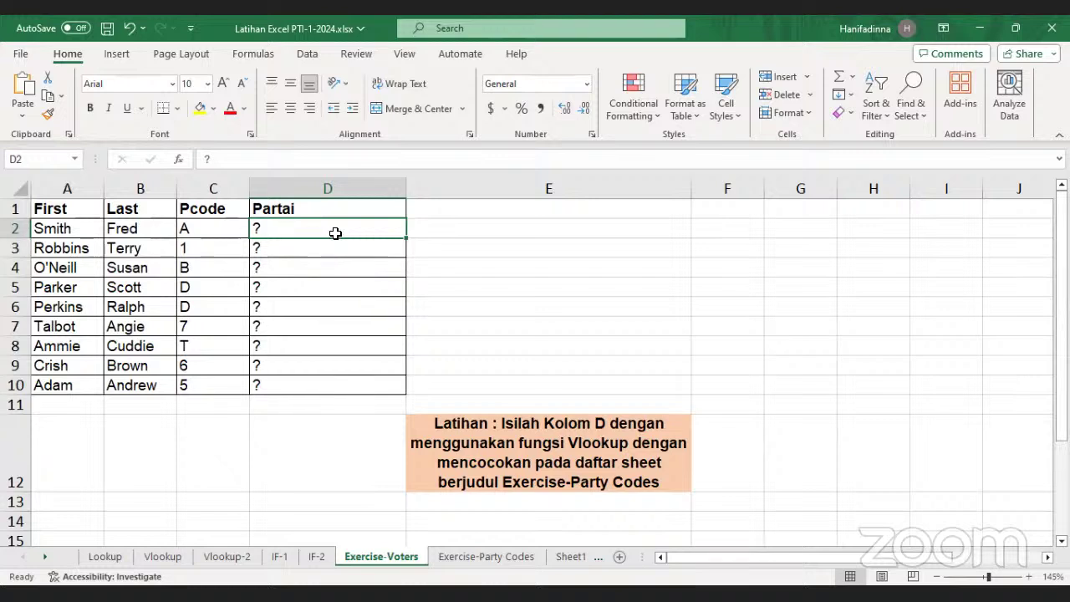
pyautogui.doubleClick(340, 230)
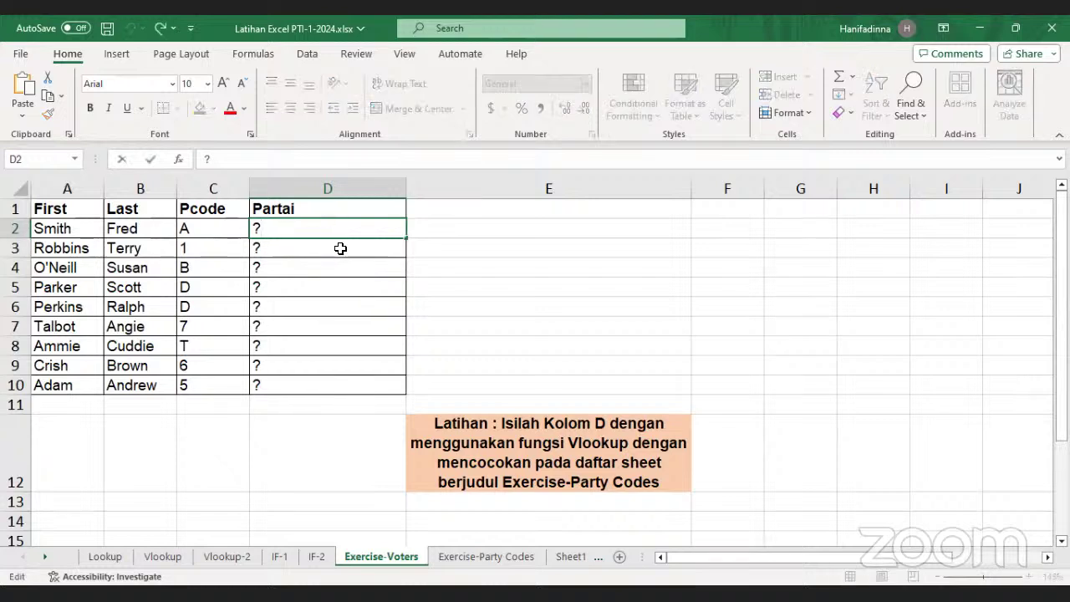
pyautogui.press('BackSpace')
# Consult the VLOOKUP syntax and Segmen example on the Vlookup sheet, returning to Exercise-Voters
pyautogui.click(224, 558)
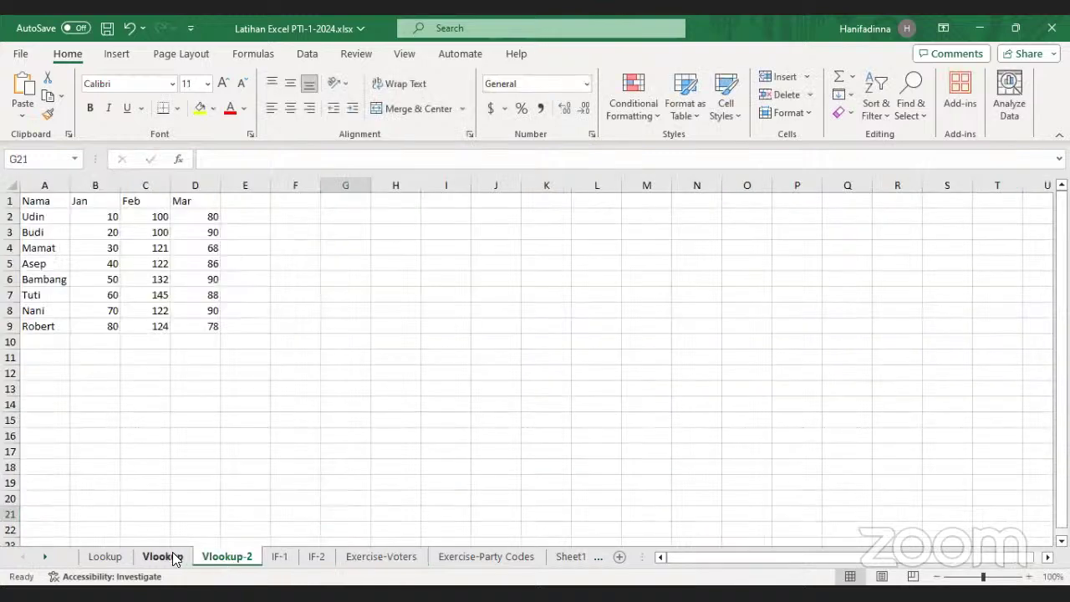
pyautogui.click(172, 560)
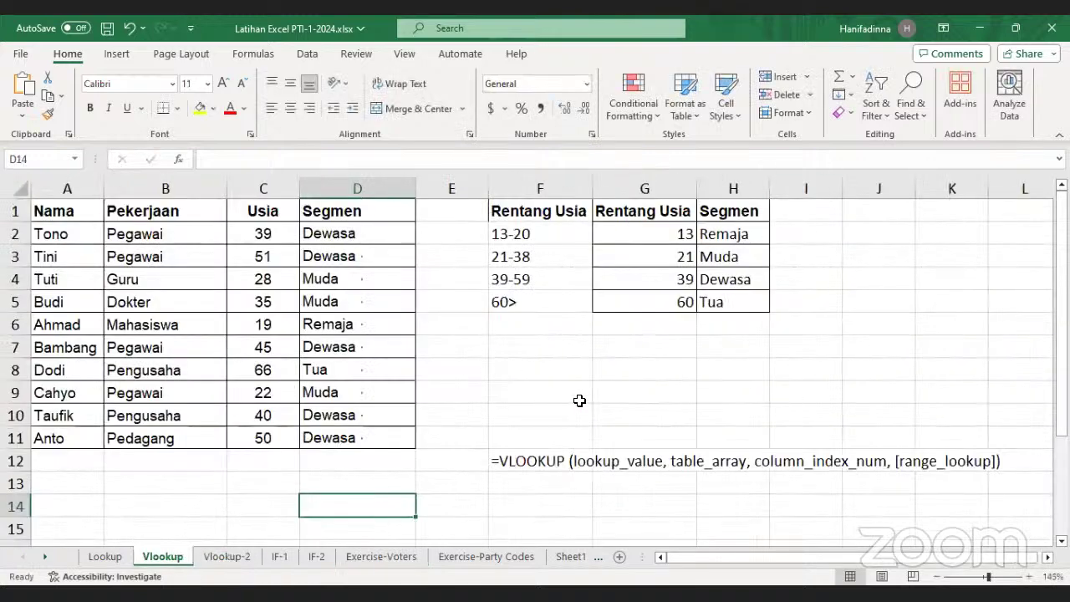
pyautogui.click(404, 558)
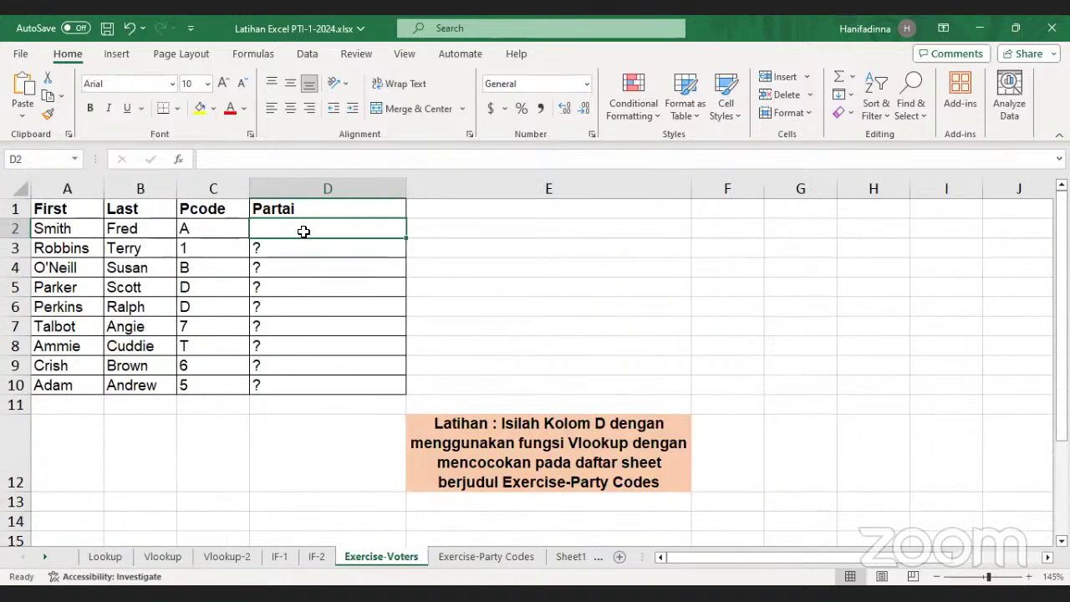
pyautogui.write('=')
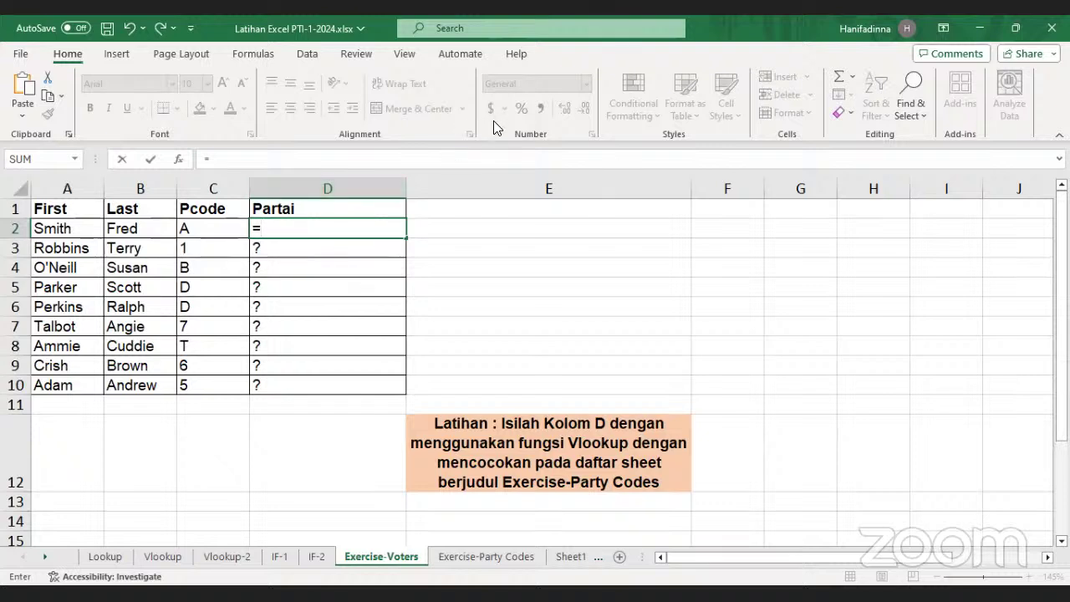
pyautogui.write('VLO')
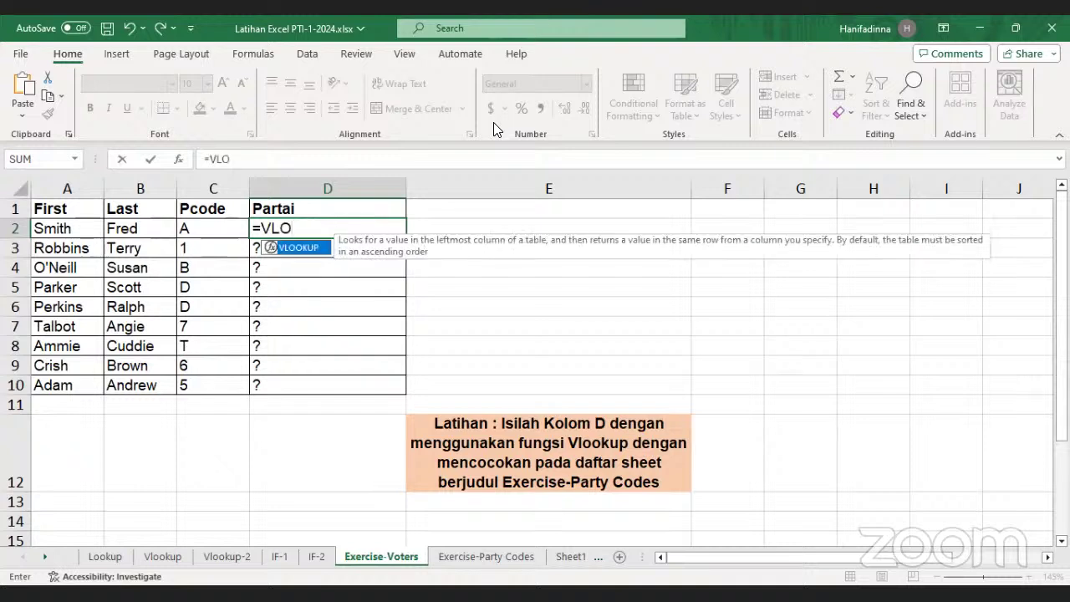
pyautogui.press('Tab')
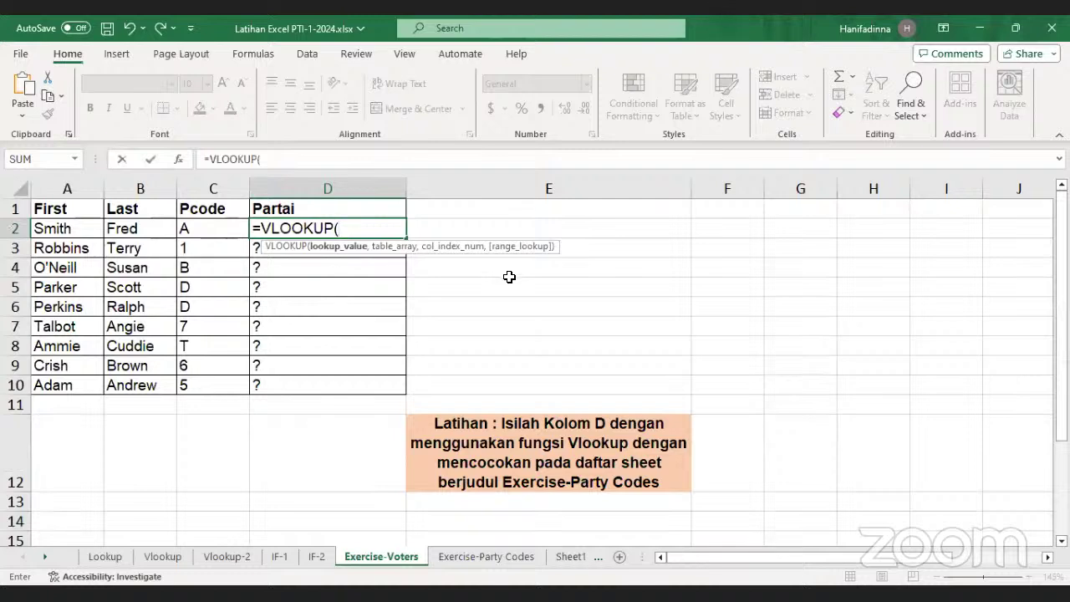
pyautogui.press('BackSpace')
pyautogui.press('BackSpace')
pyautogui.press('BackSpace')
pyautogui.press('BackSpace')
pyautogui.press('BackSpace')
pyautogui.press('BackSpace')
pyautogui.press('BackSpace')
pyautogui.press('BackSpace')
pyautogui.press('BackSpace')
pyautogui.write('?')
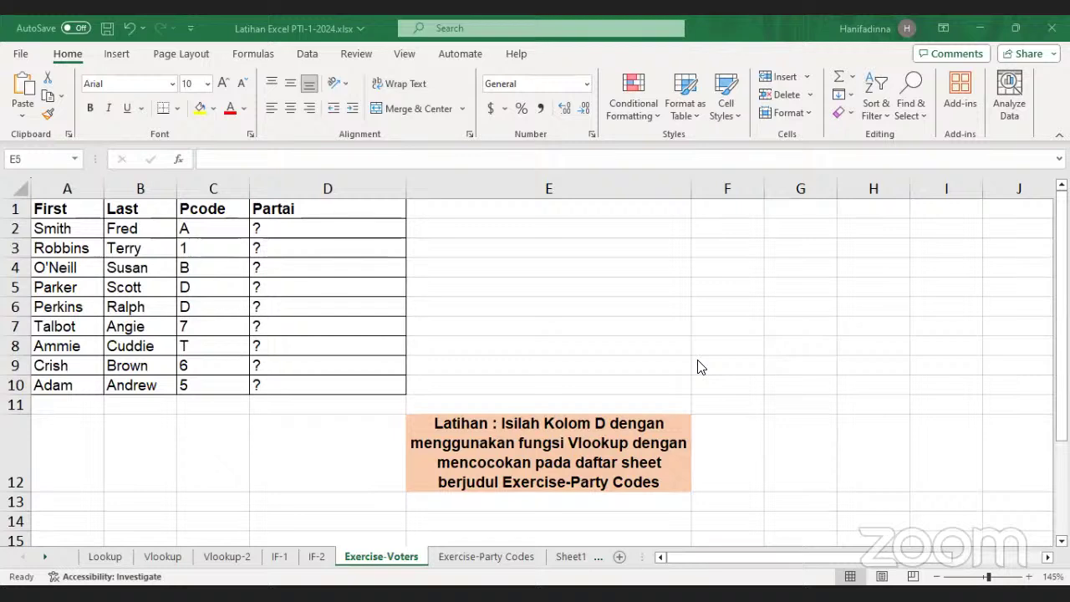
# Begin a VLOOKUP formula in D2 of Exercise-Voters with the Pcode range C2:C10 as the lookup value
pyautogui.click(300, 231)
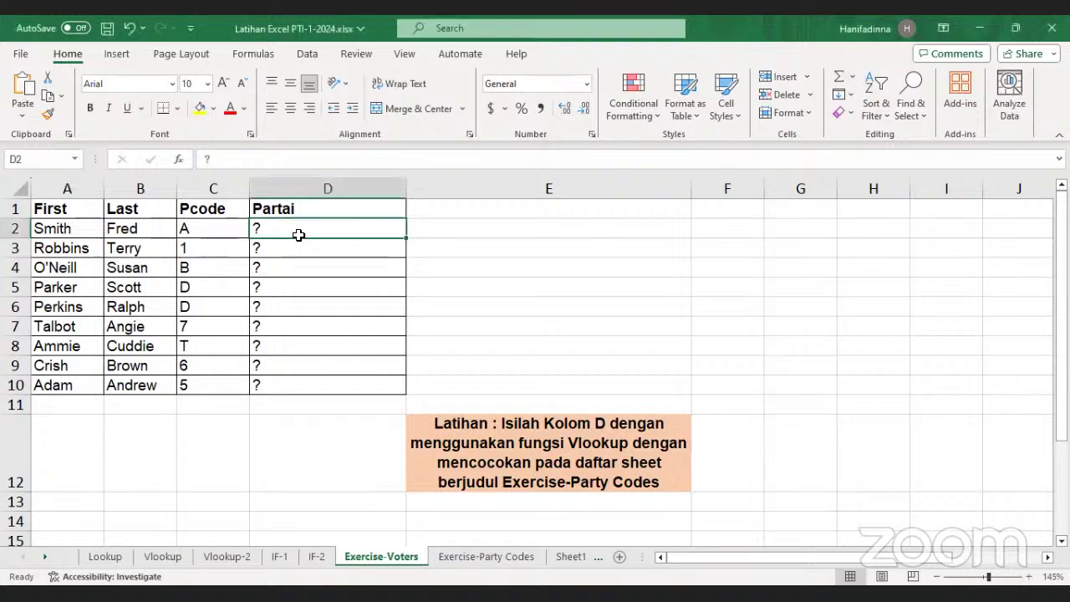
pyautogui.write('=')
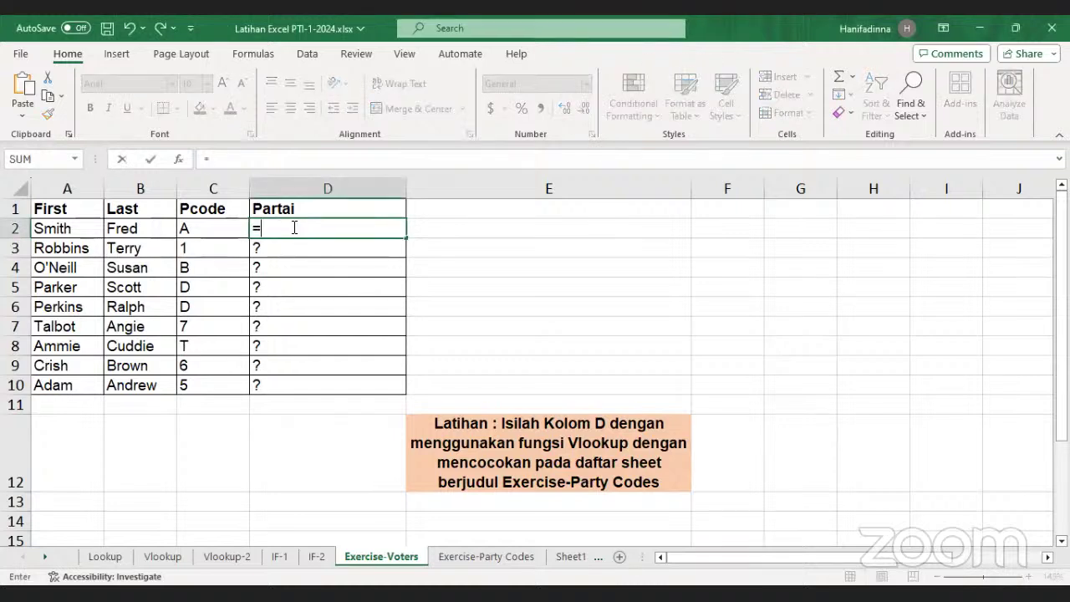
pyautogui.write('VLOOKUP(')
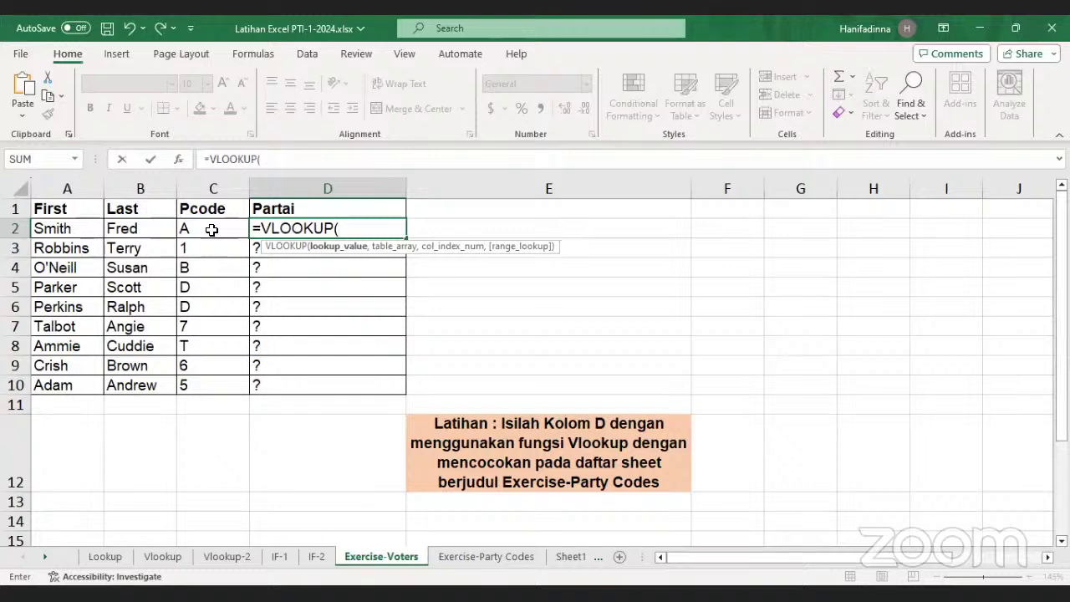
pyautogui.moveTo(211, 230); pyautogui.dragTo(210, 247)
pyautogui.moveTo(214, 291); pyautogui.dragTo(213, 376)
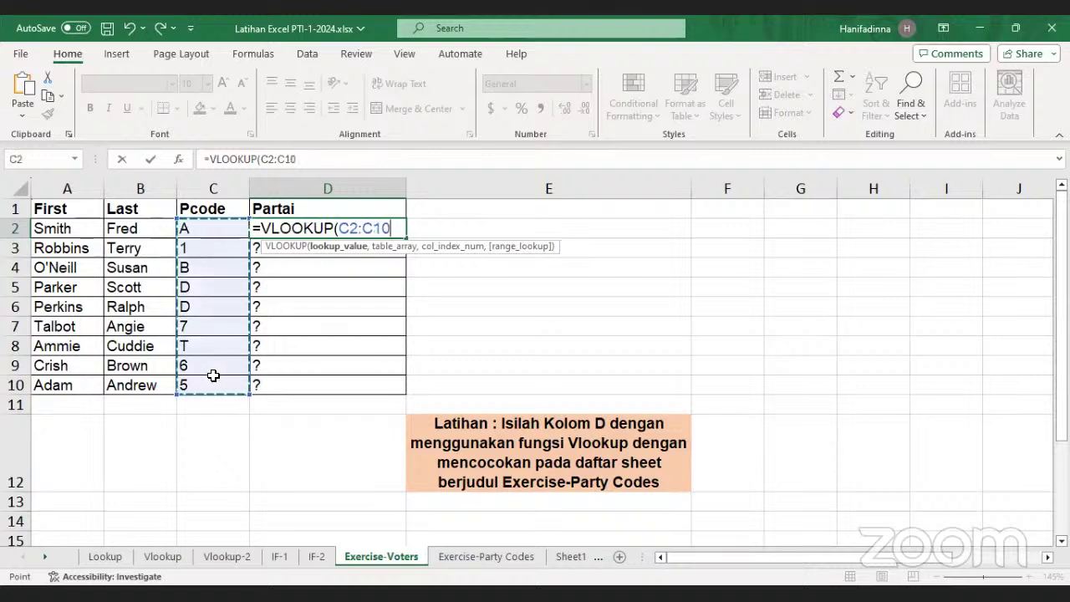
pyautogui.write(',')
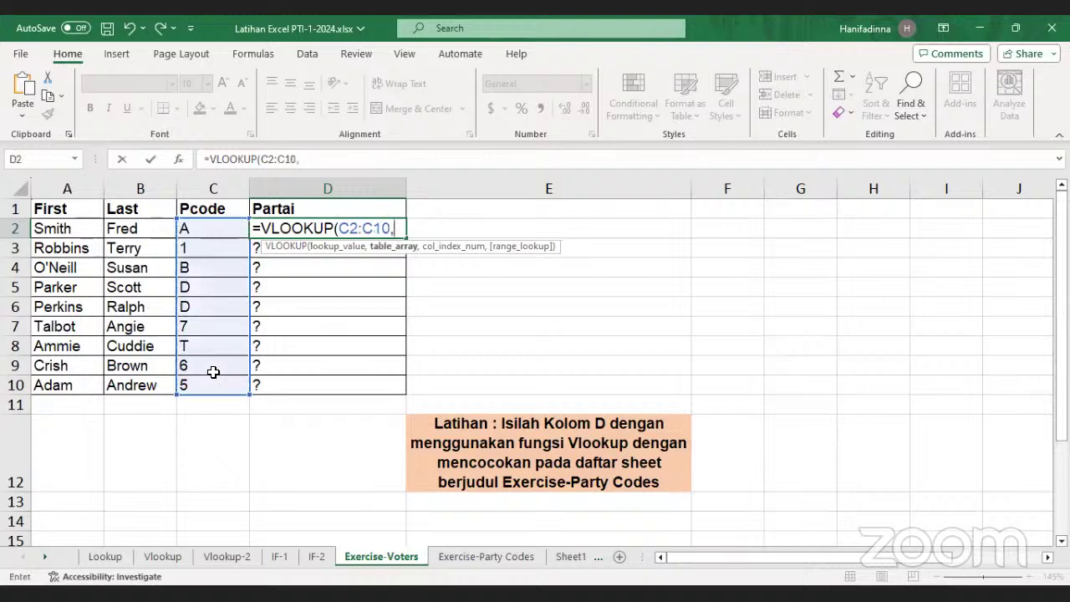
# Complete the VLOOKUP in D2 with range A2:B45 of Exercise-Party Codes as the table, column index 2 and TRUE
pyautogui.click(485, 559)
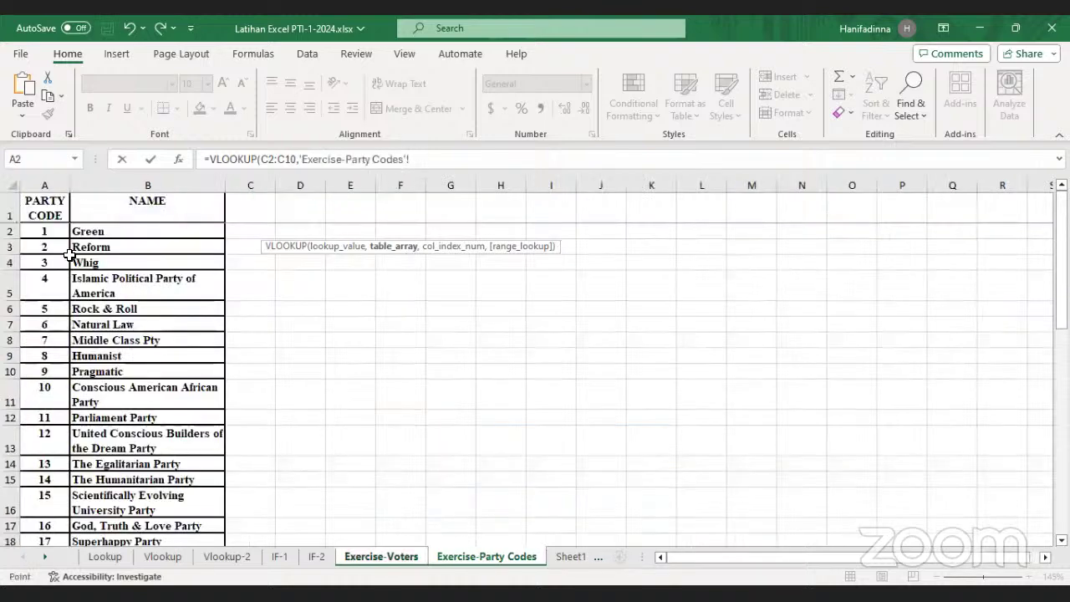
pyautogui.click(37, 232)
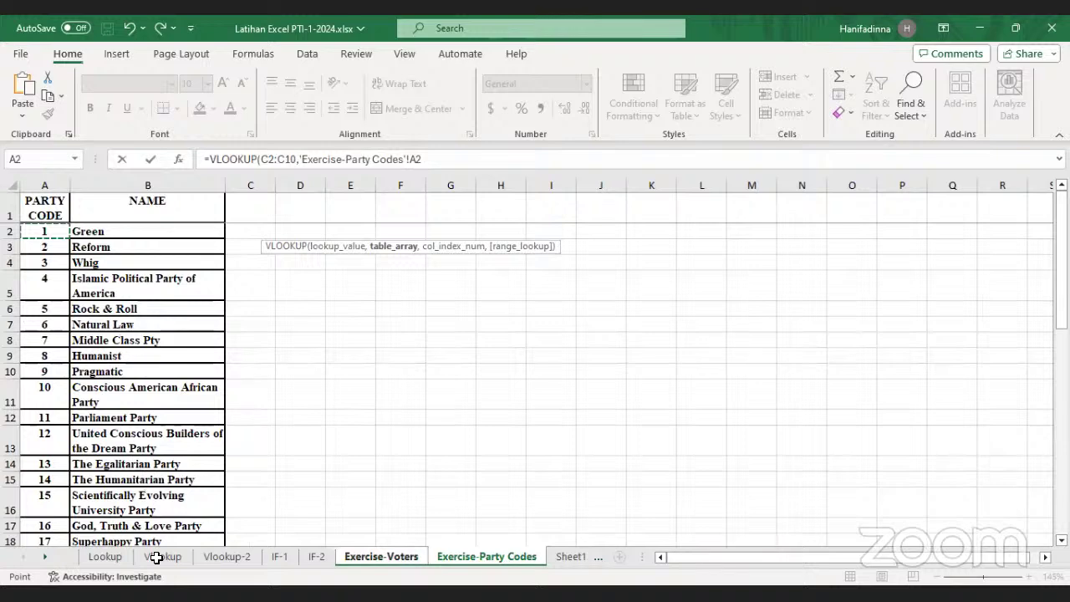
pyautogui.moveTo(157, 558); pyautogui.dragTo(161, 517)
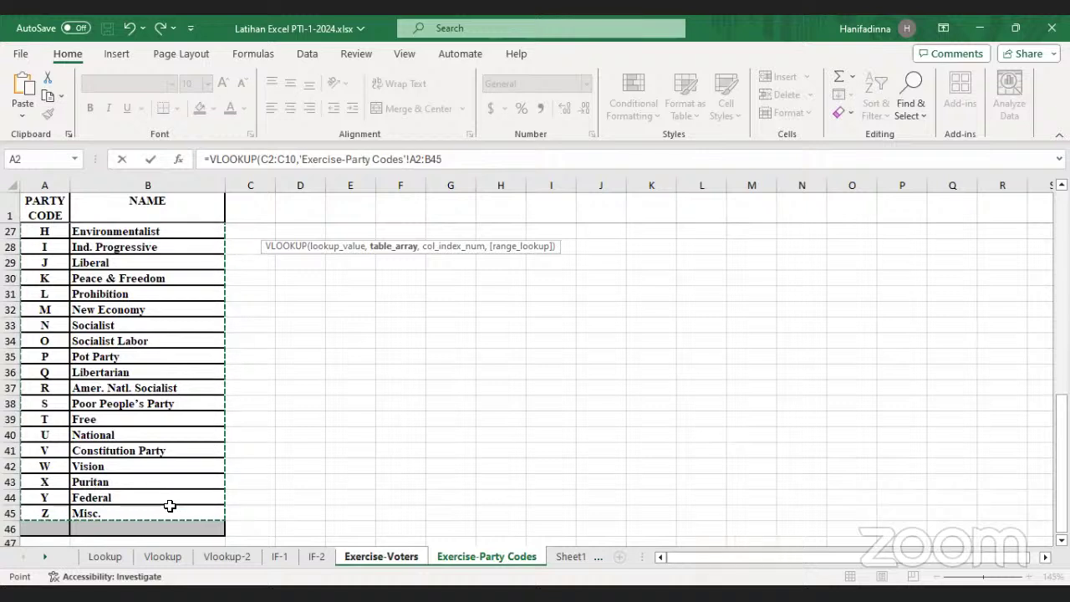
pyautogui.write(',')
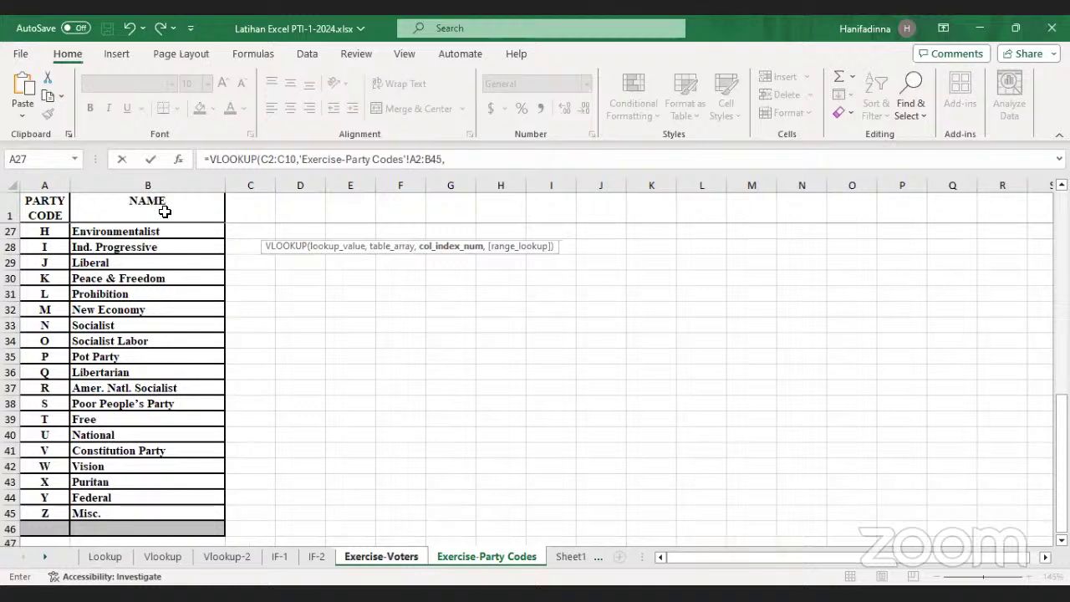
pyautogui.write('2,')
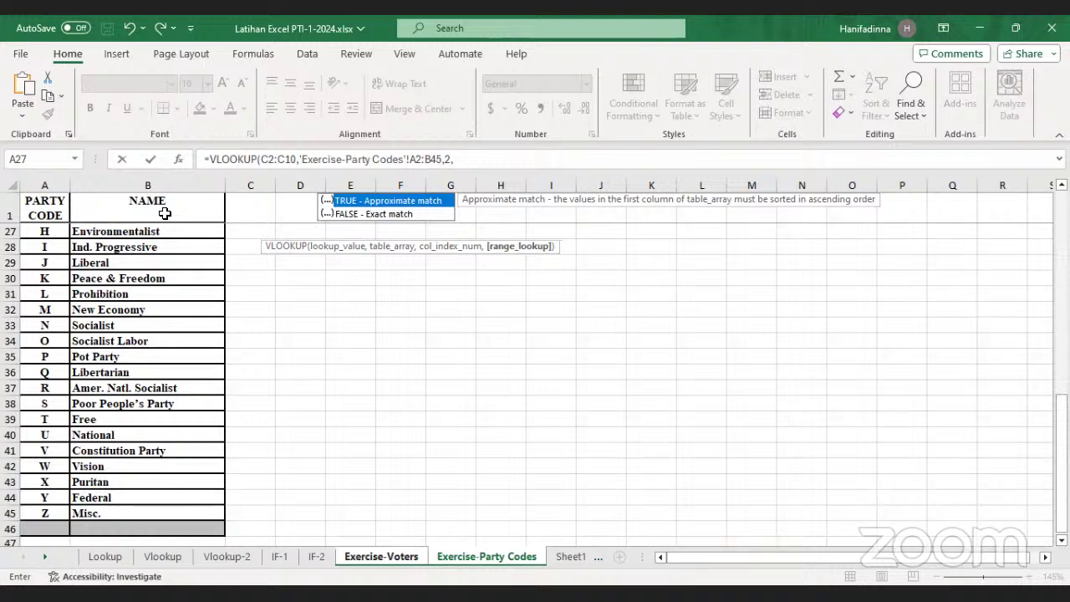
pyautogui.press('Tab')
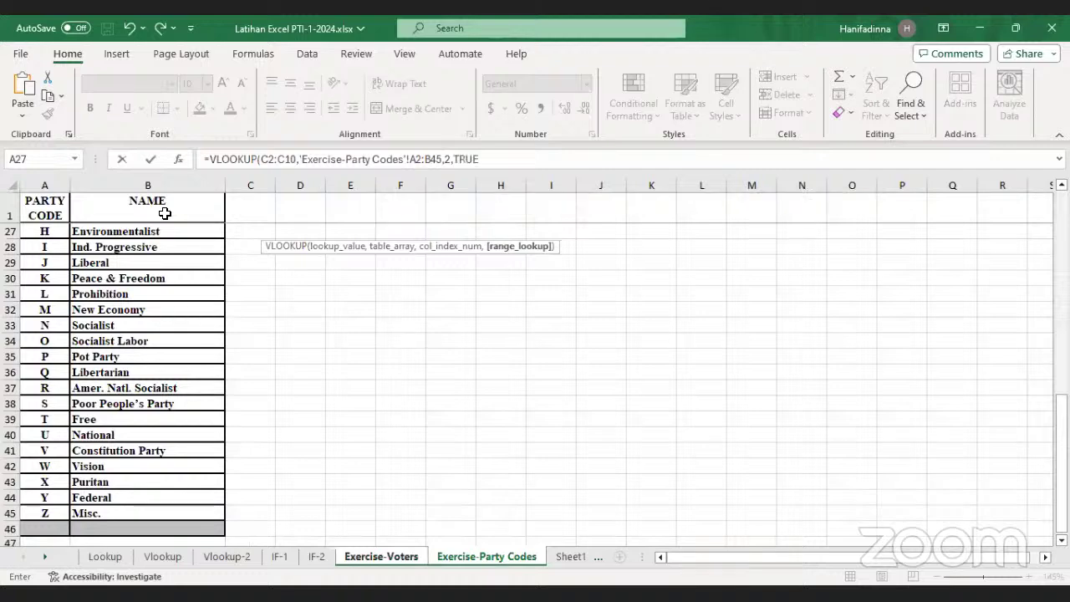
pyautogui.press('Return')
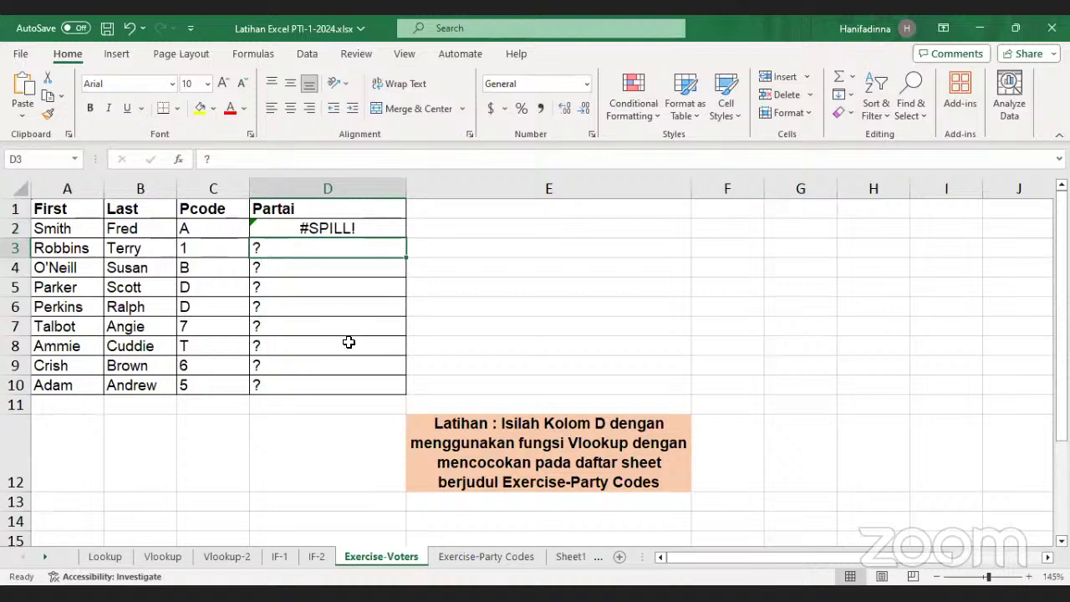
# Copy the VLOOKUP formula from D2 down the Partai column to D10
pyautogui.click(364, 230)
pyautogui.moveTo(407, 239); pyautogui.dragTo(408, 390)
# Change the range_lookup argument of the VLOOKUP formula in D2 to FALSE
pyautogui.click(371, 234)
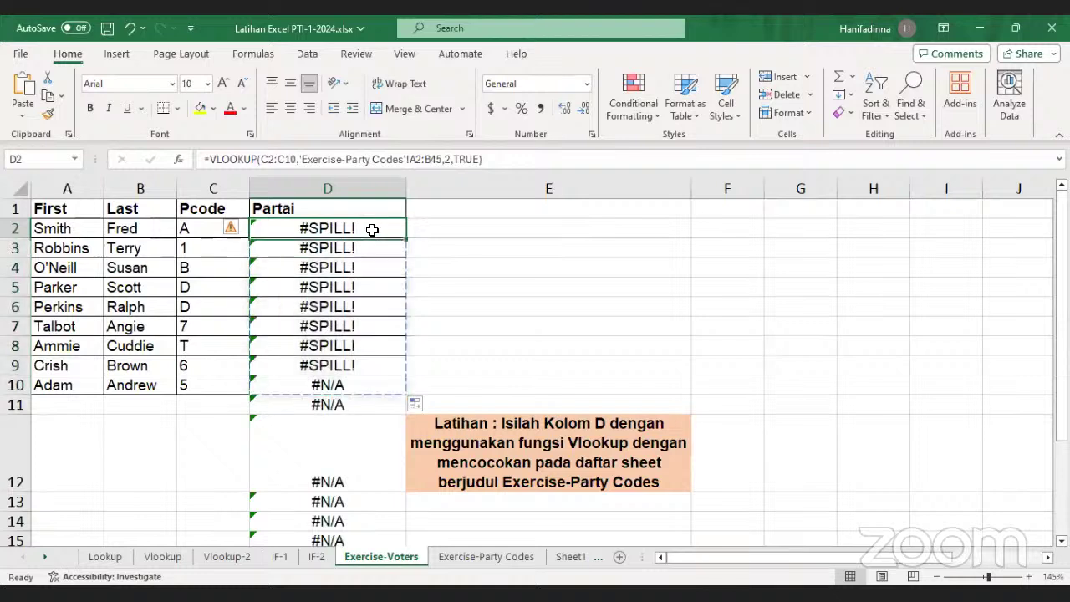
pyautogui.press('F2')
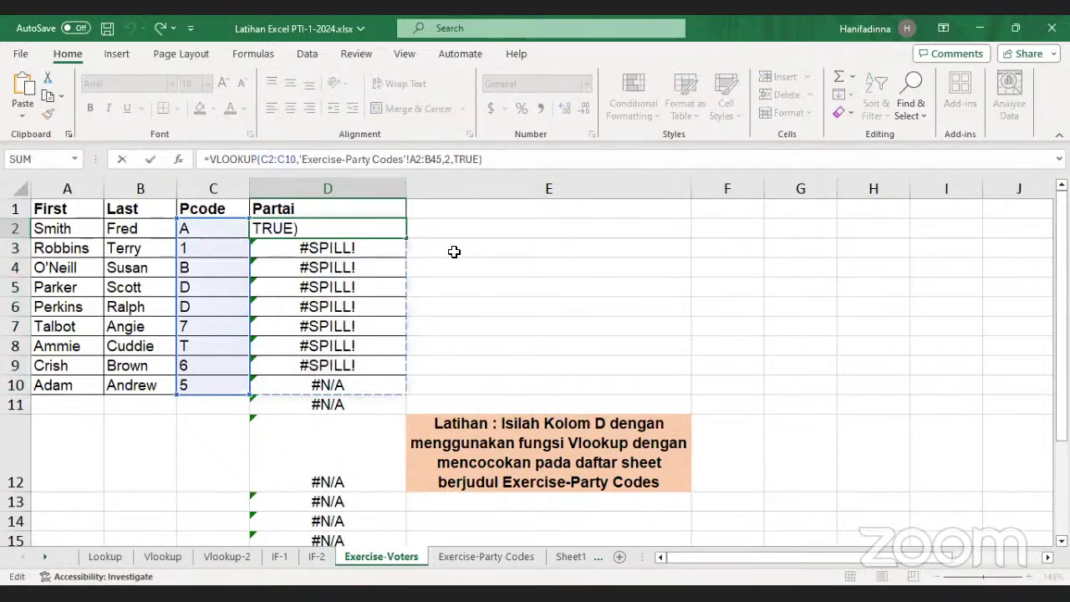
pyautogui.write('TRUE')
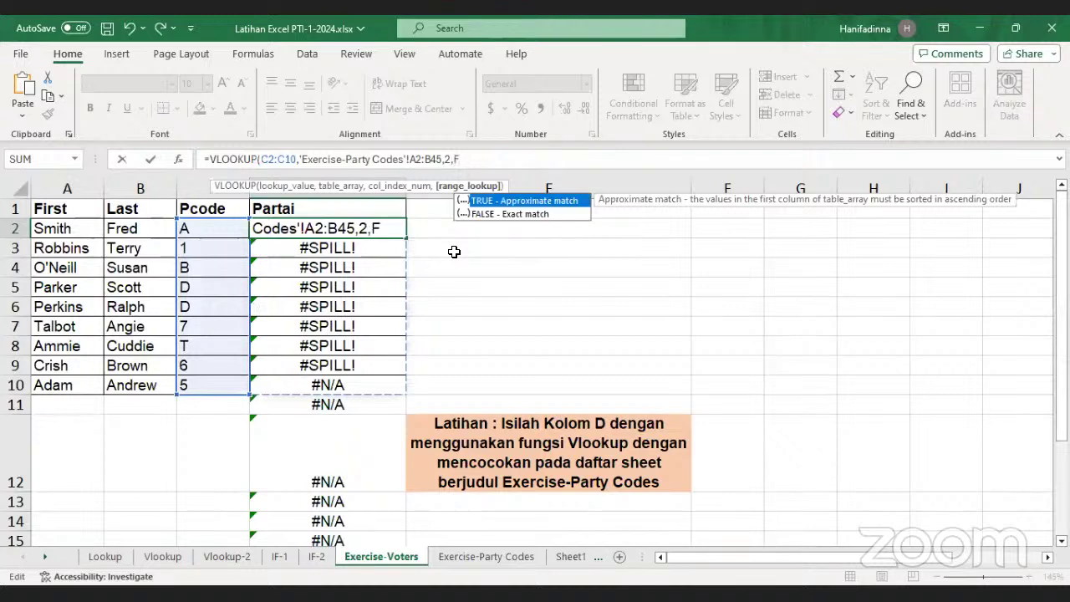
pyautogui.press('BackSpace')
pyautogui.press('BackSpace')
pyautogui.press('BackSpace')
pyautogui.press('BackSpace')
pyautogui.write('FALSE')
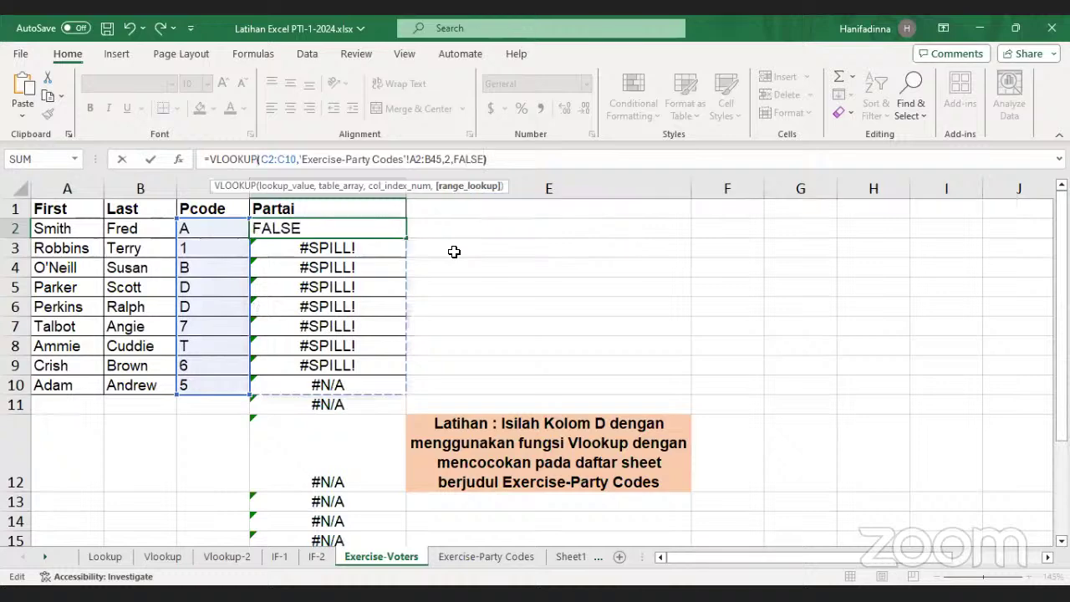
pyautogui.press('Return')
pyautogui.click(376, 227)
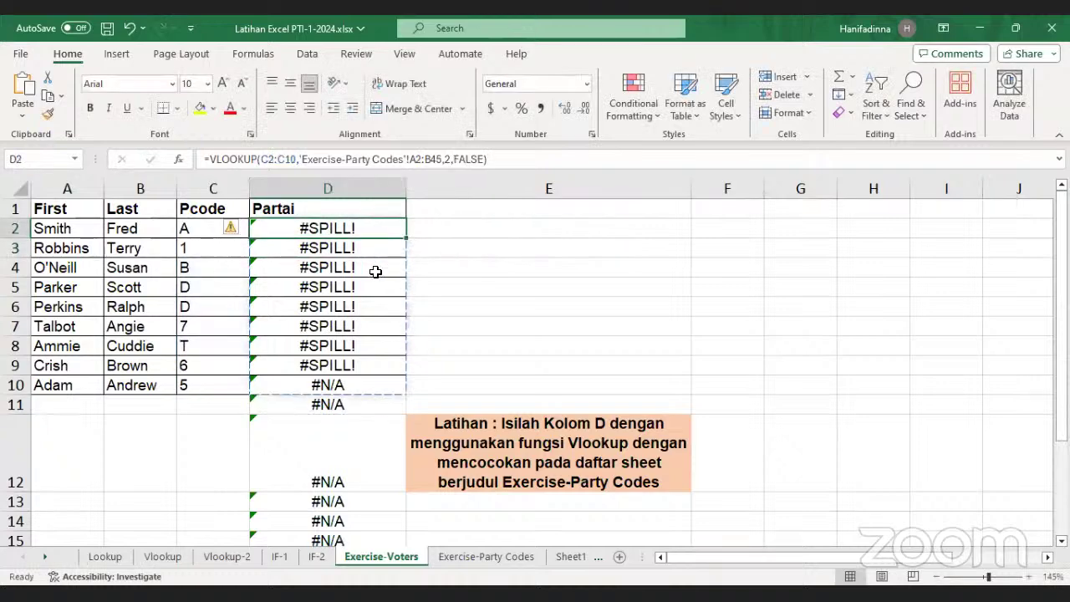
# Clear all the contents of the Partai column from D2 to D18
pyautogui.scroll(-7, 375, 423)
pyautogui.scroll(7, 375, 423)
pyautogui.moveTo(320, 226); pyautogui.dragTo(352, 507)
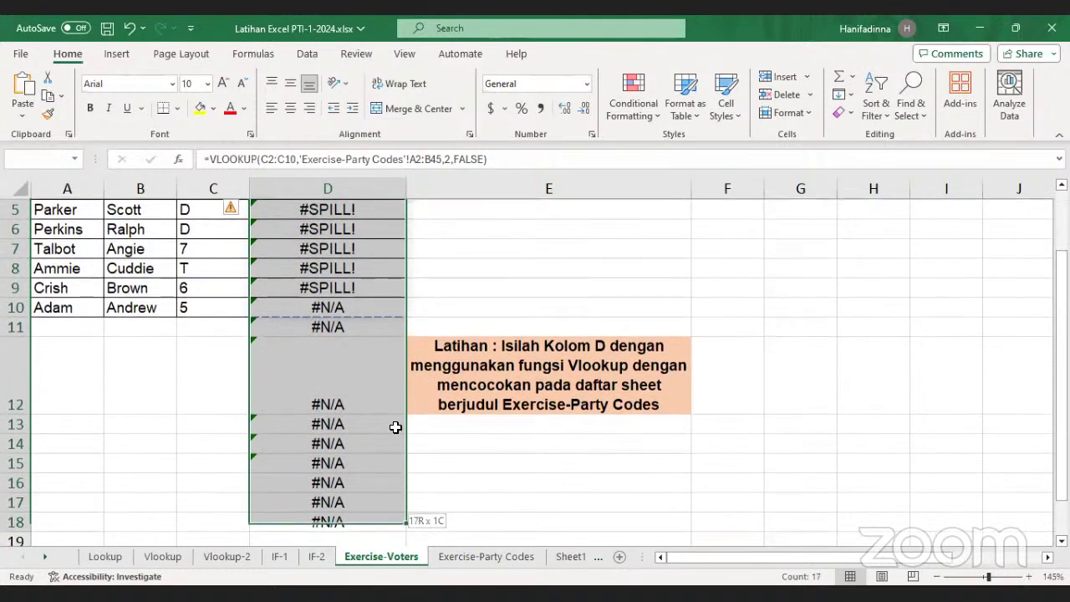
pyautogui.press('Delete')
pyautogui.scroll(2, 396, 427)
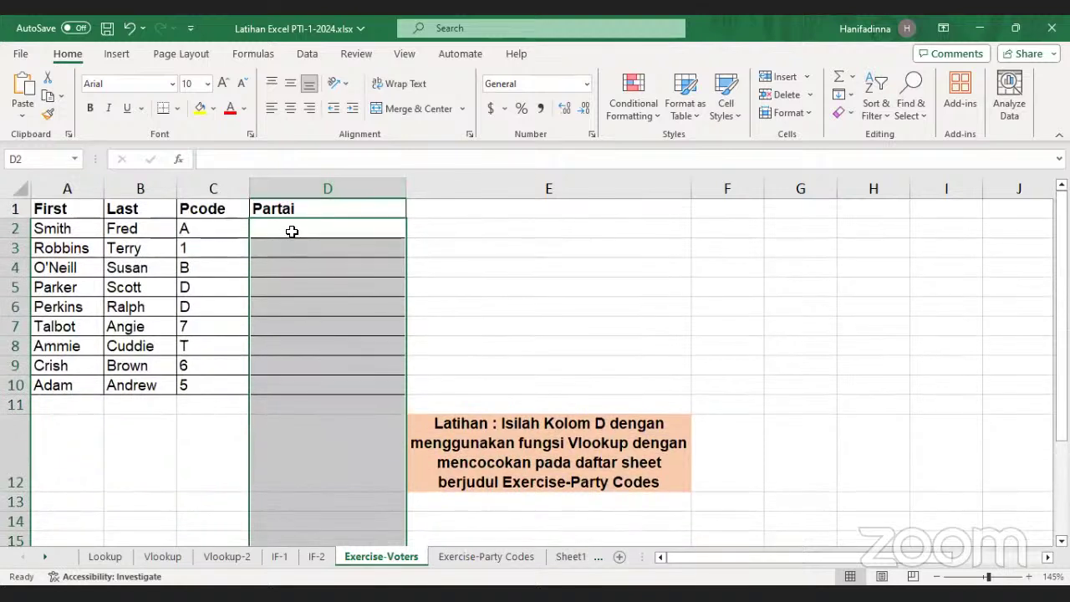
# Start a new VLOOKUP formula in D2 with the Pcode range C2:C10 as the lookup value
pyautogui.click(292, 231)
pyautogui.write('=V')
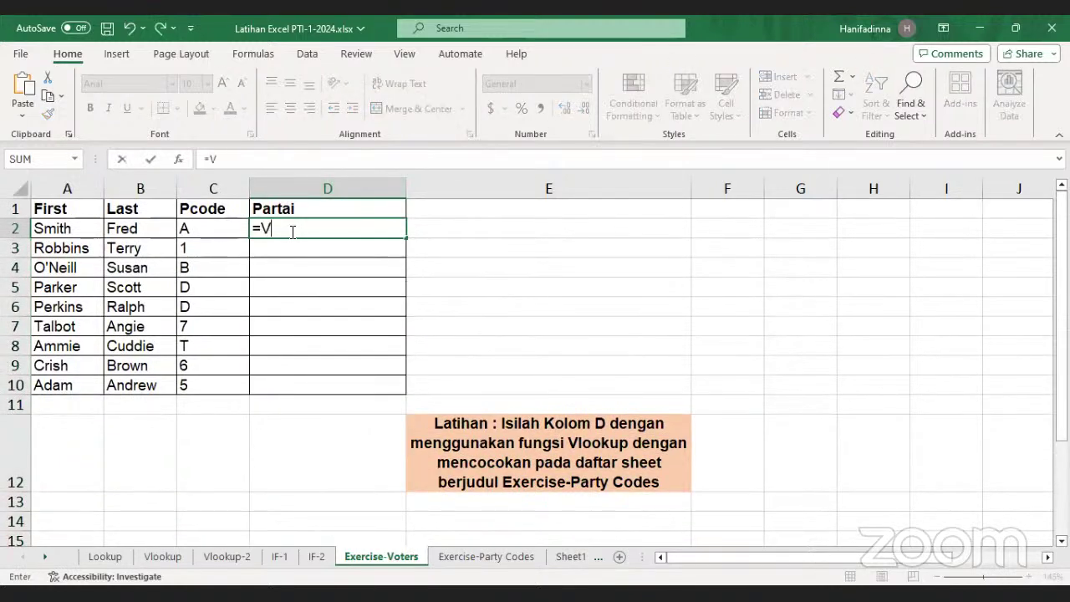
pyautogui.write('LOOKUP(')
pyautogui.moveTo(215, 222); pyautogui.dragTo(224, 376)
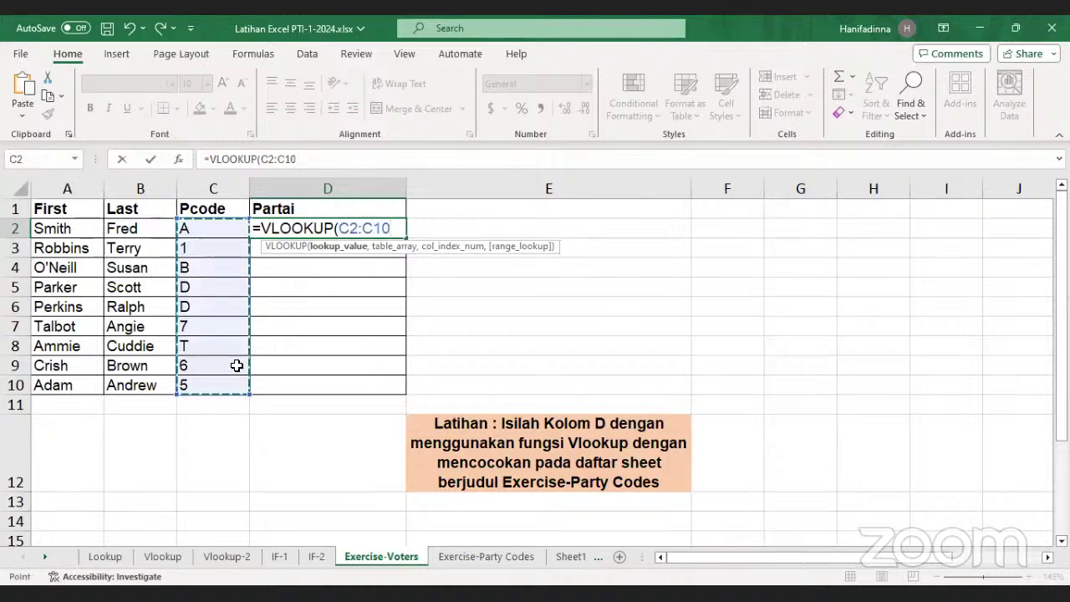
pyautogui.write(',')
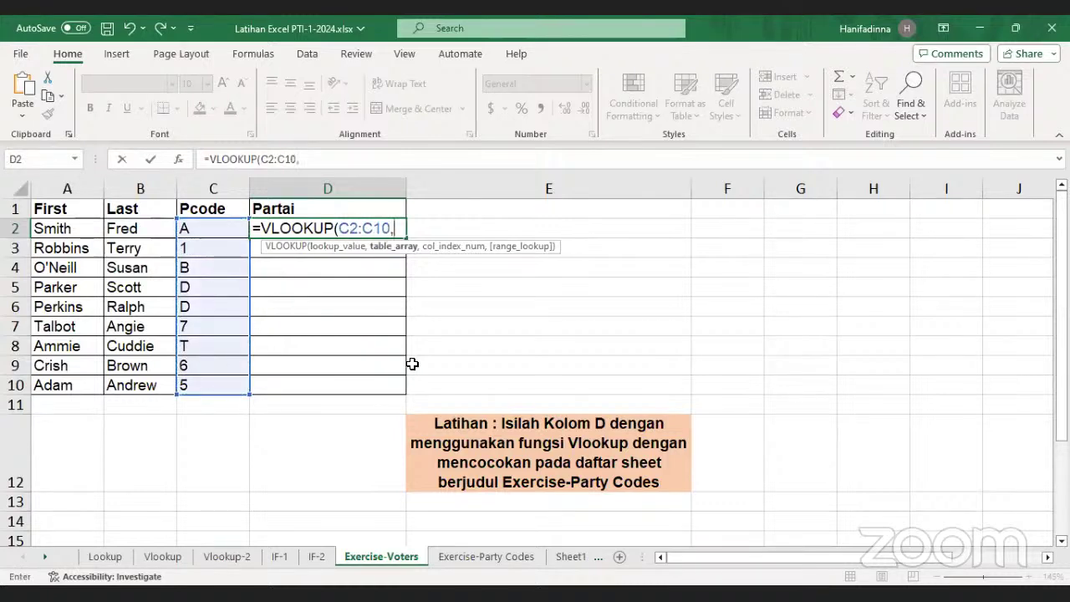
# Finish the new D2 formula with table array A2:B45 from Exercise-Party Codes, column index 2 and approximate match TRUE
pyautogui.click(480, 557)
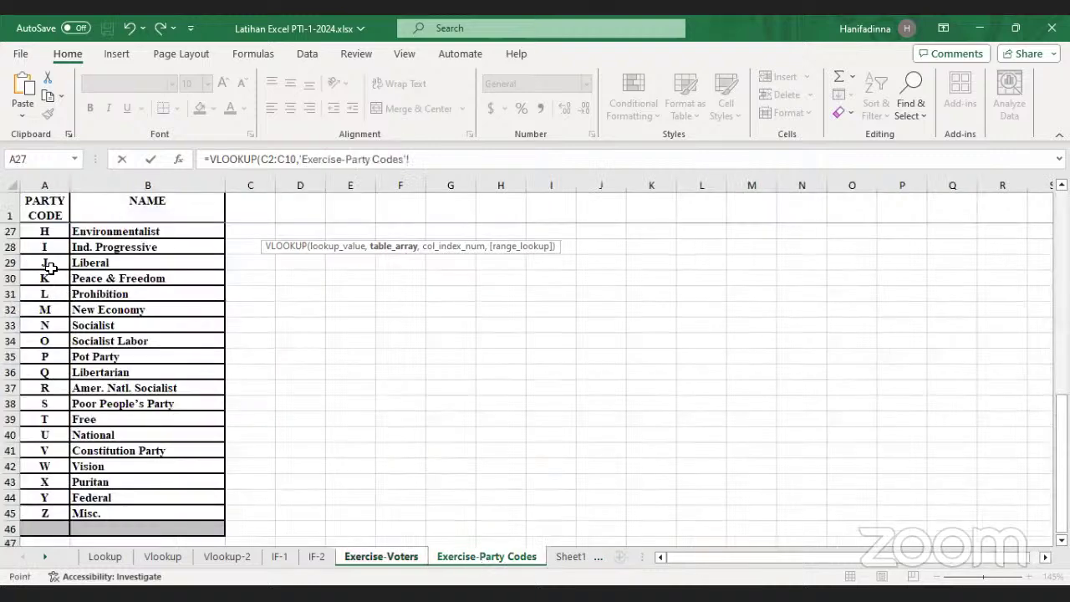
pyautogui.scroll(8, 48, 258)
pyautogui.moveTo(45, 231); pyautogui.dragTo(81, 230)
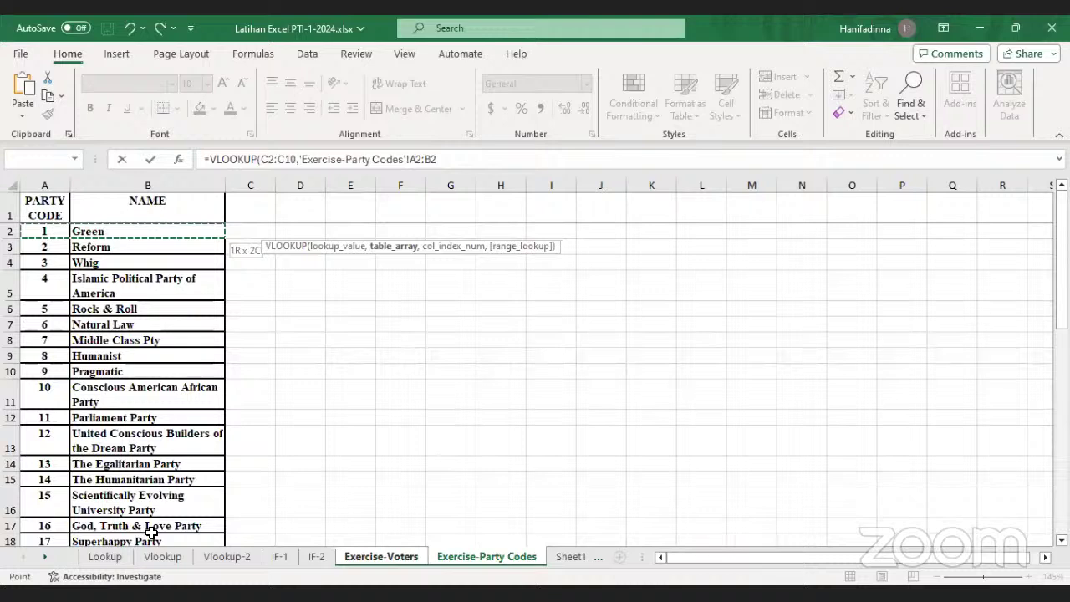
pyautogui.moveTo(162, 495); pyautogui.dragTo(163, 497)
pyautogui.write(',2')
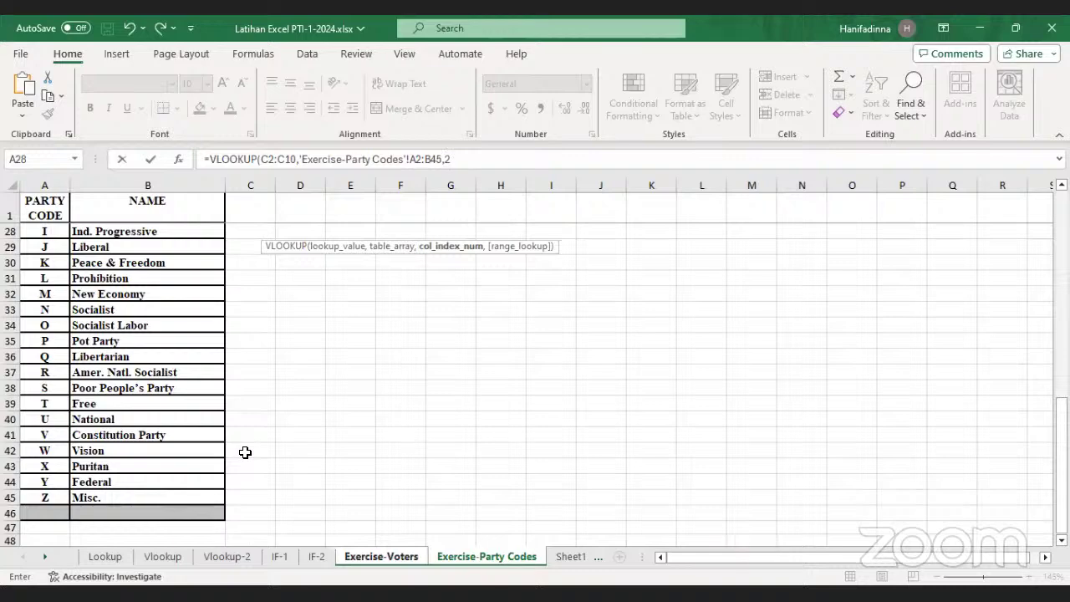
pyautogui.write(',')
pyautogui.press('Tab')
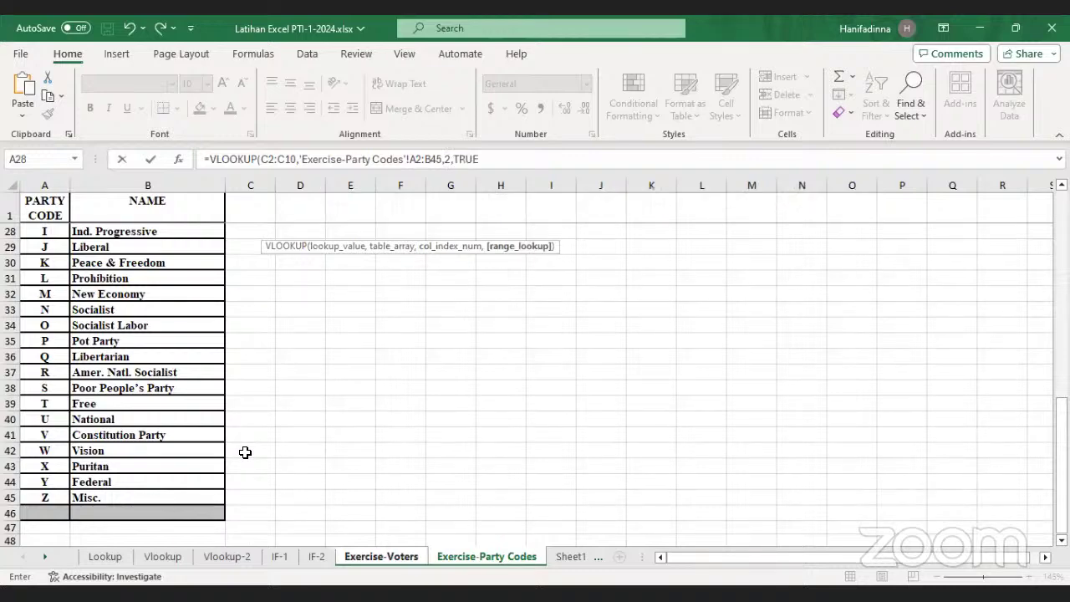
pyautogui.press('Return')
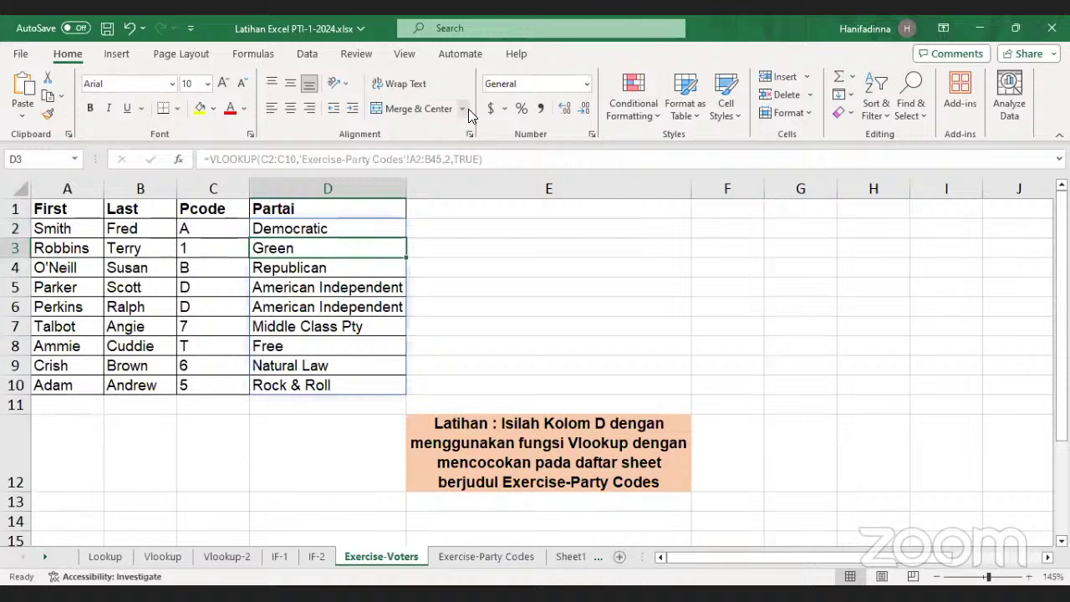
# Check the Partai results against the Exercise-Party Codes list, comparing the party for Pcode B, and return to Exercise-Voters
pyautogui.press('Right')
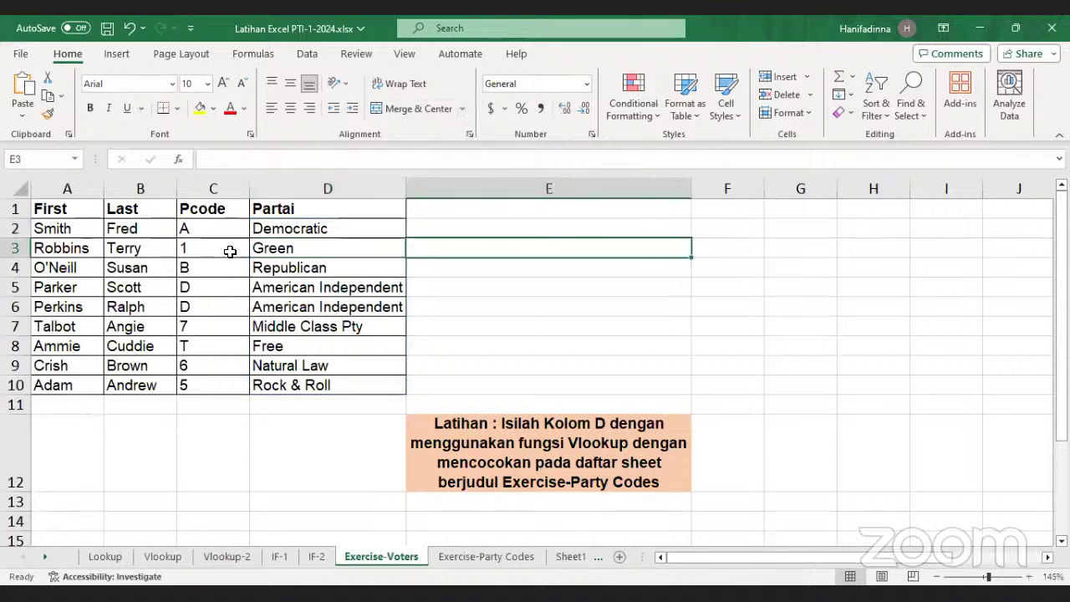
pyautogui.click(320, 232)
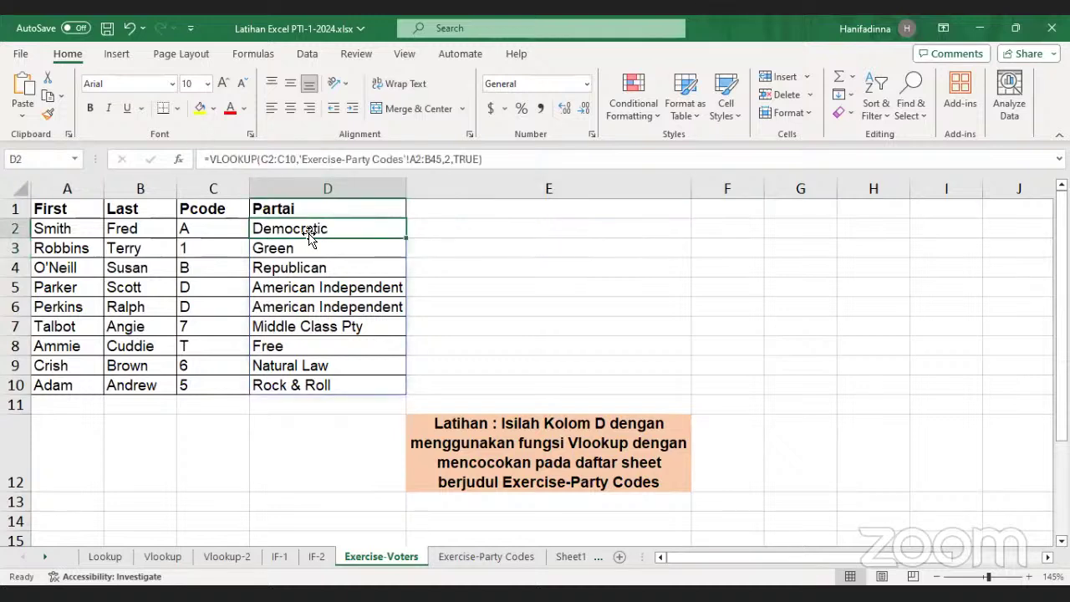
pyautogui.click(233, 248)
pyautogui.click(235, 275)
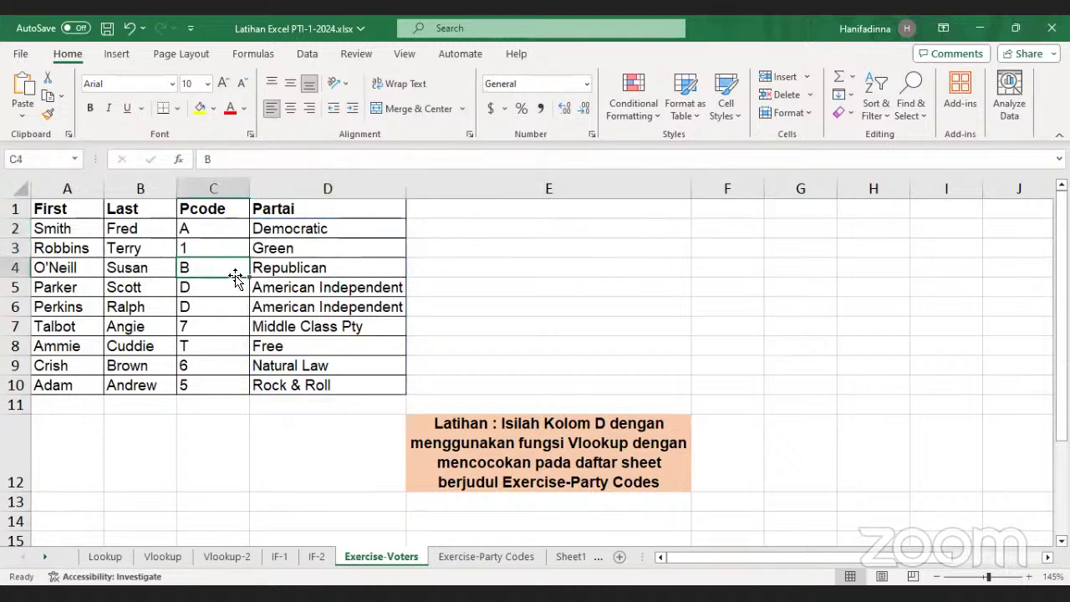
pyautogui.click(470, 559)
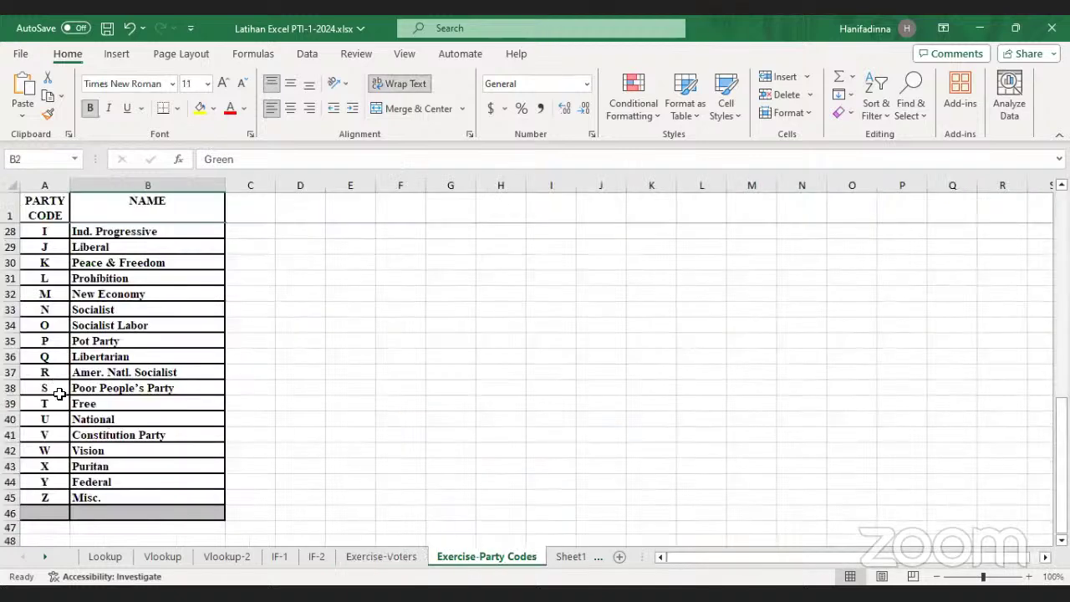
pyautogui.scroll(3, 57, 446)
pyautogui.click(111, 287)
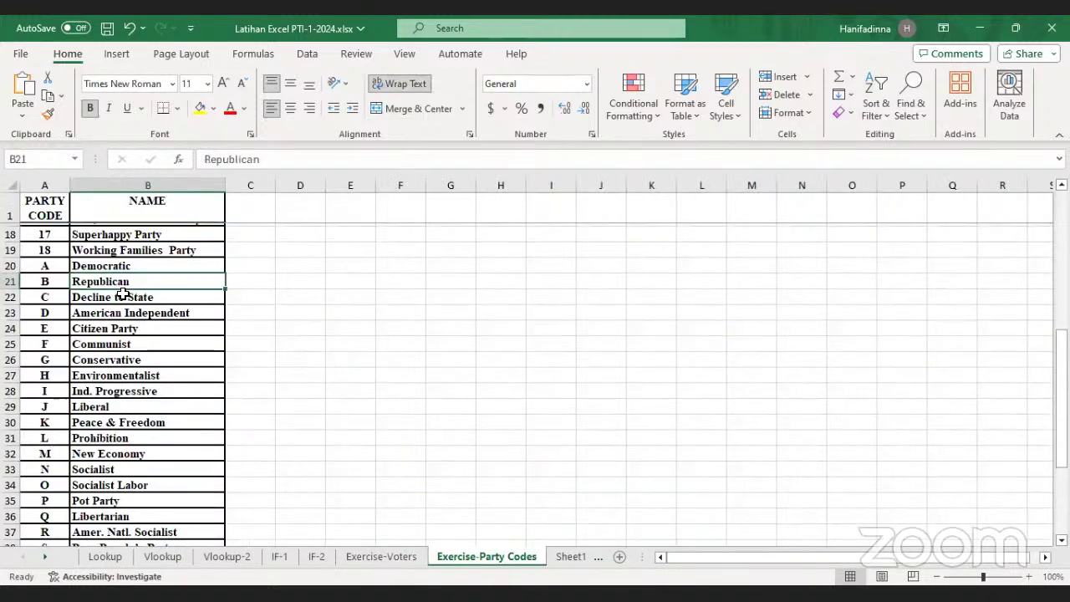
pyautogui.click(381, 557)
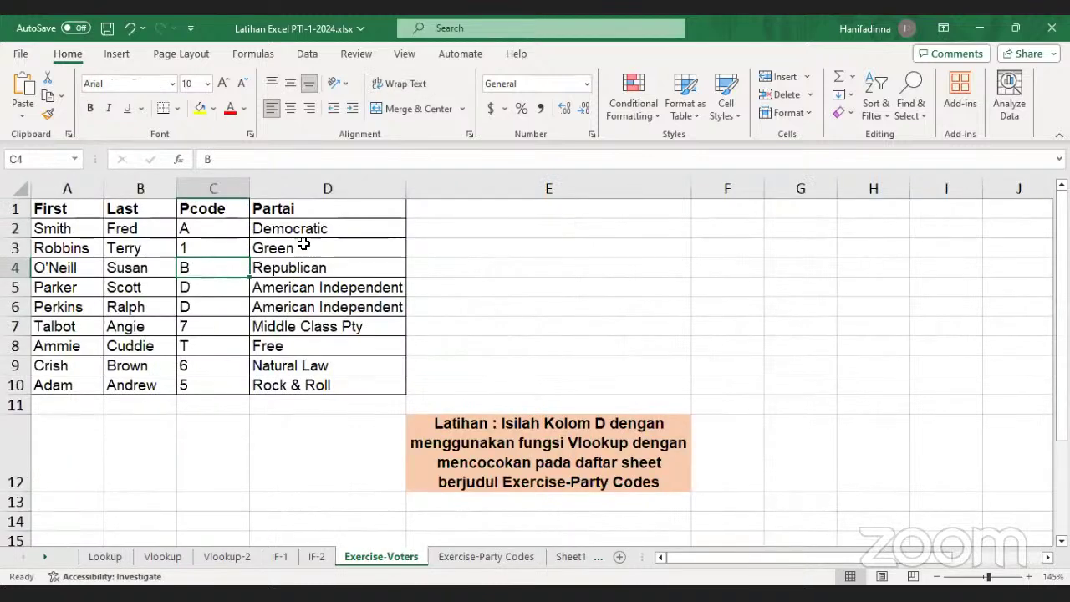
# Clear the VLOOKUP results from Partai cells D2:D10 on Exercise-Voters
pyautogui.moveTo(309, 227); pyautogui.dragTo(317, 386)
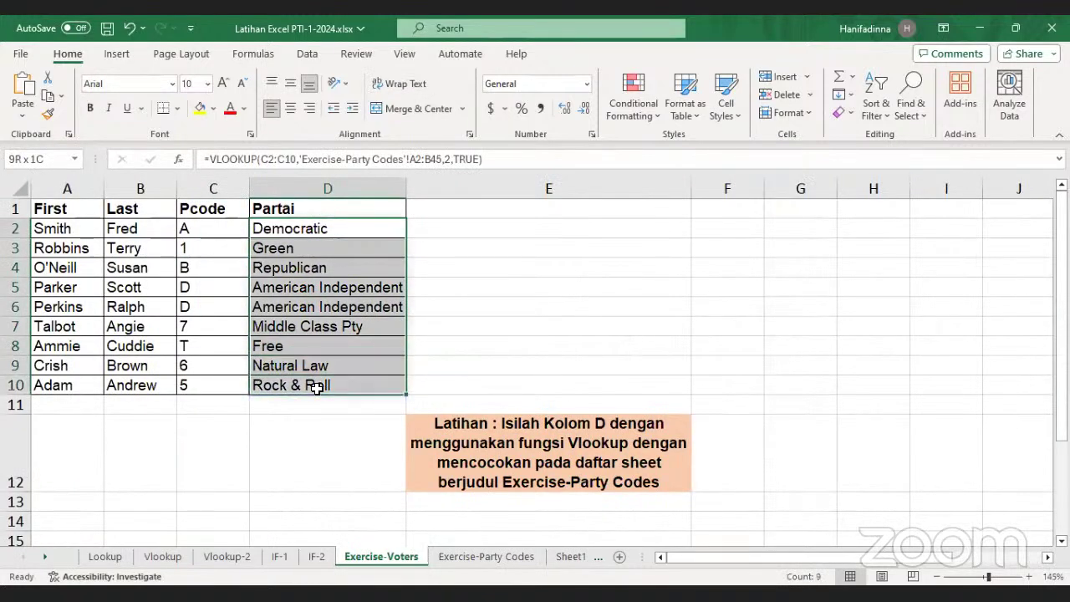
pyautogui.press('Delete')
pyautogui.click(339, 311)
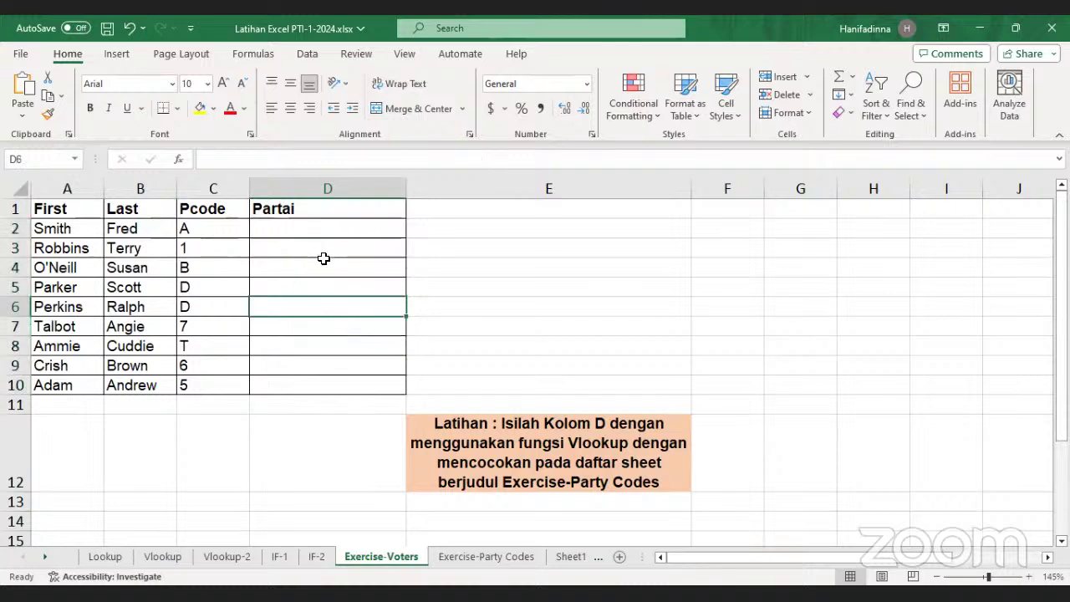
pyautogui.click(325, 251)
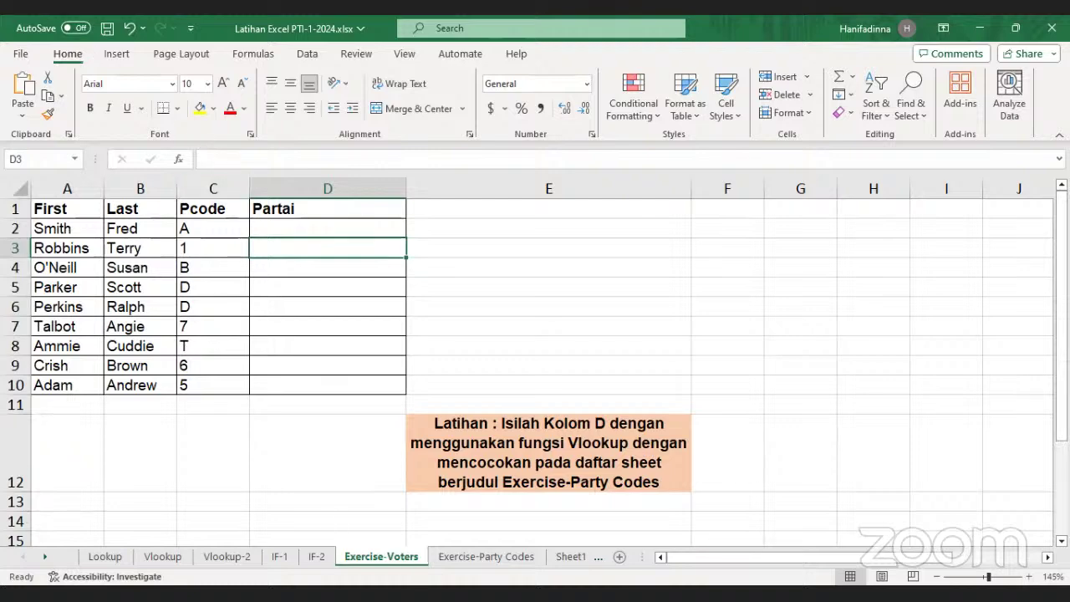
# Switch from the Exercise-Voters sheet to the presentation showing the Fungsi Logika slide
pyautogui.click(491, 559)
pyautogui.click(381, 558)
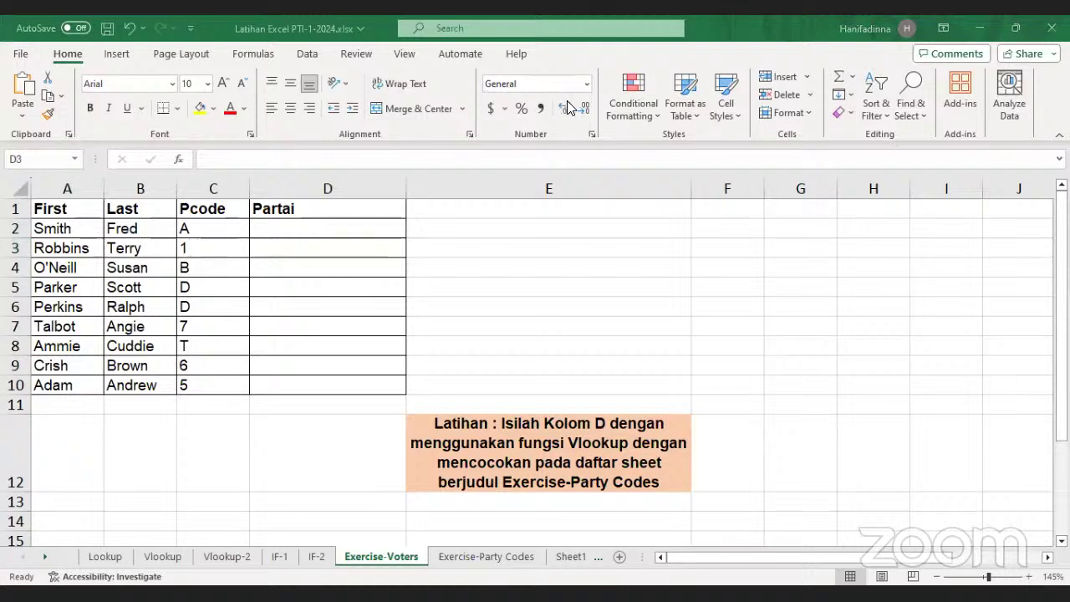
pyautogui.hotkey('alt', 'Tab')
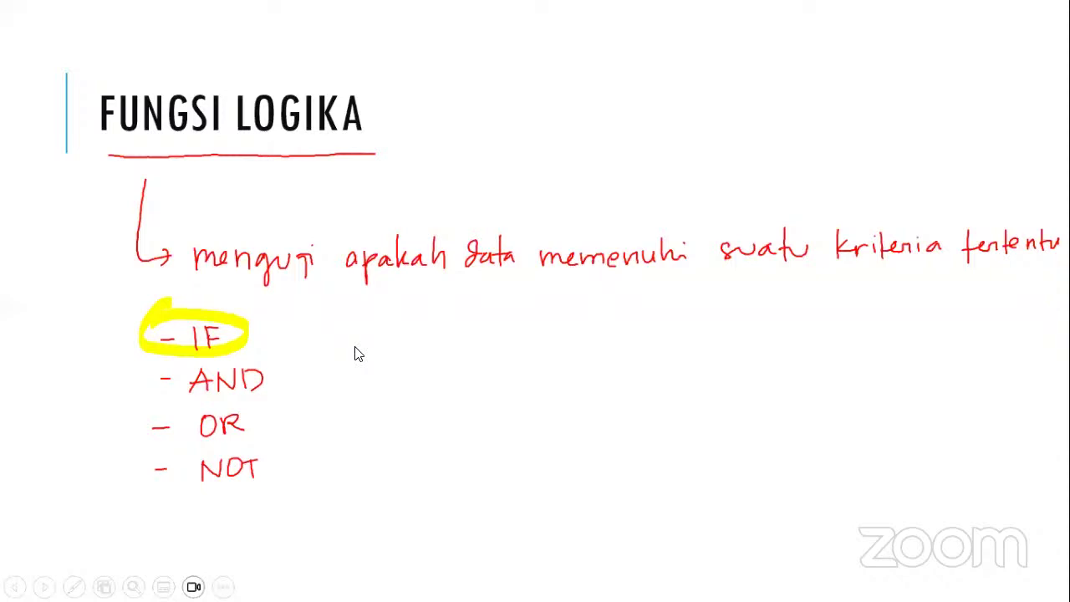
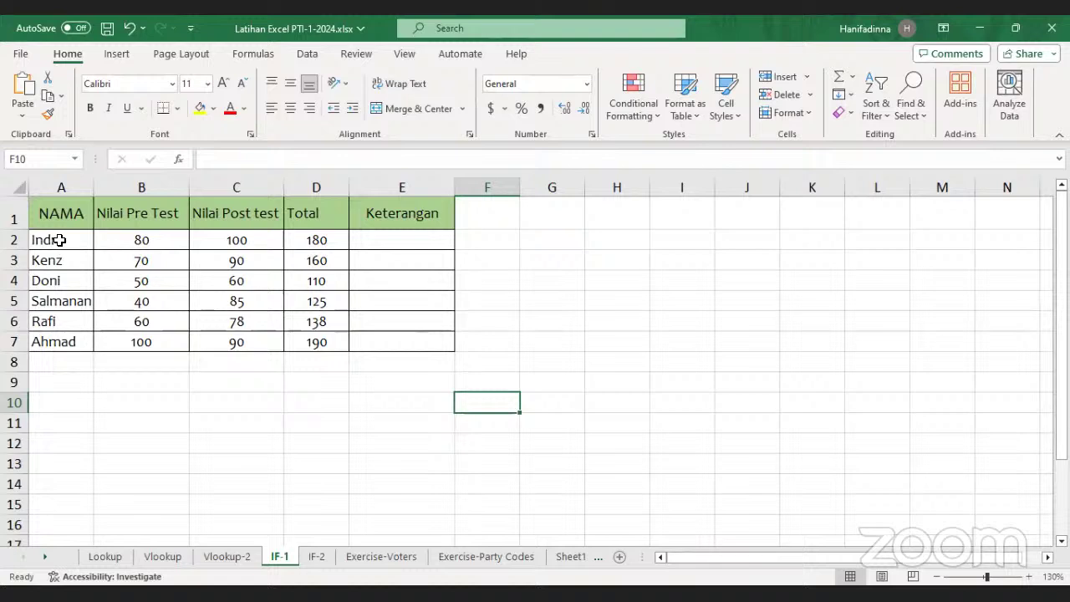
# Go through the entries in the NAMA column of the IF-1 sheet, from A3 down to A7
pyautogui.click(63, 264)
pyautogui.click(66, 281)
pyautogui.click(69, 303)
pyautogui.click(70, 323)
pyautogui.click(77, 344)
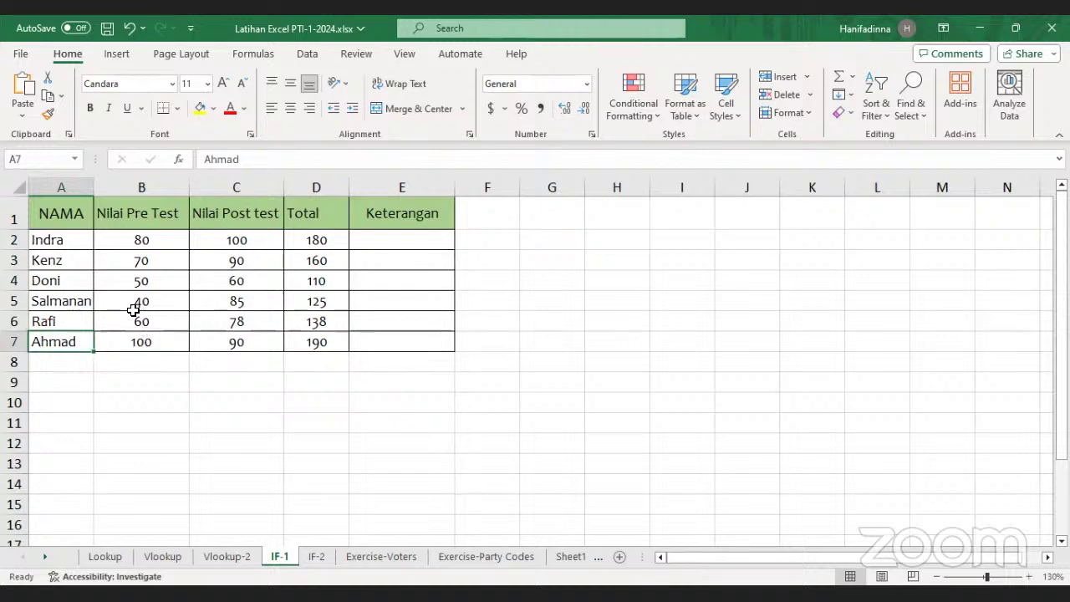
# Review the Nilai Pre Test and Nilai Post test scores and the formula behind the Total in D2
pyautogui.moveTo(165, 239); pyautogui.dragTo(173, 344)
pyautogui.moveTo(236, 242); pyautogui.dragTo(244, 342)
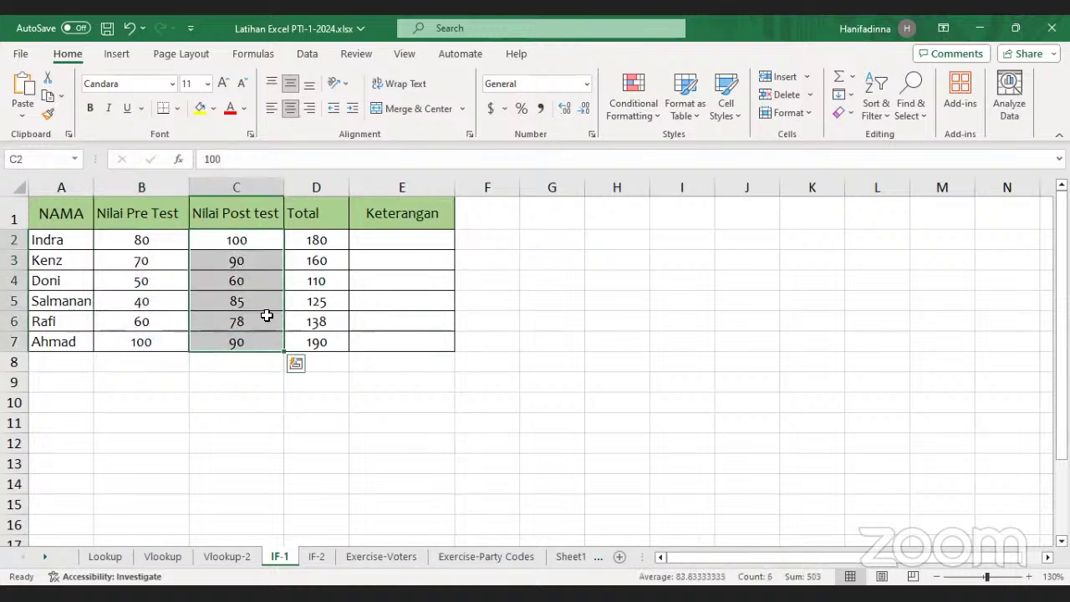
pyautogui.click(322, 241)
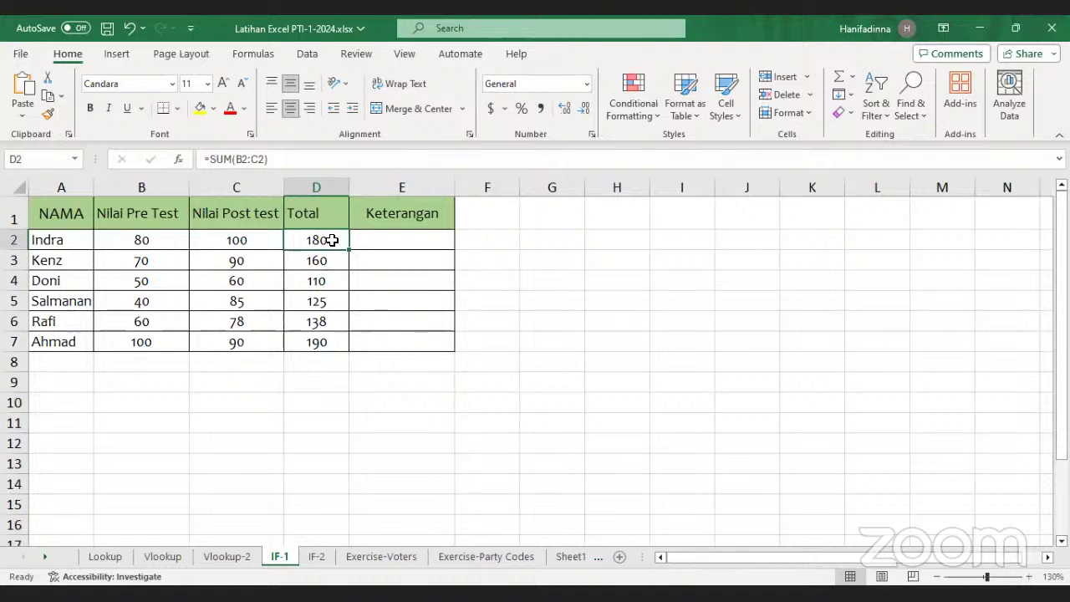
pyautogui.click(273, 159)
pyautogui.moveTo(273, 159); pyautogui.dragTo(204, 159)
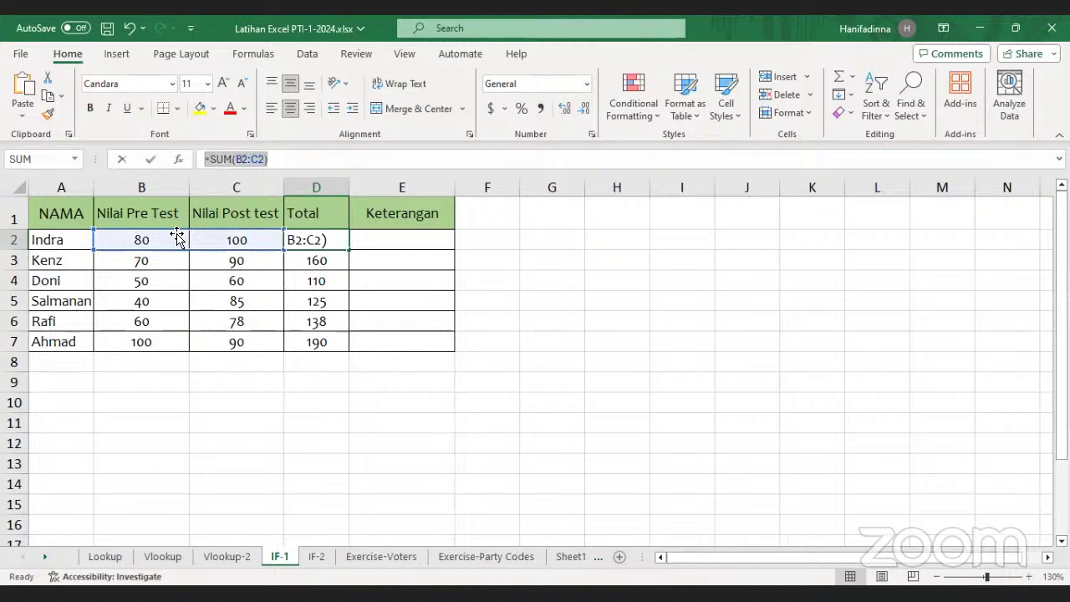
pyautogui.write('=')
pyautogui.click(341, 276)
pyautogui.press('Escape')
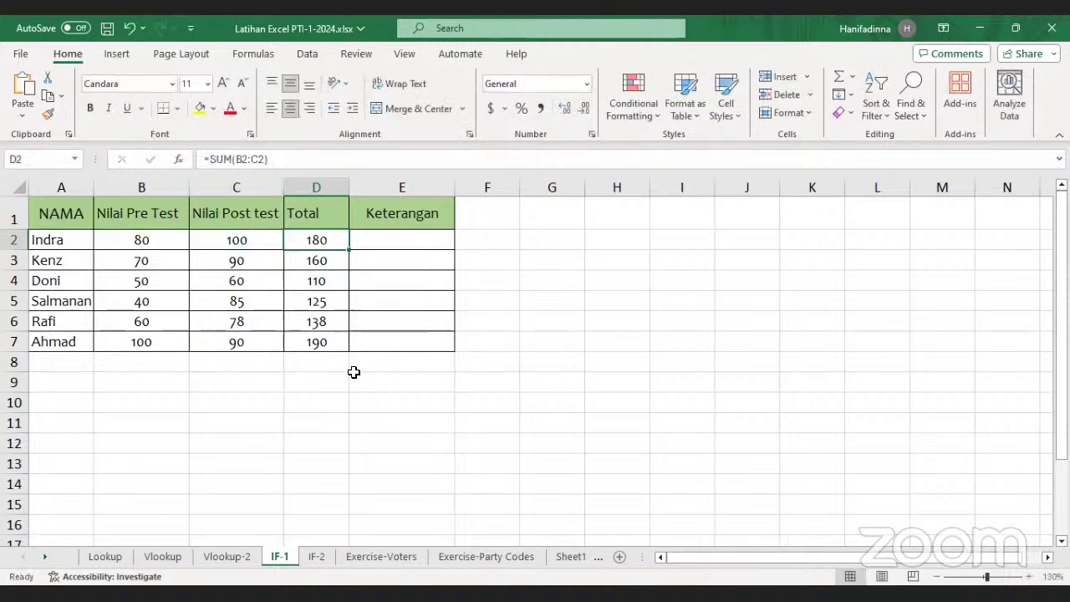
pyautogui.click(338, 399)
# Point out the empty Keterangan cell E2 and the student in A2 whose row it belongs to
pyautogui.click(411, 238)
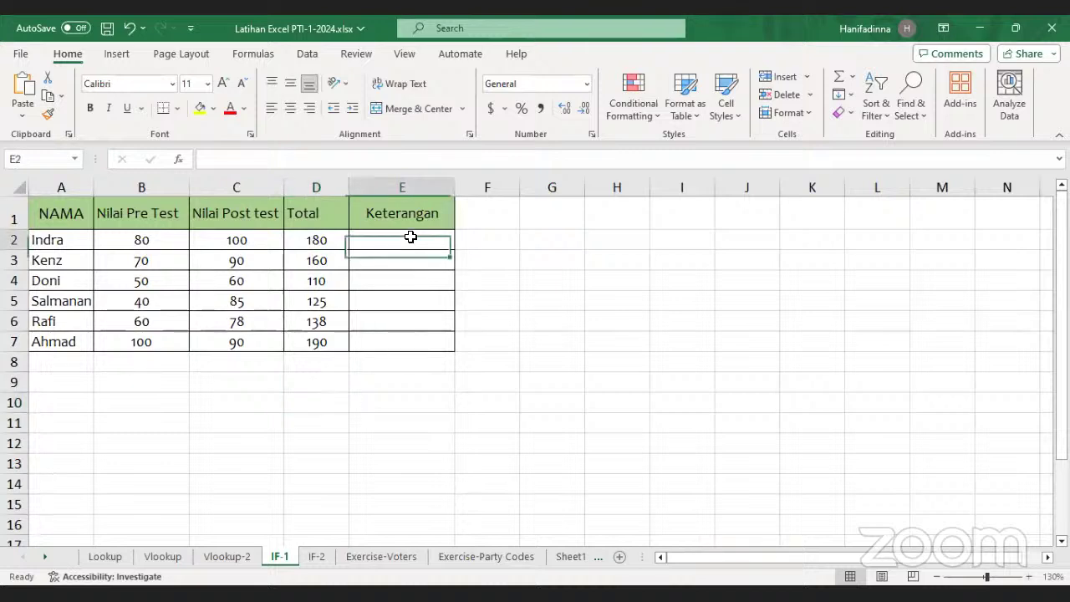
pyautogui.click(64, 241)
pyautogui.click(431, 242)
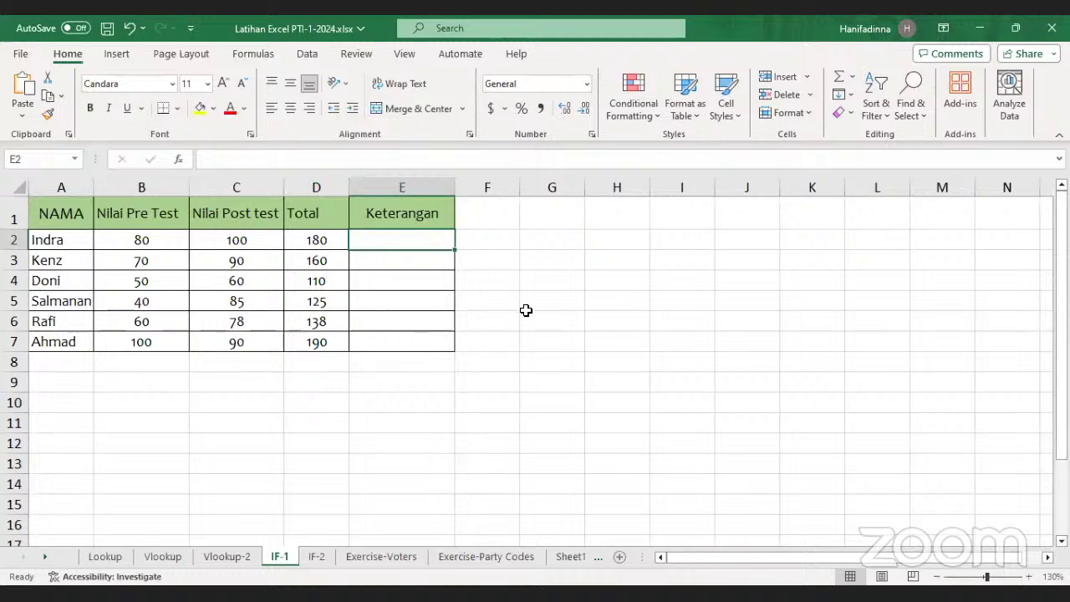
# Enter the passing rule "Nilai mahasiswa >130 -->LULUS" in cell B10 below the table
pyautogui.click(115, 400)
pyautogui.write('nILA')
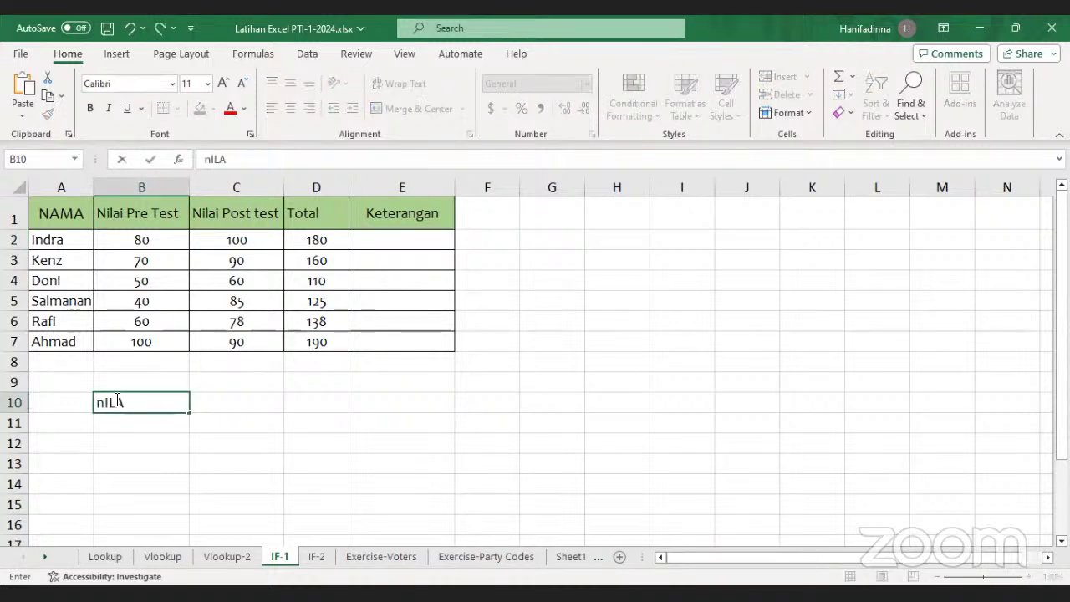
pyautogui.write('I mahasiswa >')
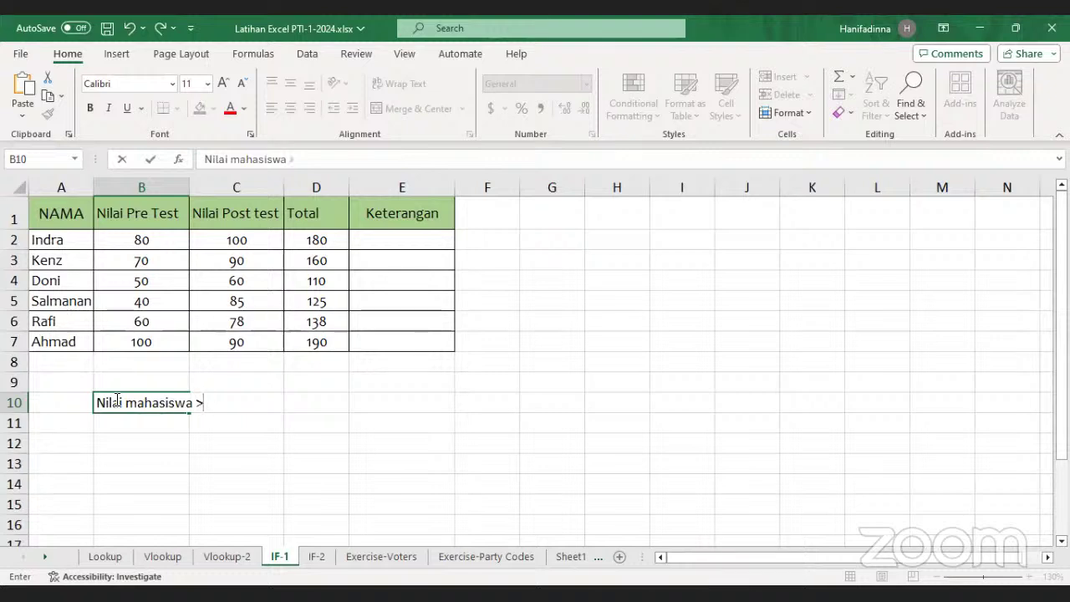
pyautogui.write('130 -->LULUS')
pyautogui.press('Return')
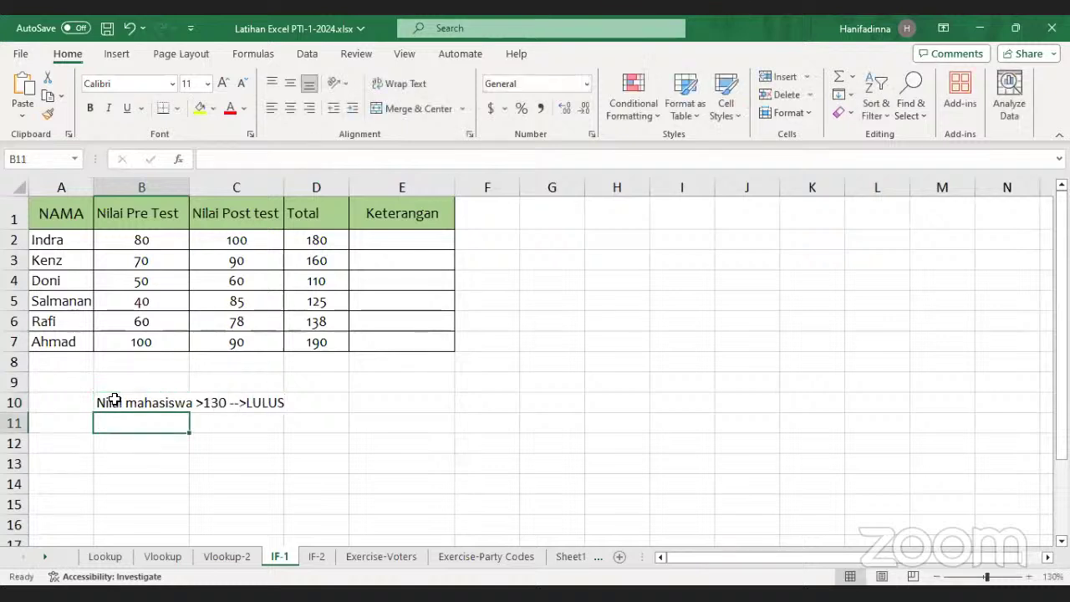
# Enter the failing rule "Nilai mahasiswa <130-->GAGAL" in cell B11, directly under the passing rule
pyautogui.click(114, 399)
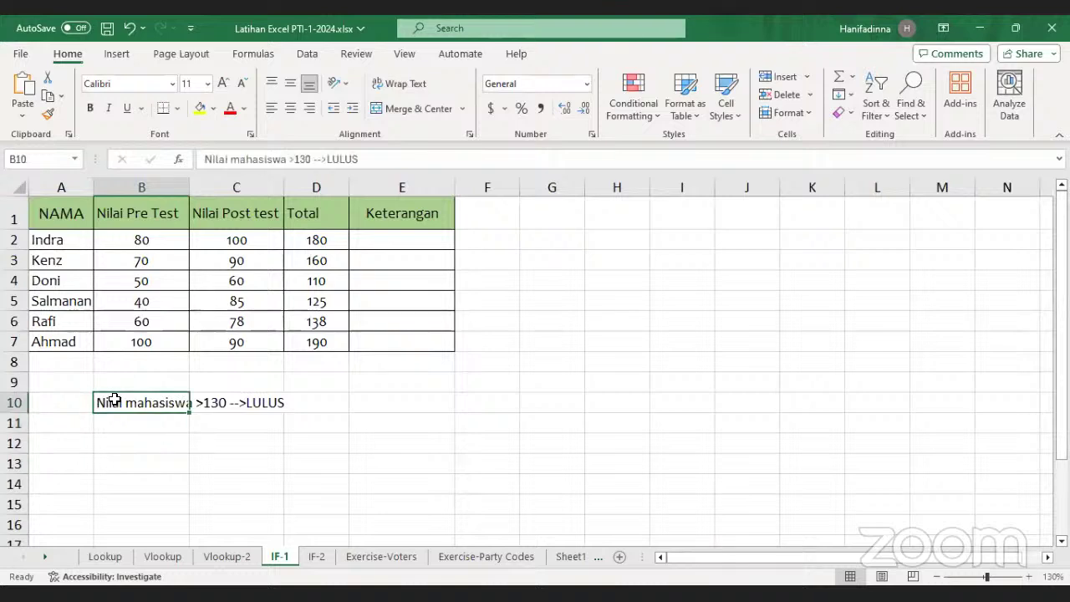
pyautogui.press('Down')
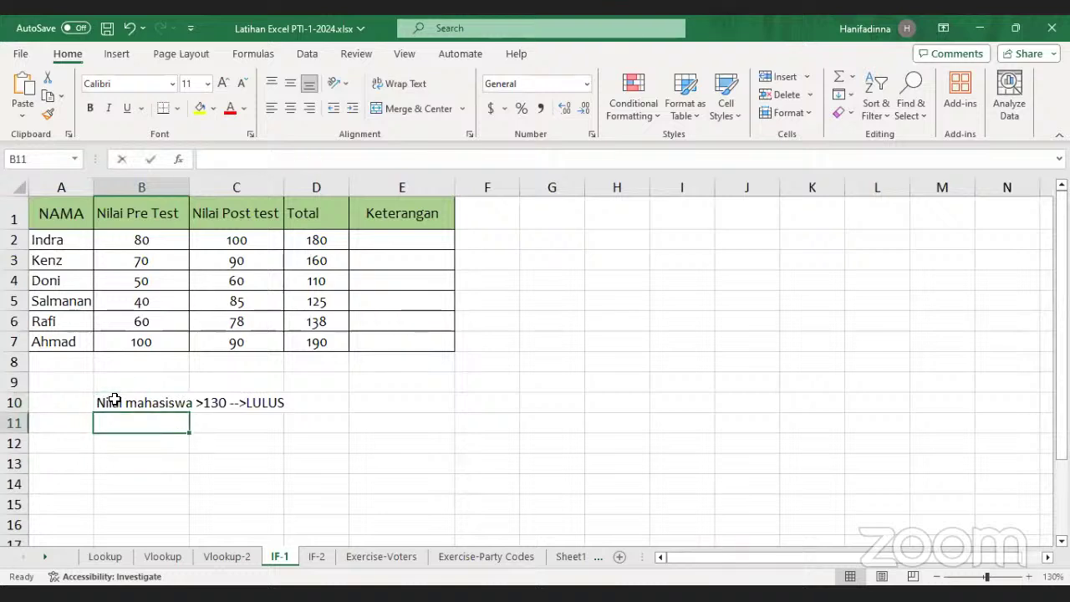
pyautogui.write('Milai')
pyautogui.press('BackSpace')
pyautogui.press('BackSpace')
pyautogui.press('BackSpace')
pyautogui.press('BackSpace')
pyautogui.press('BackSpace')
pyautogui.press('BackSpace')
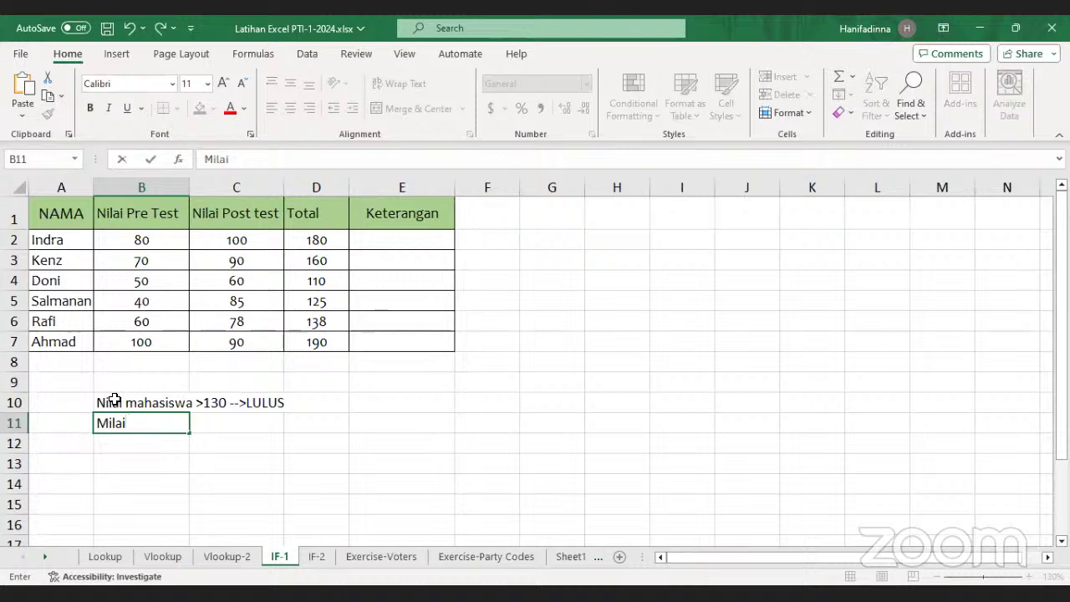
pyautogui.write('Nilai mahas')
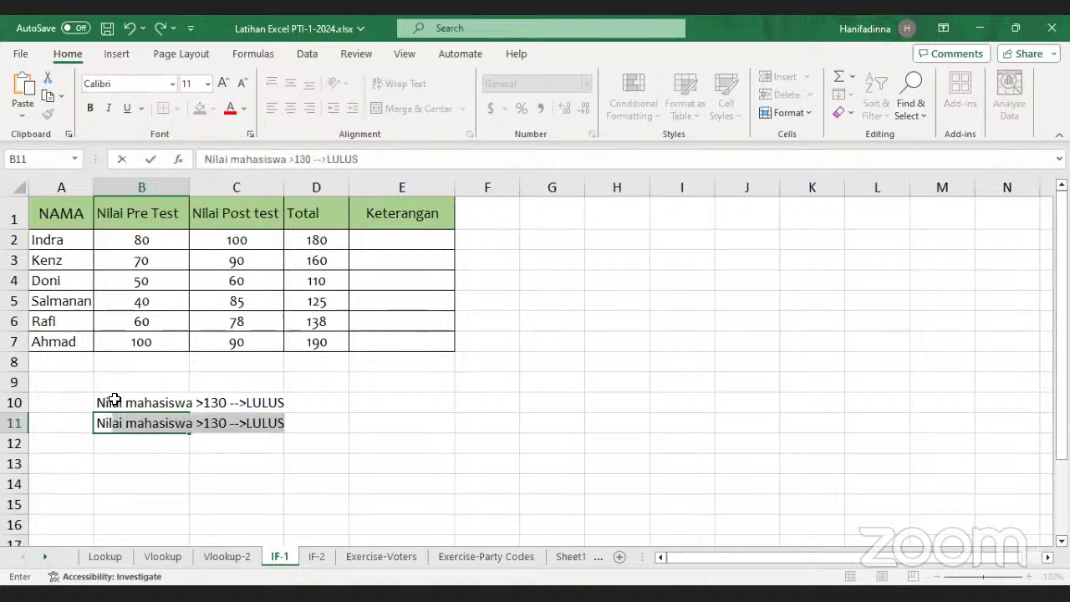
pyautogui.write('iswa ')
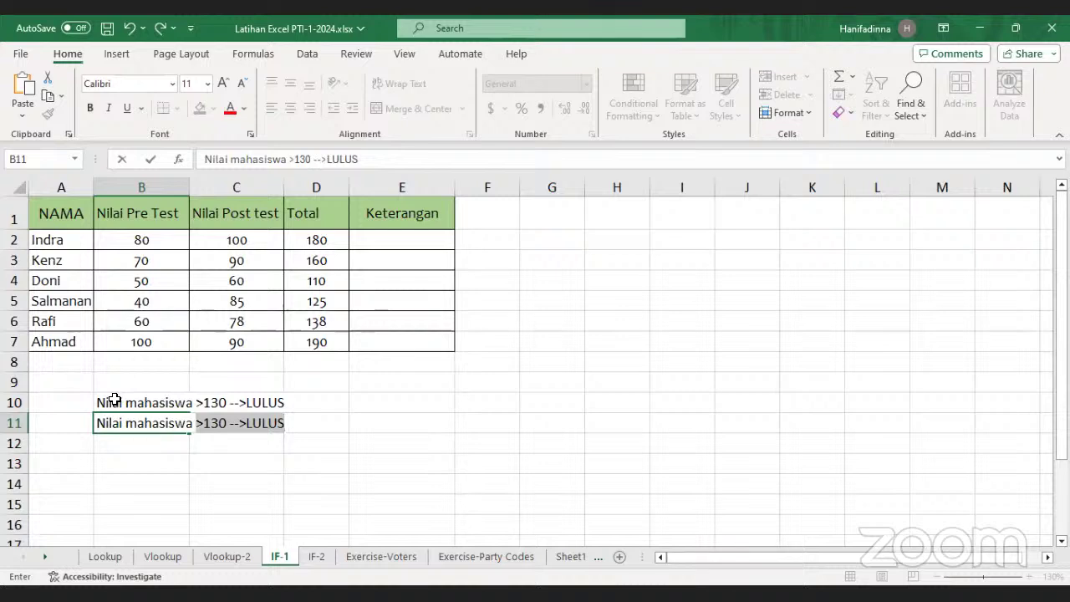
pyautogui.write('<')
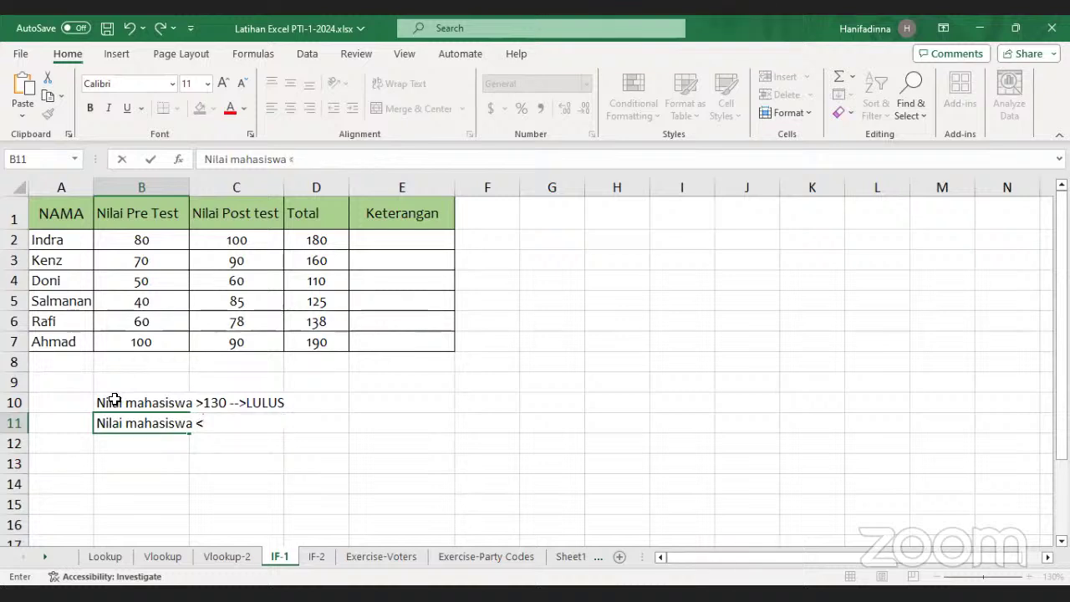
pyautogui.write('130-->gag')
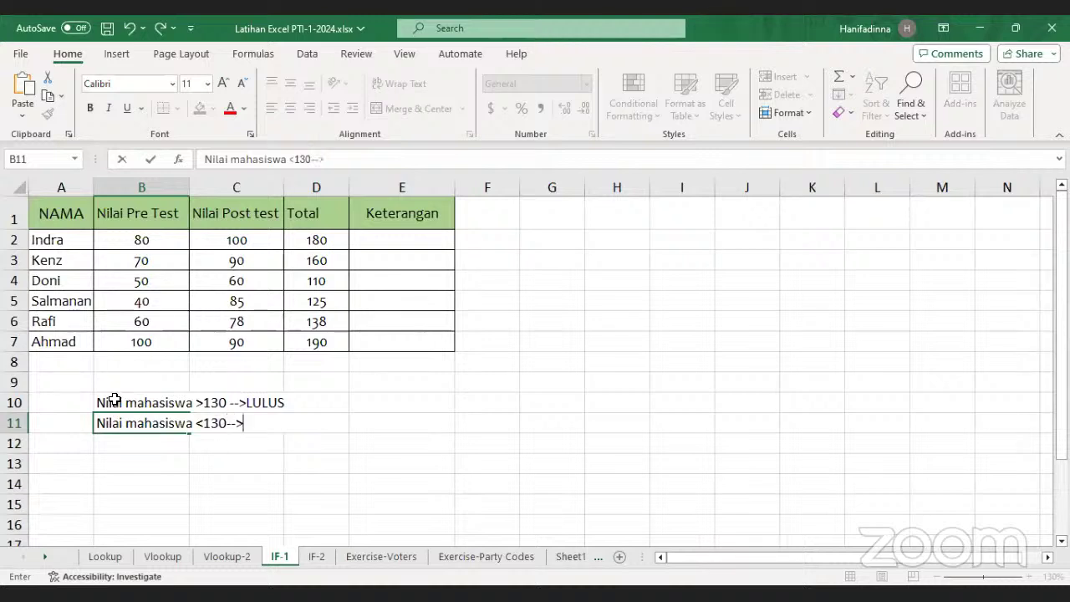
pyautogui.press('BackSpace')
pyautogui.press('BackSpace')
pyautogui.press('BackSpace')
pyautogui.write('GAGAL')
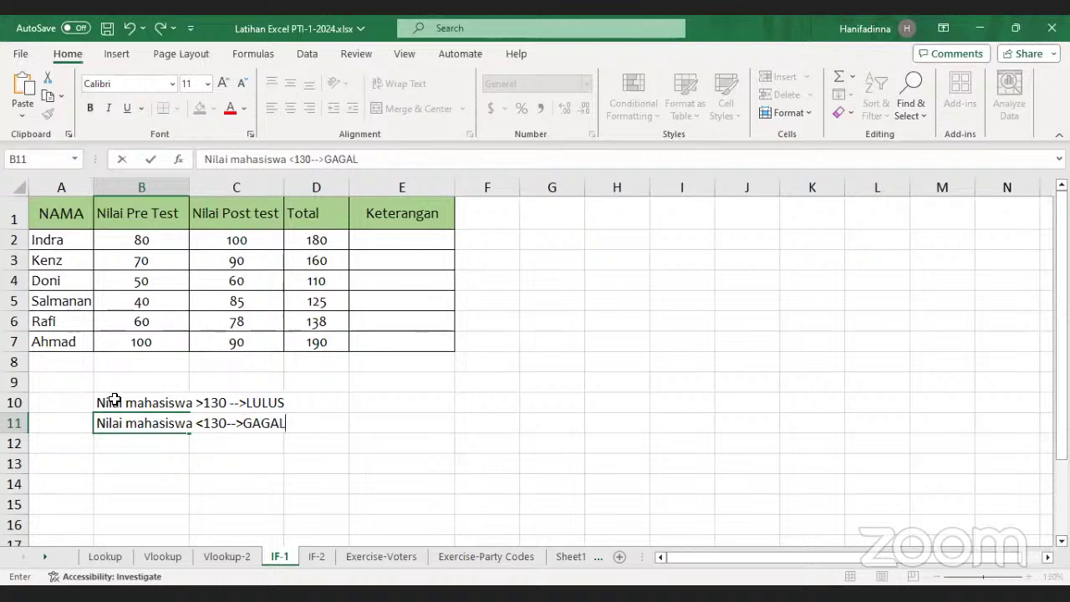
pyautogui.click(143, 478)
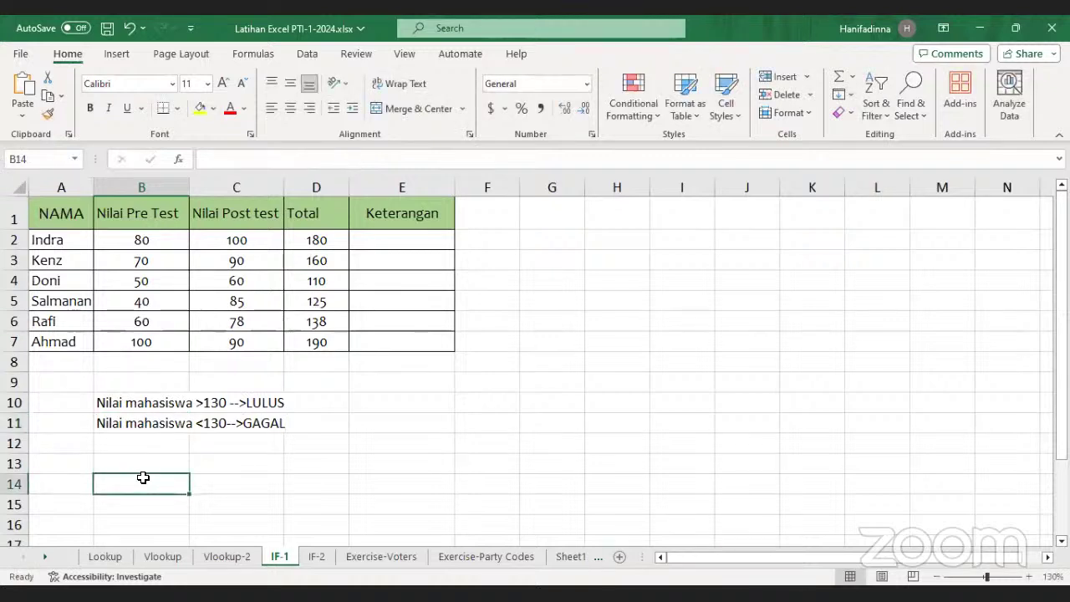
# Start an IF formula in Keterangan cell E2 with the logical test D2>130
pyautogui.click(390, 242)
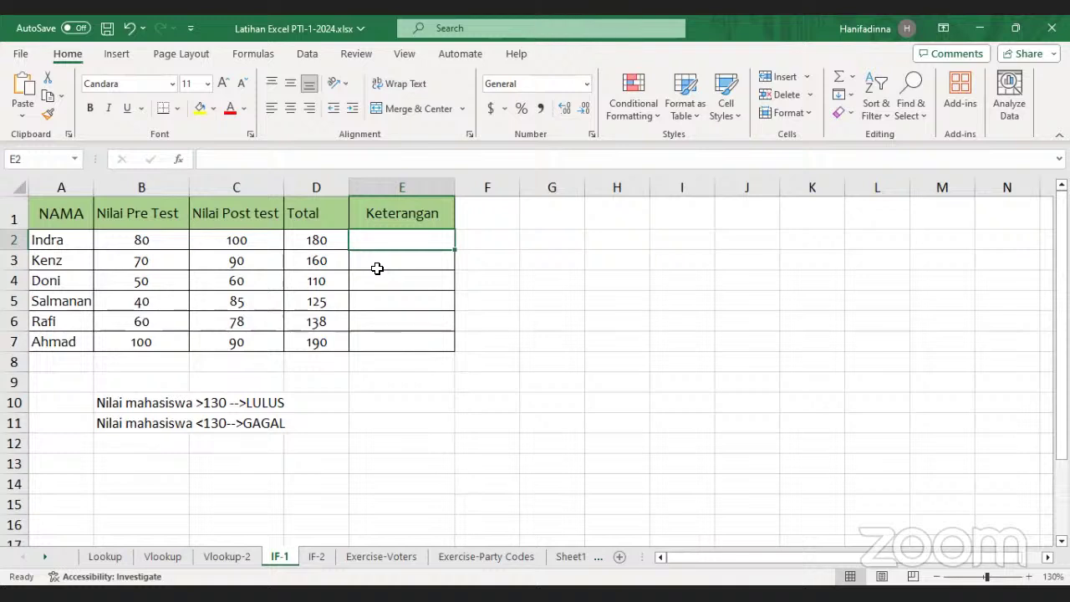
pyautogui.write('=')
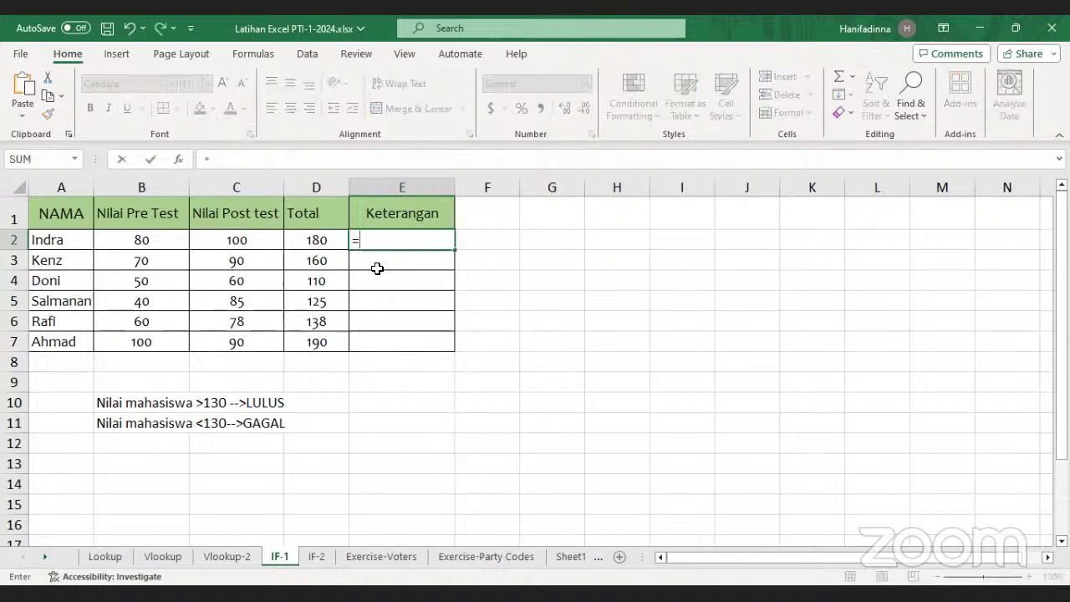
pyautogui.write('IF')
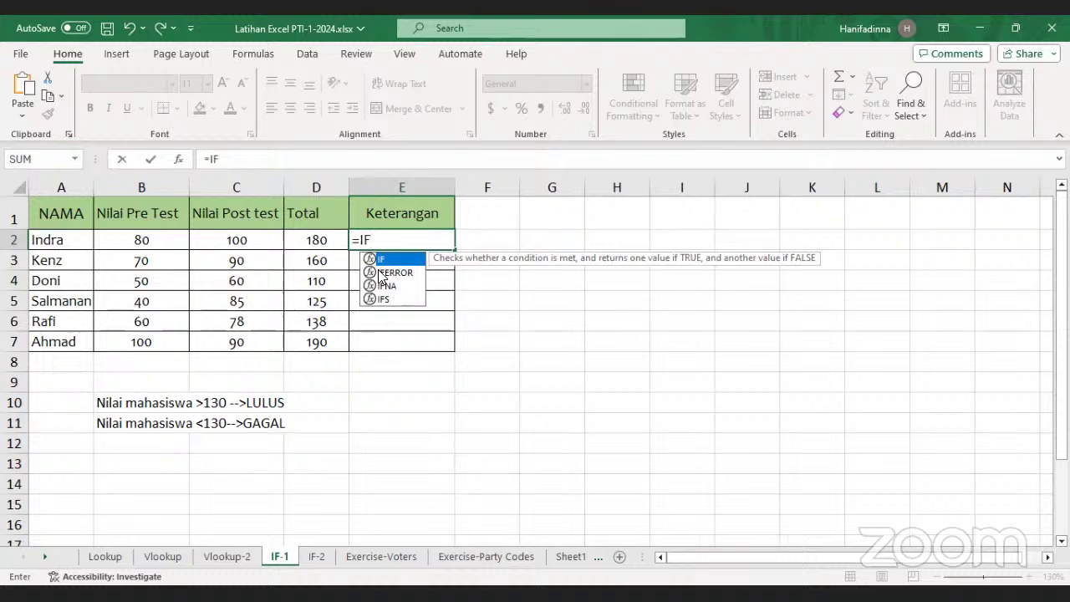
pyautogui.doubleClick(378, 265)
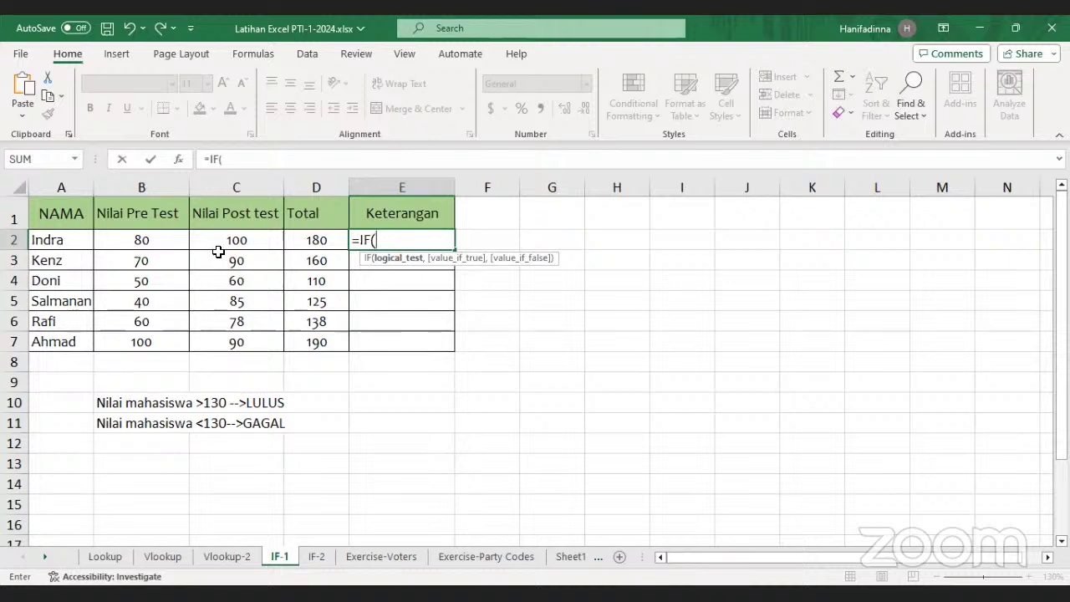
pyautogui.click(320, 240)
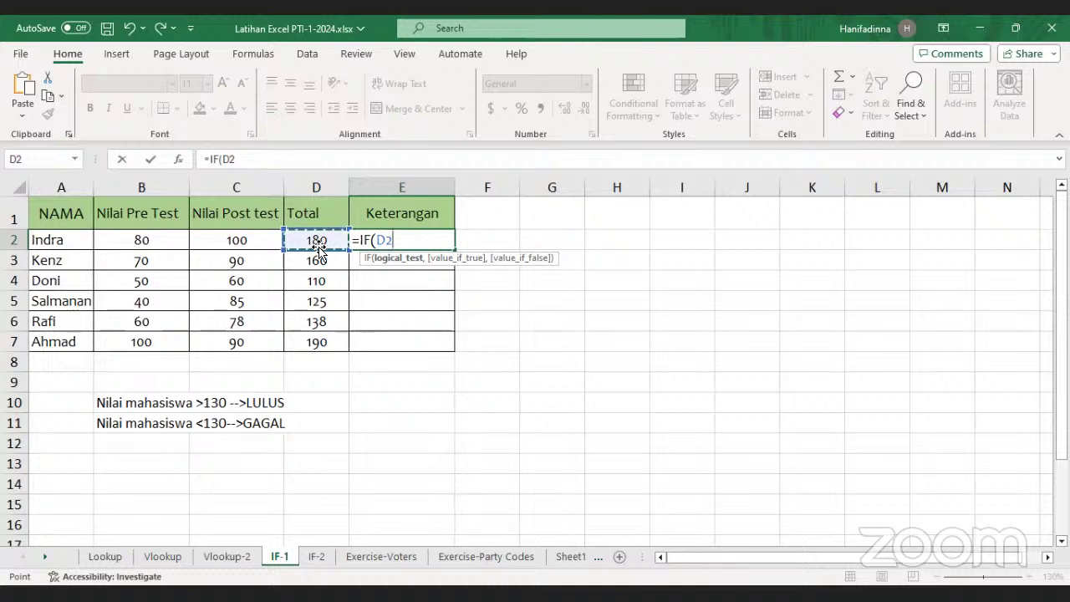
pyautogui.write('>130')
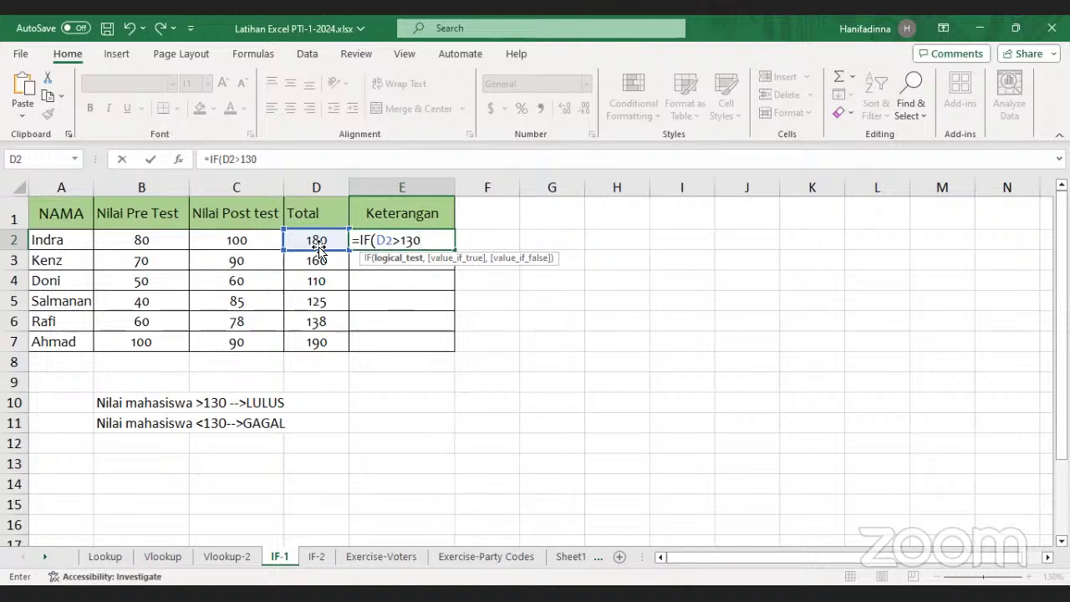
pyautogui.write(',')
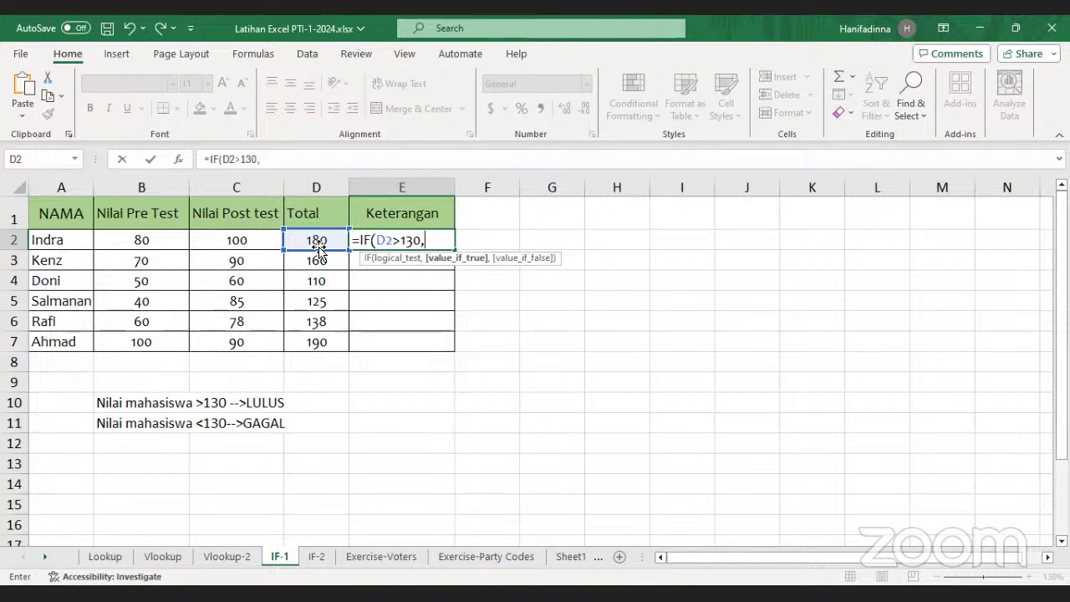
# Complete the E2 formula with "LULUS" as the value if true and "GAGAL" as the value if false
pyautogui.write('"lulu')
pyautogui.press('BackSpace')
pyautogui.press('BackSpace')
pyautogui.press('BackSpace')
pyautogui.press('BackSpace')
pyautogui.write('LULUS"')
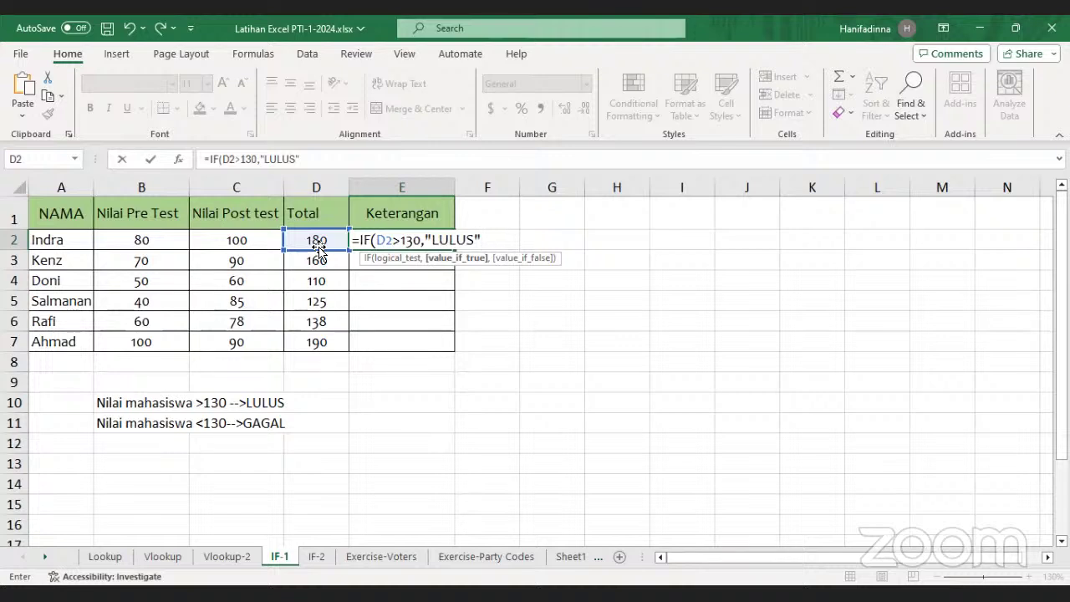
pyautogui.write(',"')
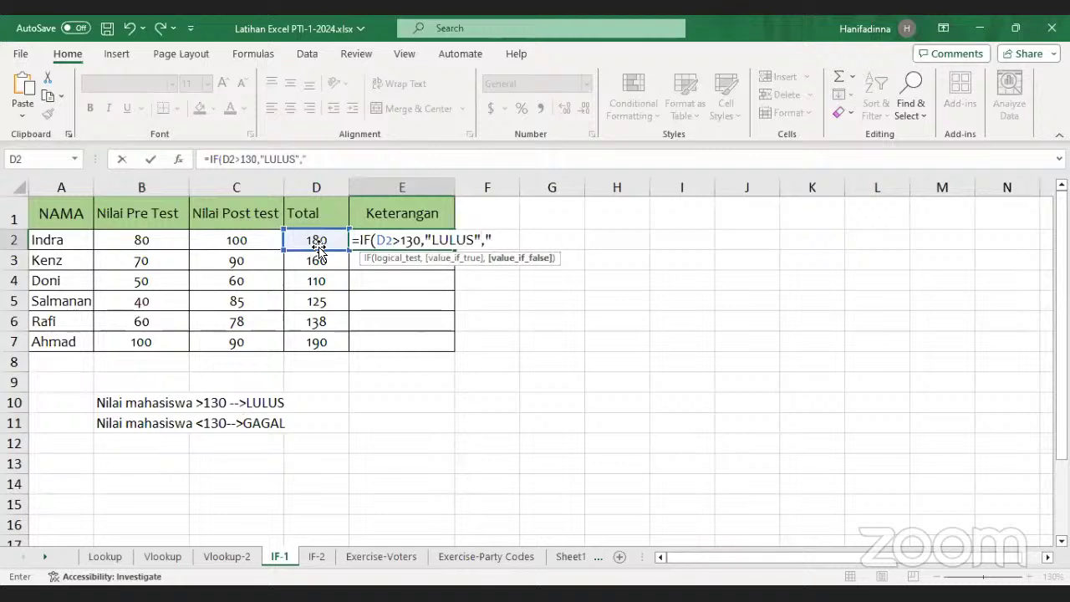
pyautogui.write('GAGAL')
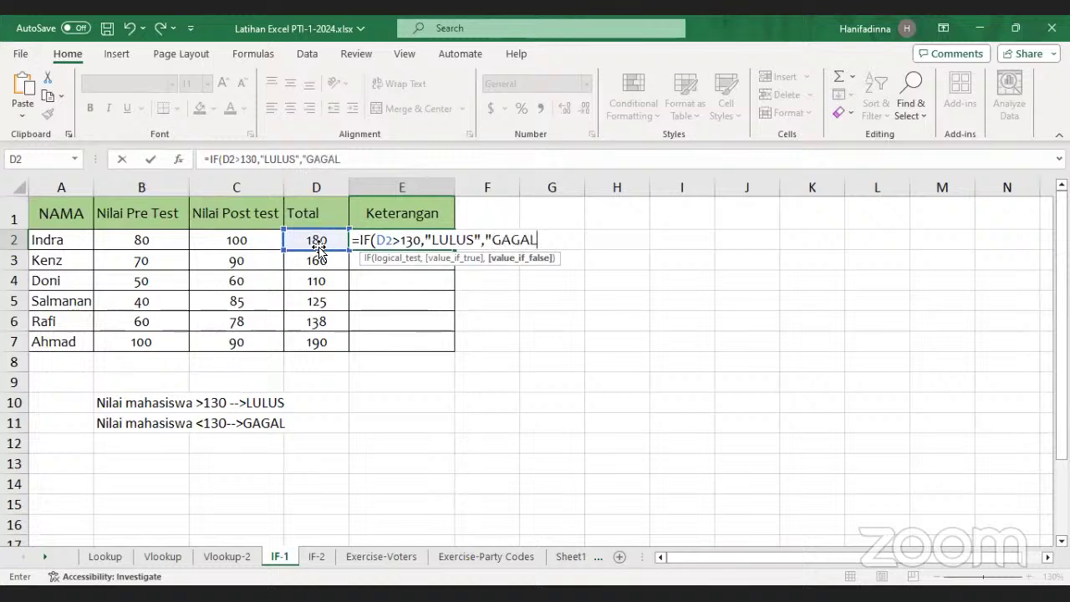
pyautogui.write('")')
pyautogui.press('Return')
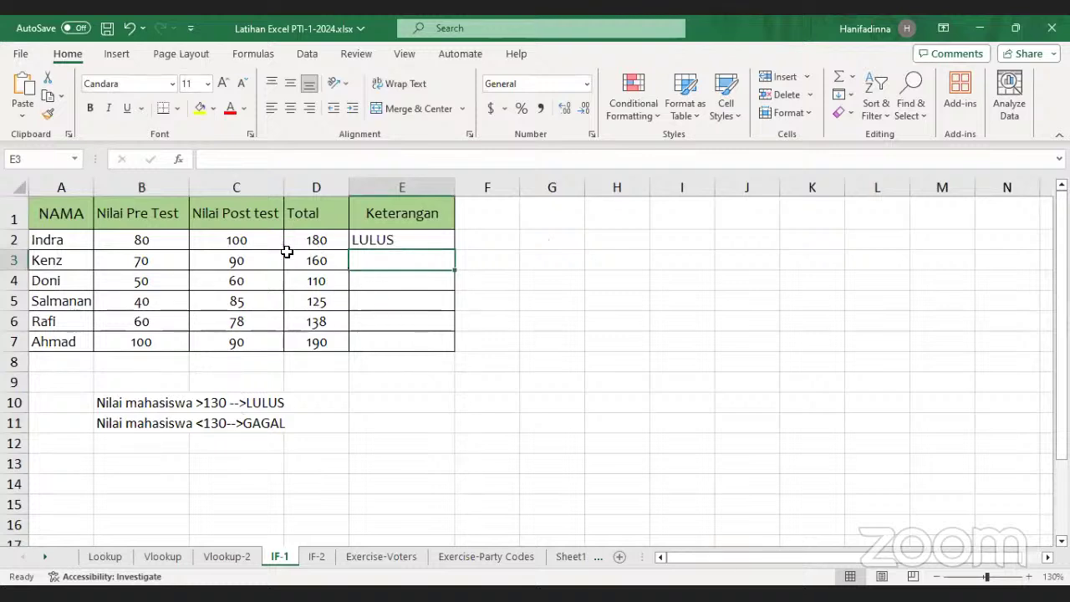
# Check the Total in D2 against the passing rule and fill the IF formula from E2 down to E7
pyautogui.click(316, 241)
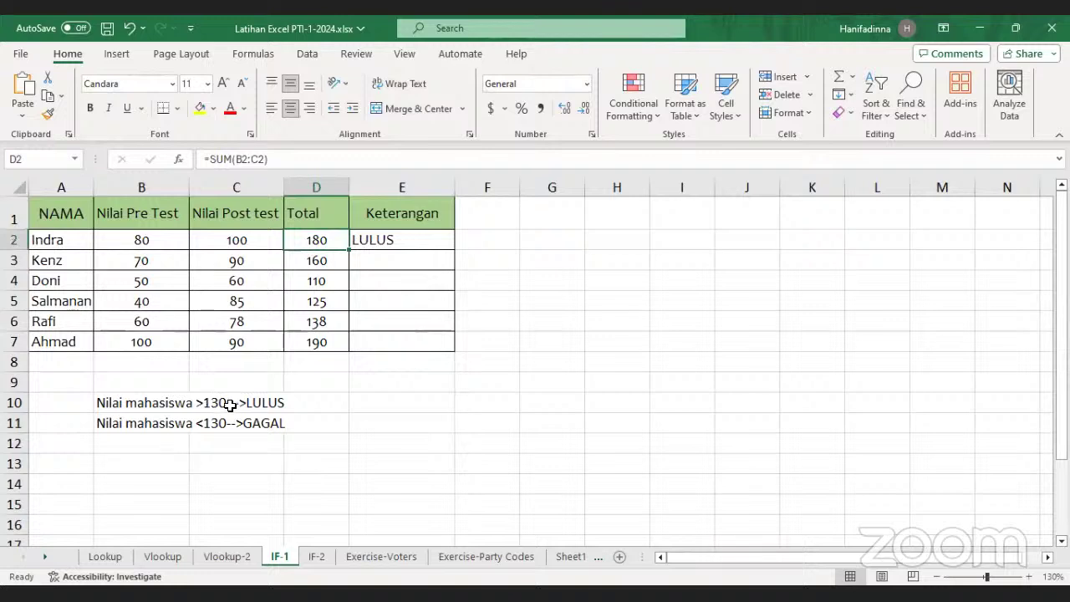
pyautogui.click(403, 240)
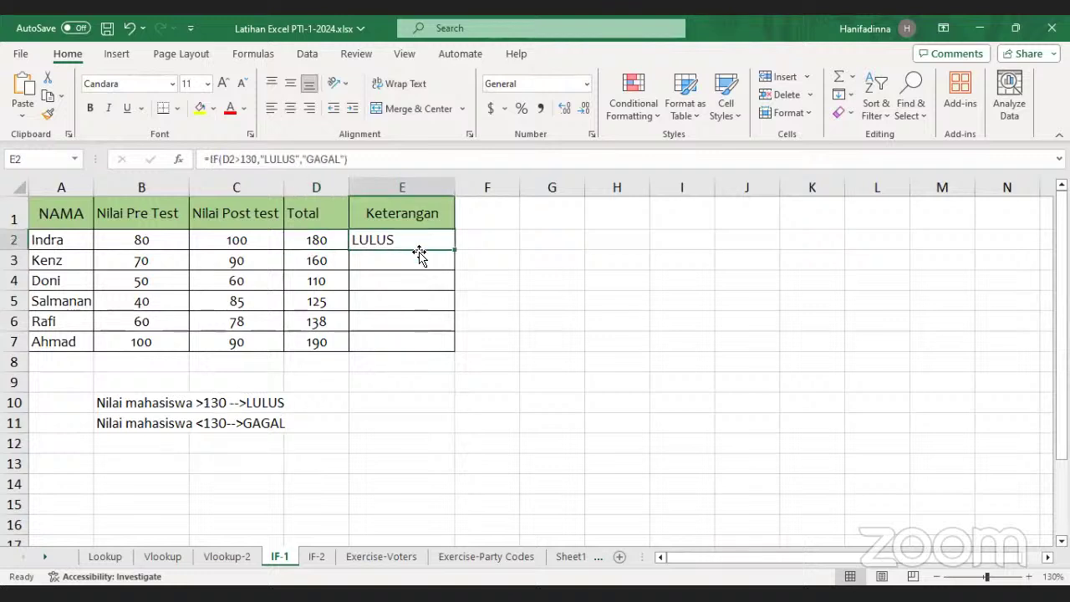
pyautogui.doubleClick(455, 253)
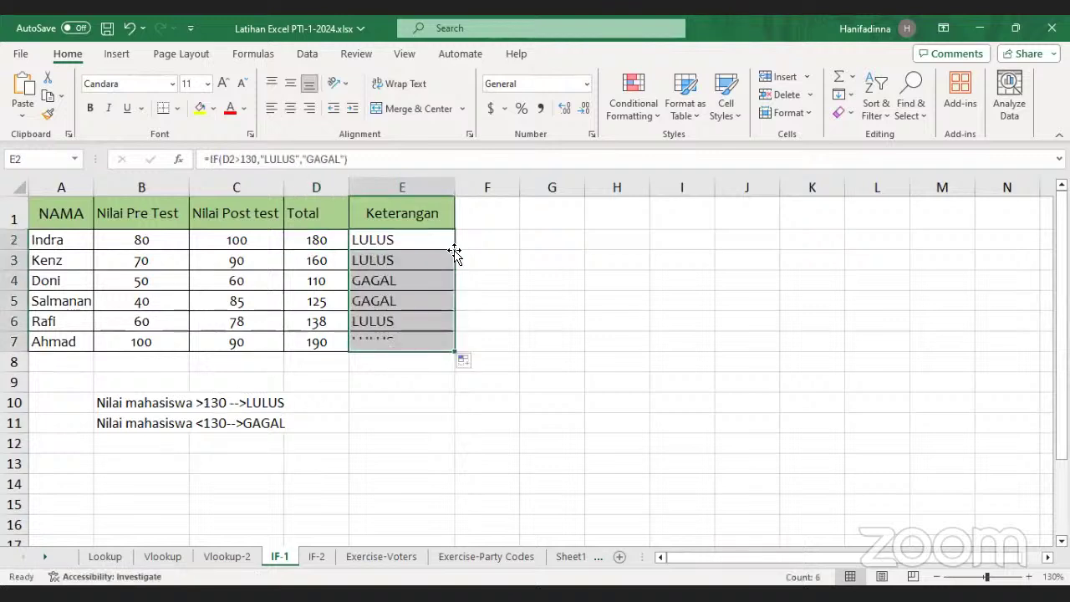
# Compare the Total values with the Keterangan results in rows 3 to 5
pyautogui.click(317, 262)
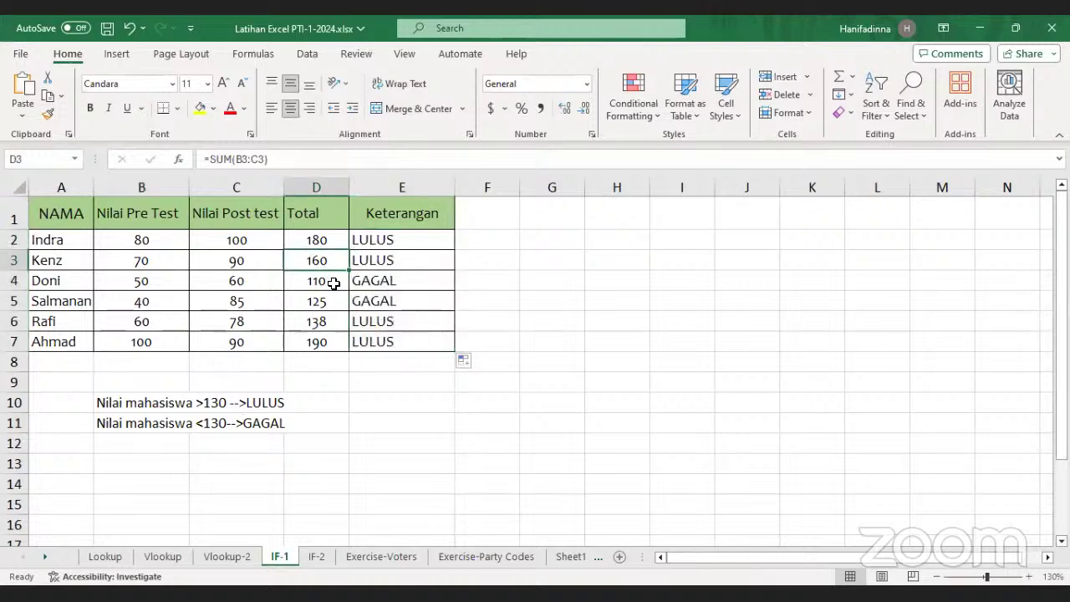
pyautogui.click(373, 285)
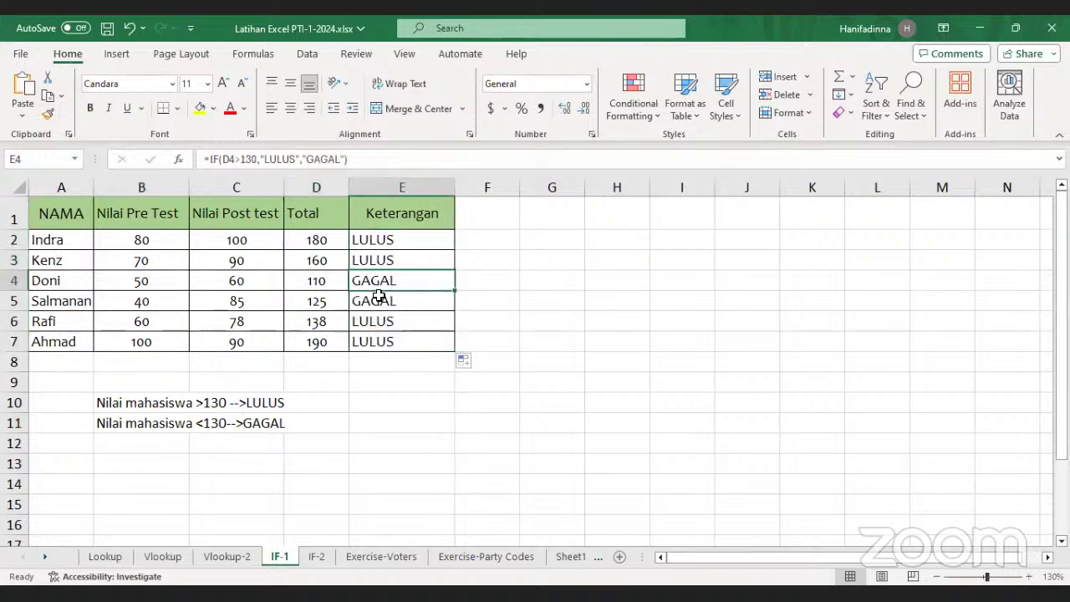
pyautogui.click(382, 304)
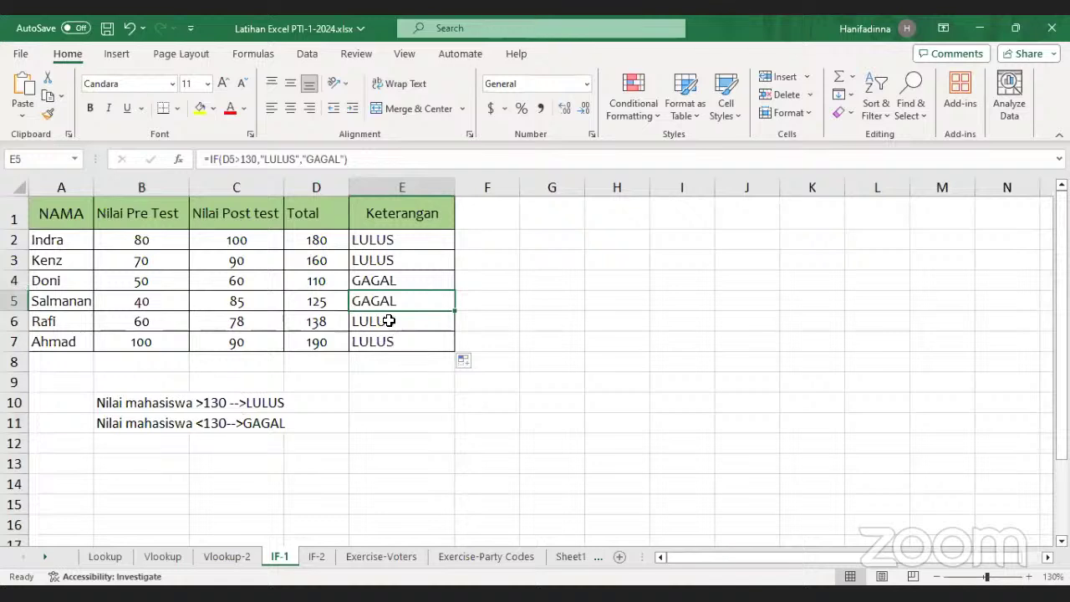
# Check the Keterangan results and their IF formulas in rows 6 and 7
pyautogui.click(403, 324)
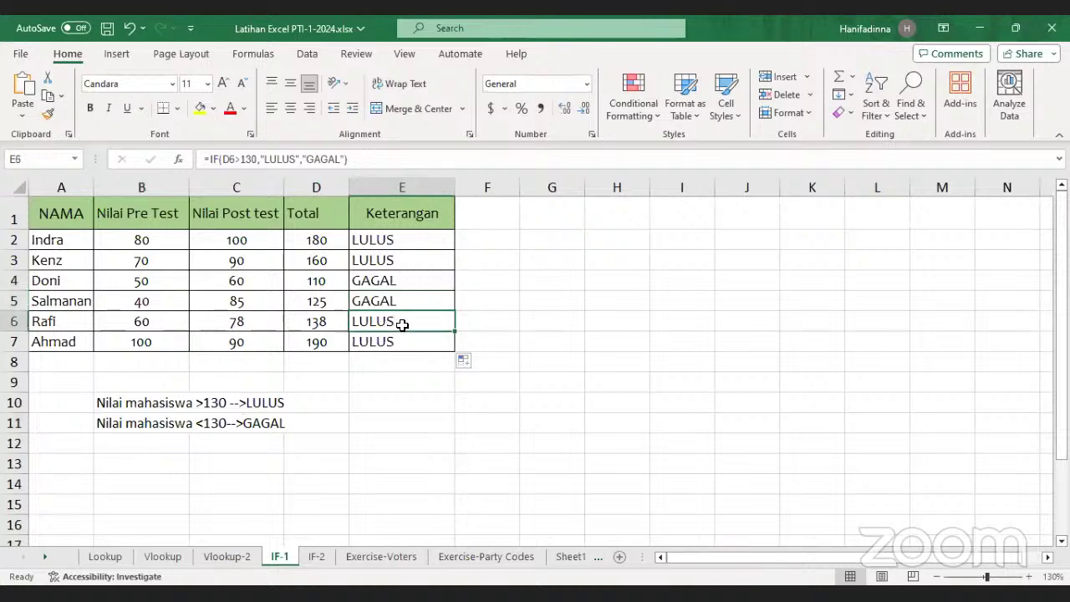
pyautogui.click(391, 343)
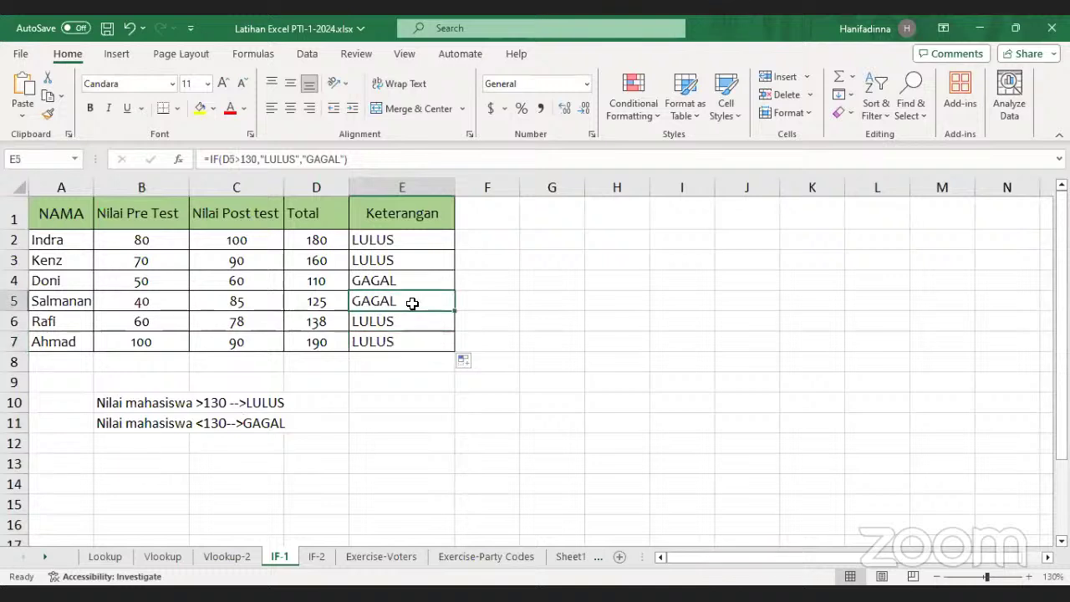
pyautogui.click(573, 337)
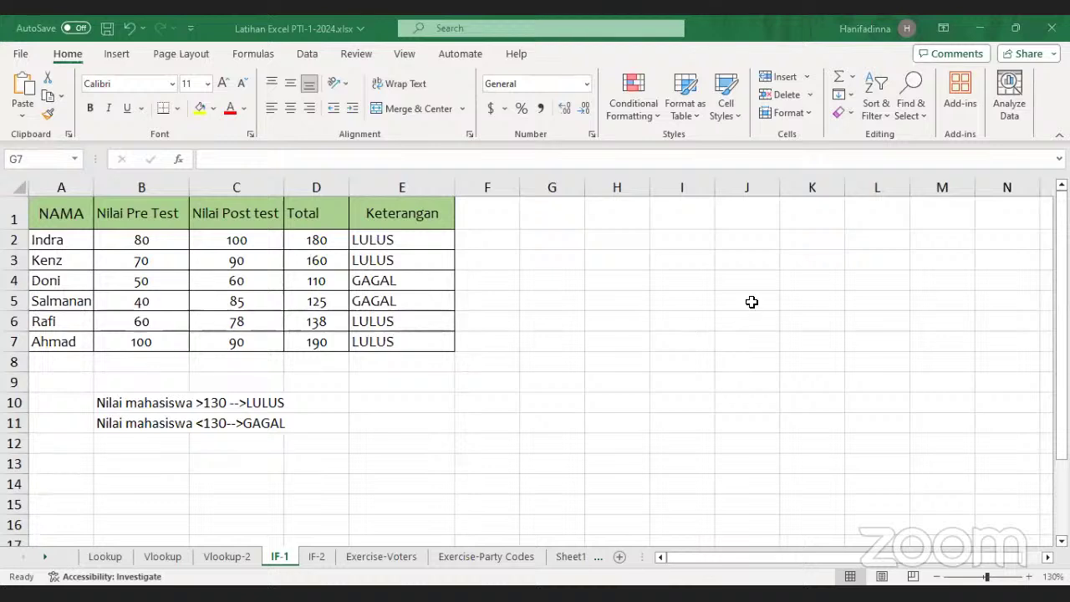
# Start an IF formula in cell F6 with the logical test D6>130
pyautogui.click(480, 329)
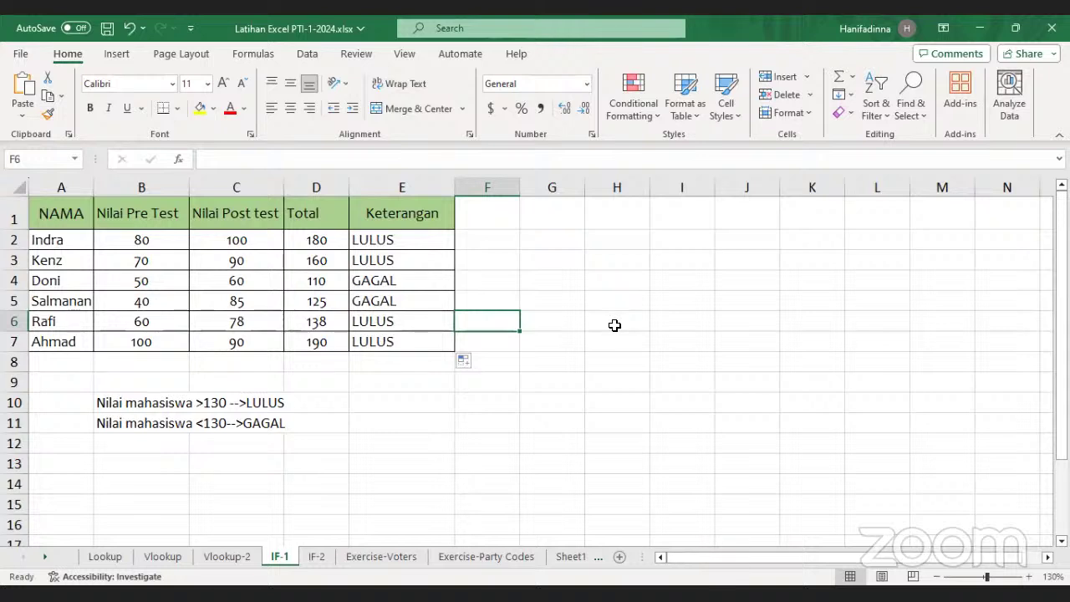
pyautogui.write('=')
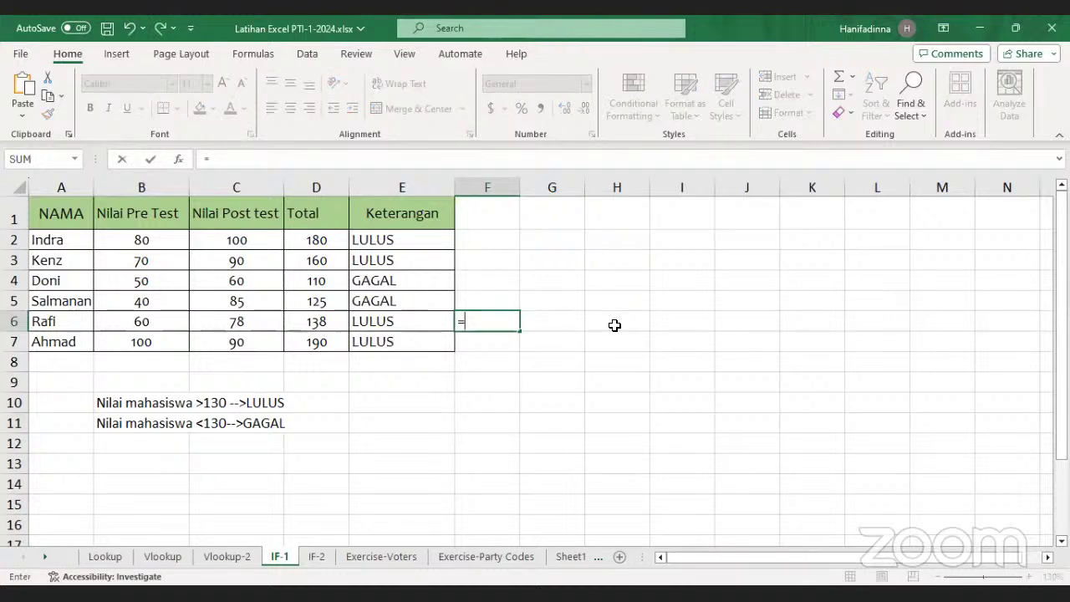
pyautogui.write('IF')
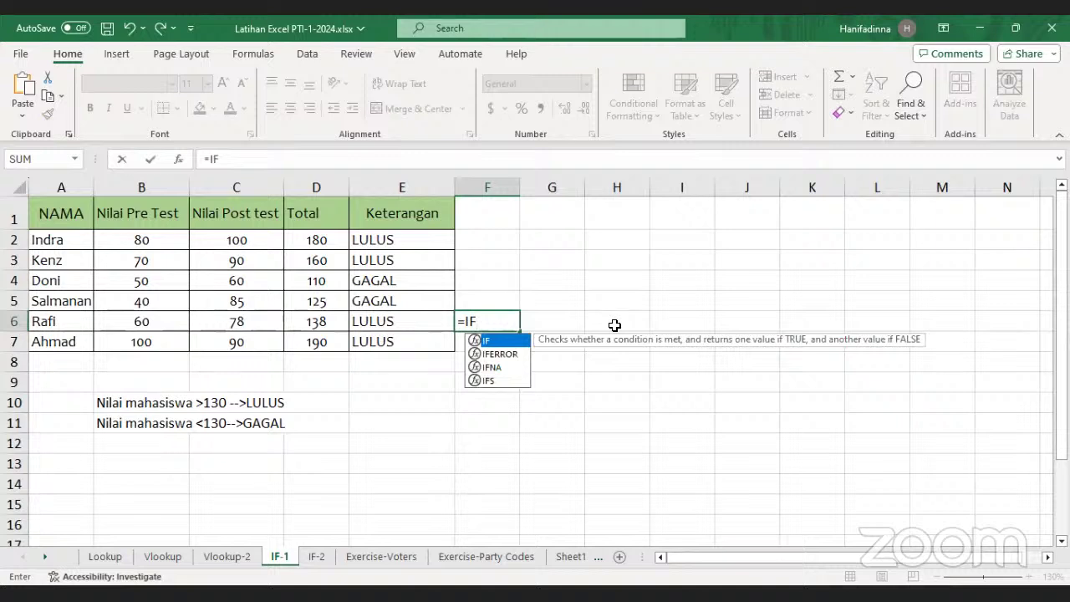
pyautogui.write('(')
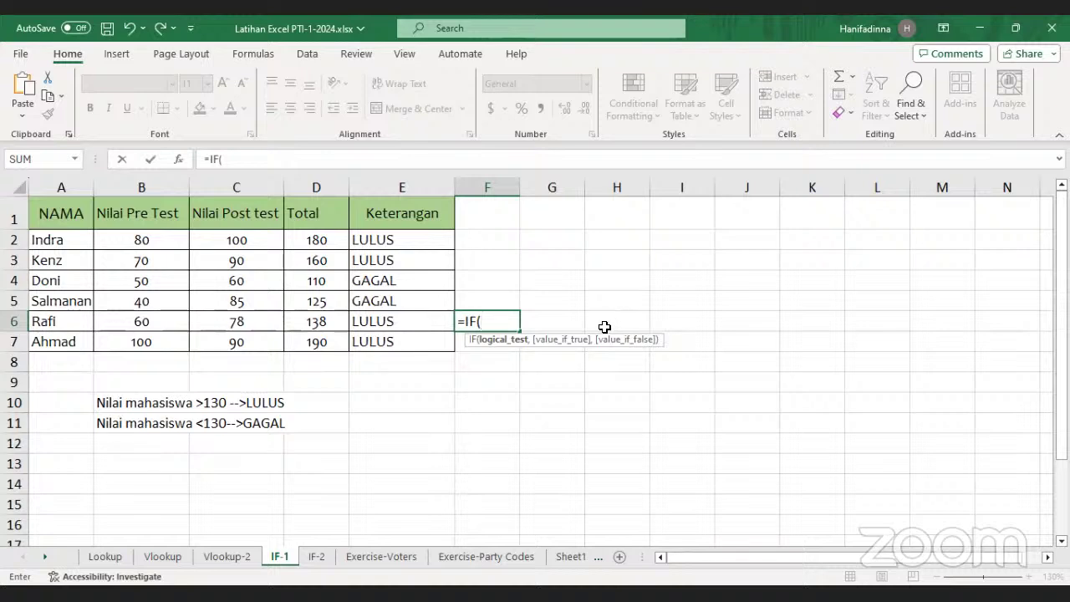
pyautogui.click(324, 322)
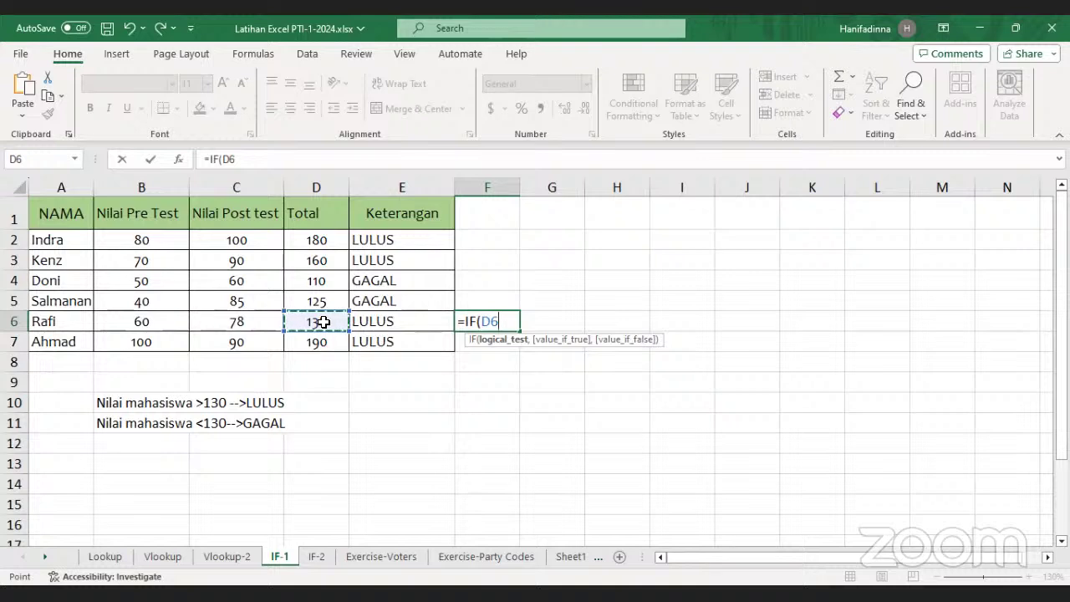
pyautogui.write('>130')
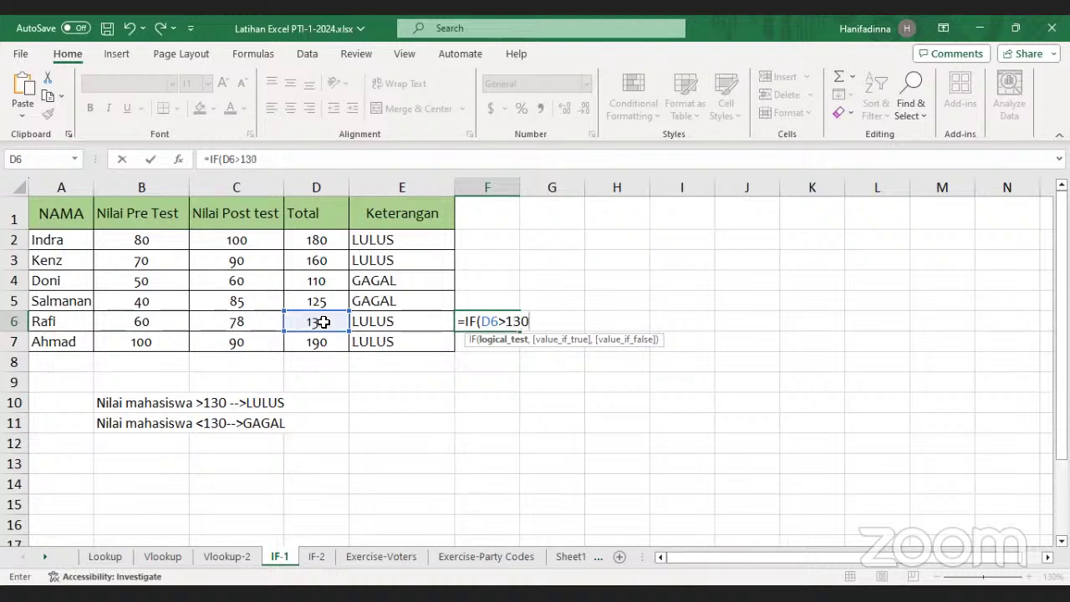
# Complete the F6 formula with "LULUS" as the value if true and "GAGAL" as the value if false
pyautogui.write(',"')
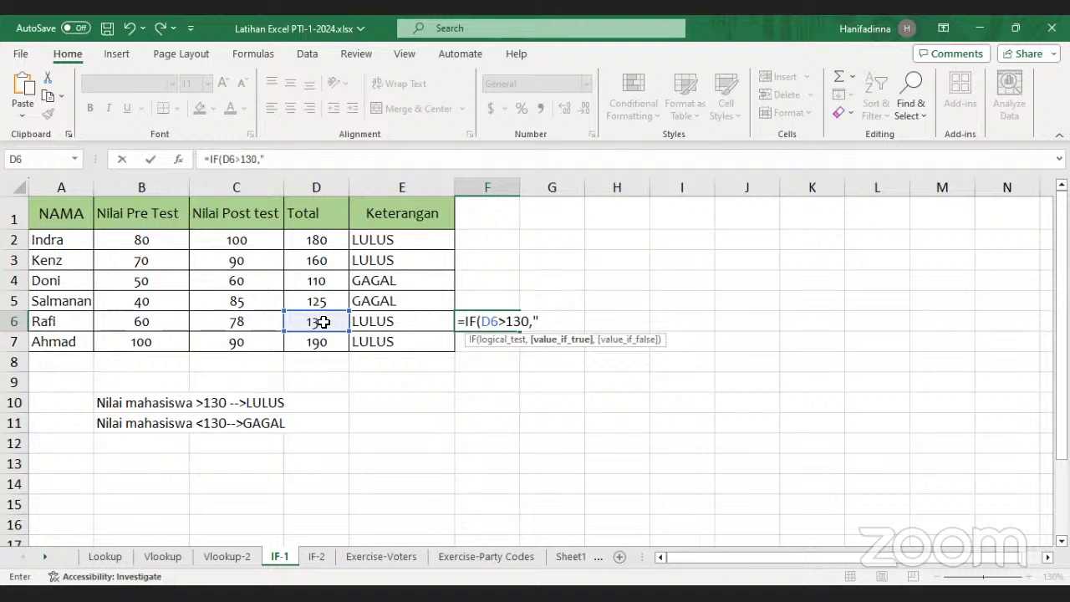
pyautogui.write('LULUS"')
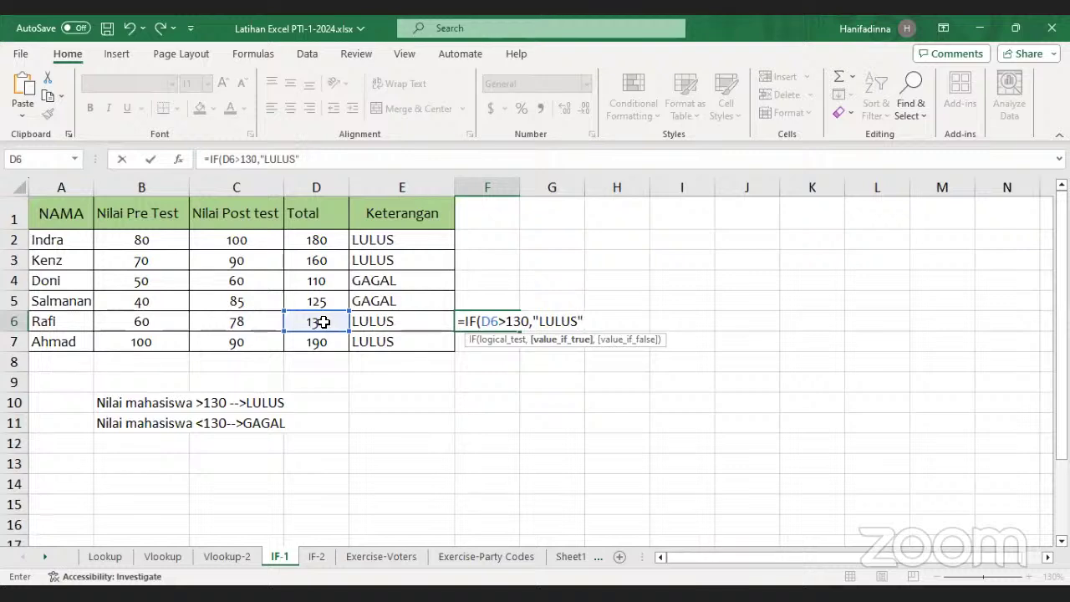
pyautogui.write(',')
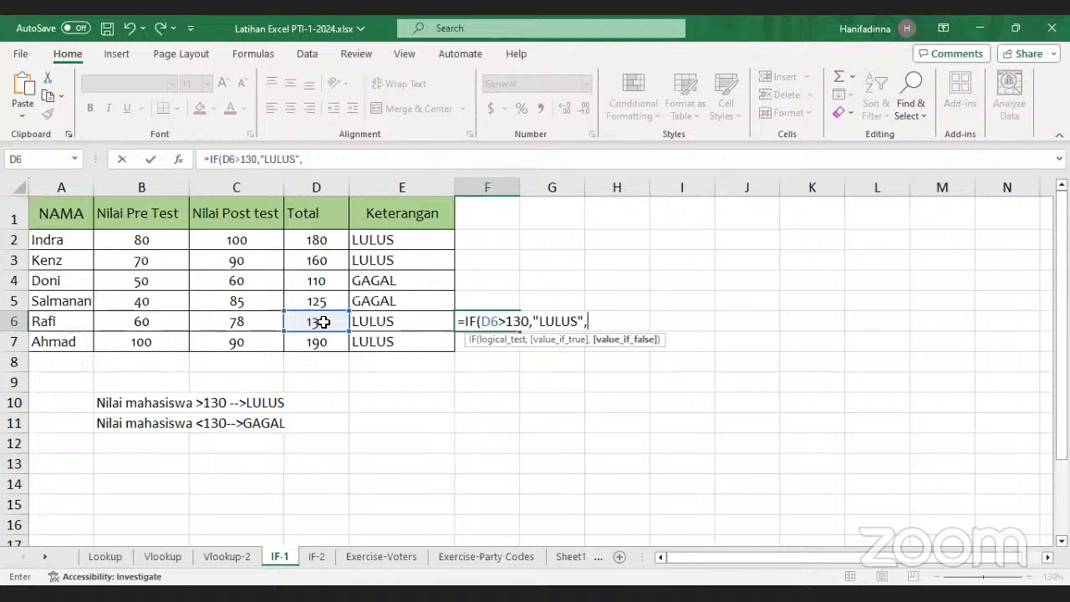
pyautogui.write('"GAGAL')
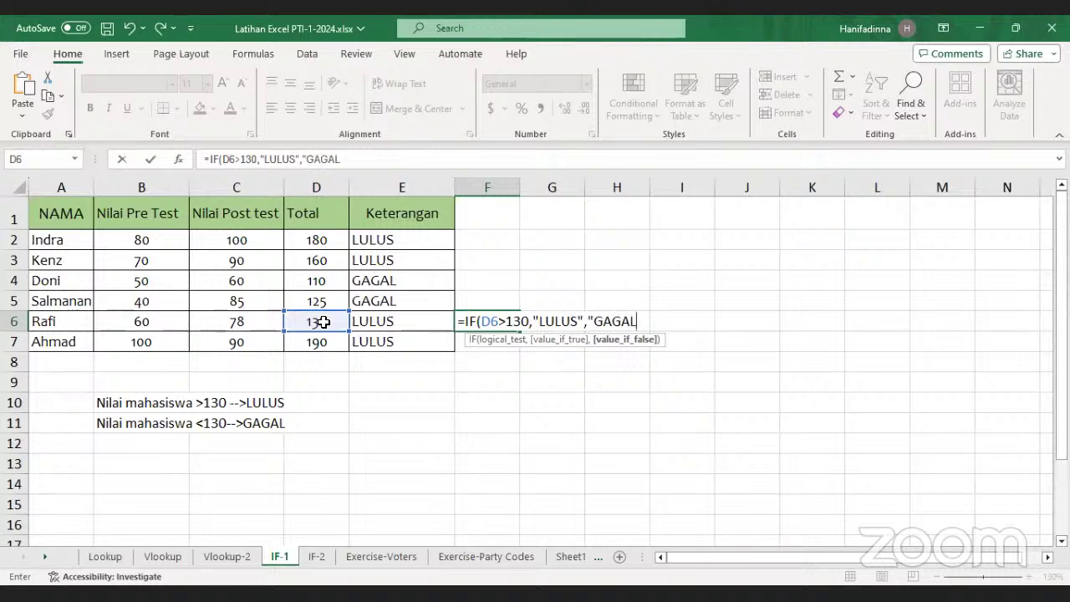
pyautogui.write('")')
pyautogui.press('Return')
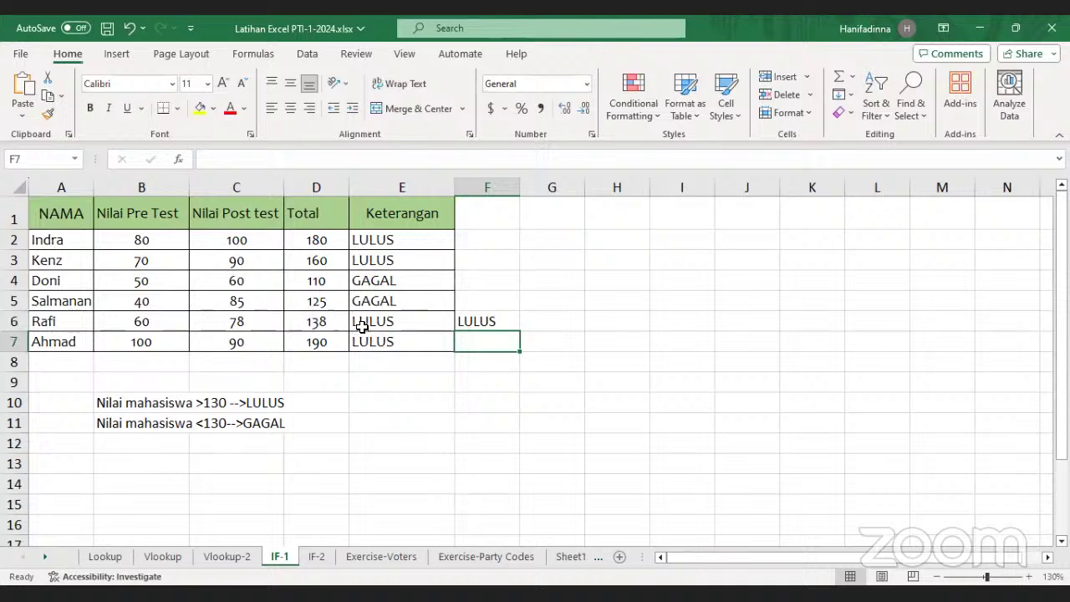
# Compare the result in F6 with Keterangan cell E6 and highlight the whole F6 formula for review
pyautogui.click(357, 322)
pyautogui.click(492, 327)
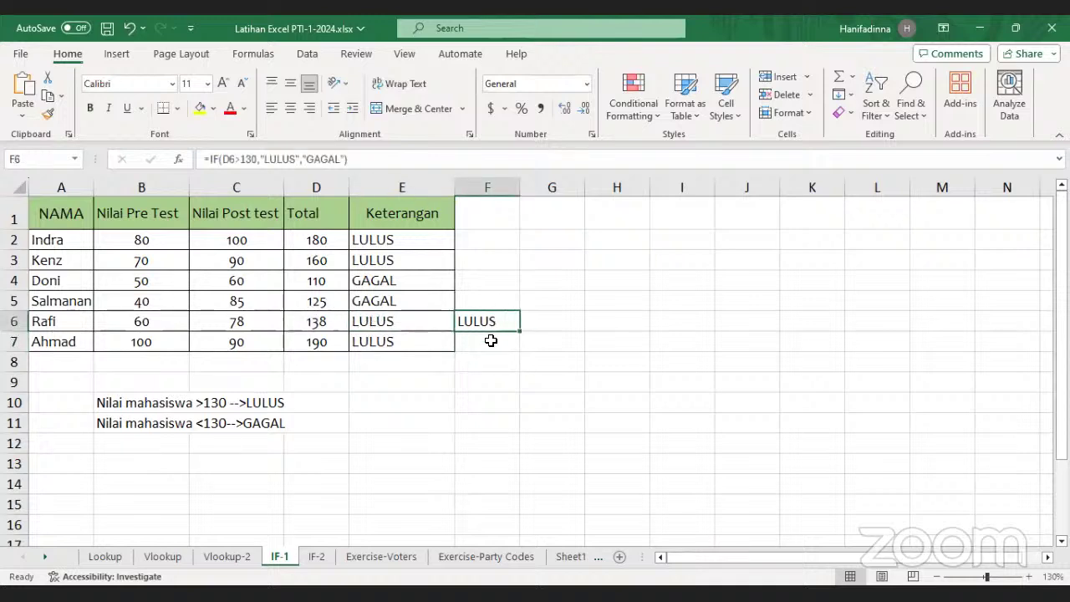
pyautogui.click(438, 425)
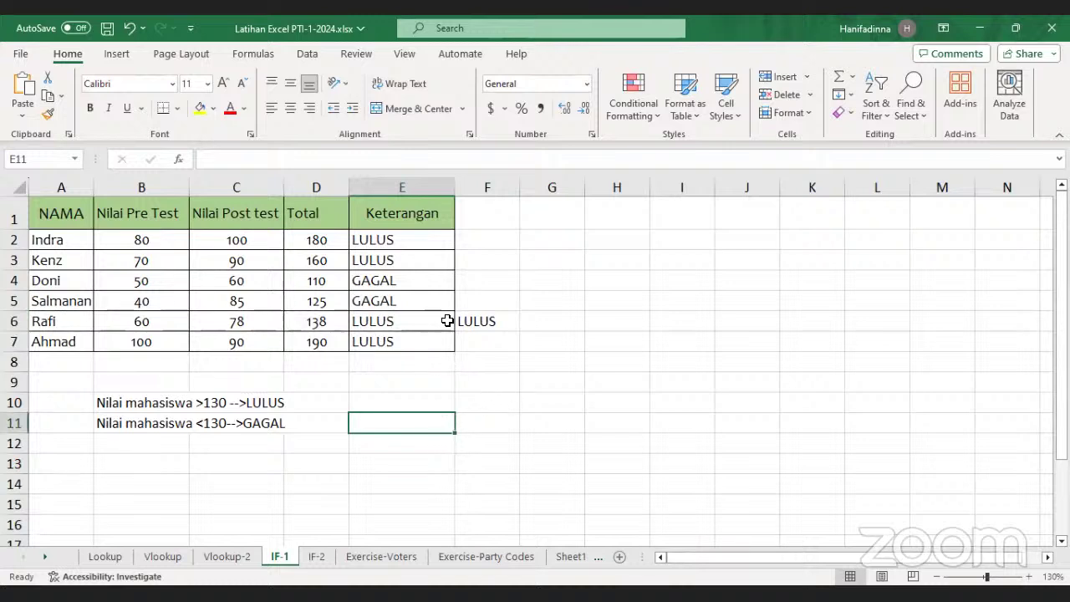
pyautogui.click(485, 327)
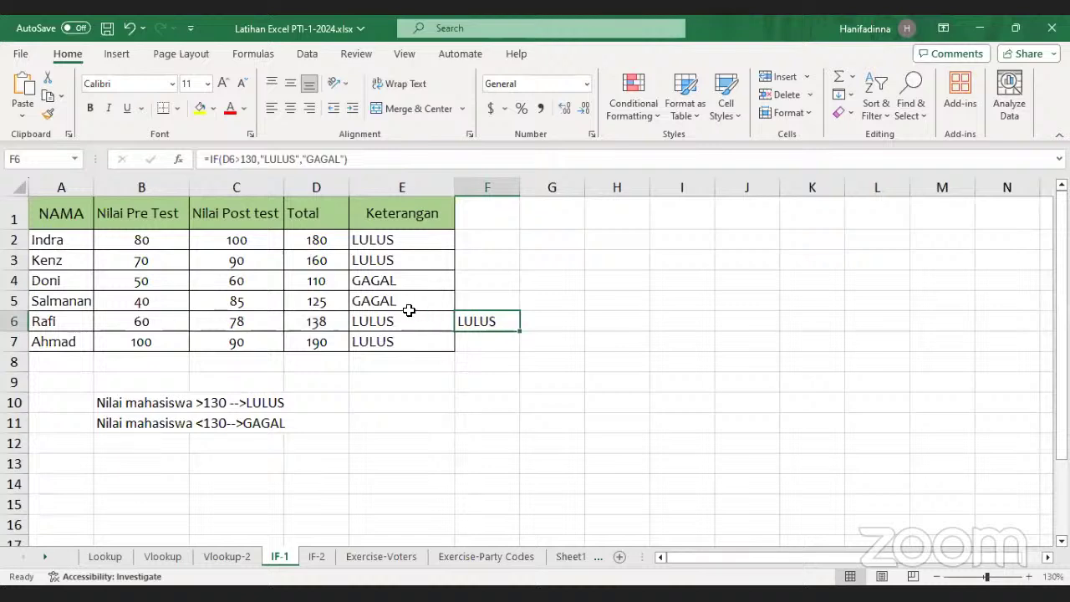
pyautogui.moveTo(378, 163); pyautogui.dragTo(194, 160)
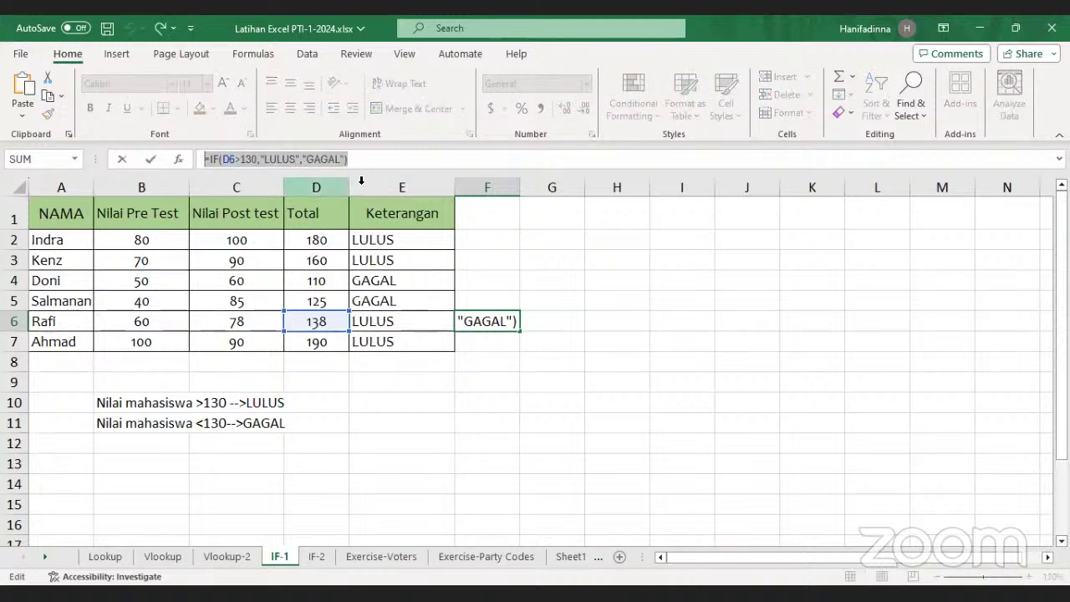
pyautogui.press('End')
pyautogui.hotkey('shift', 'Home')
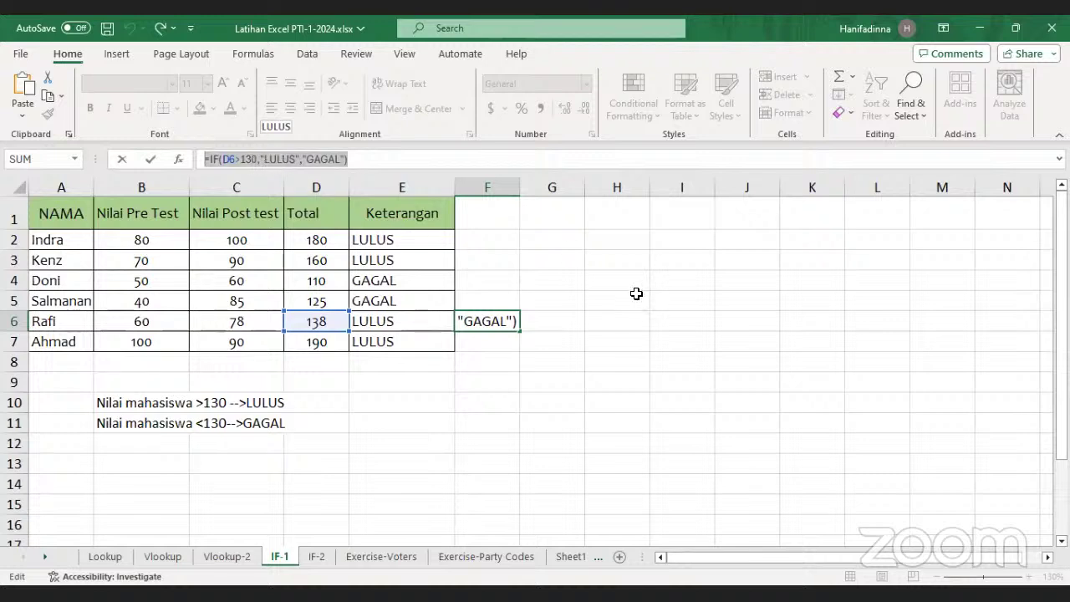
pyautogui.write('=')
pyautogui.press('Right')
pyautogui.press('Right')
pyautogui.press('Up')
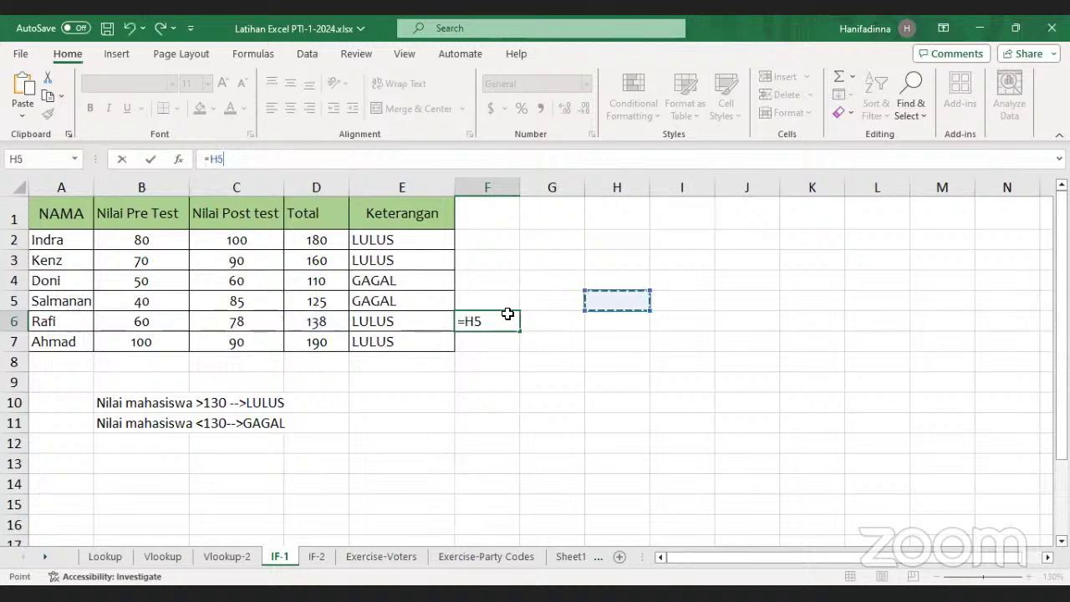
pyautogui.press('Escape')
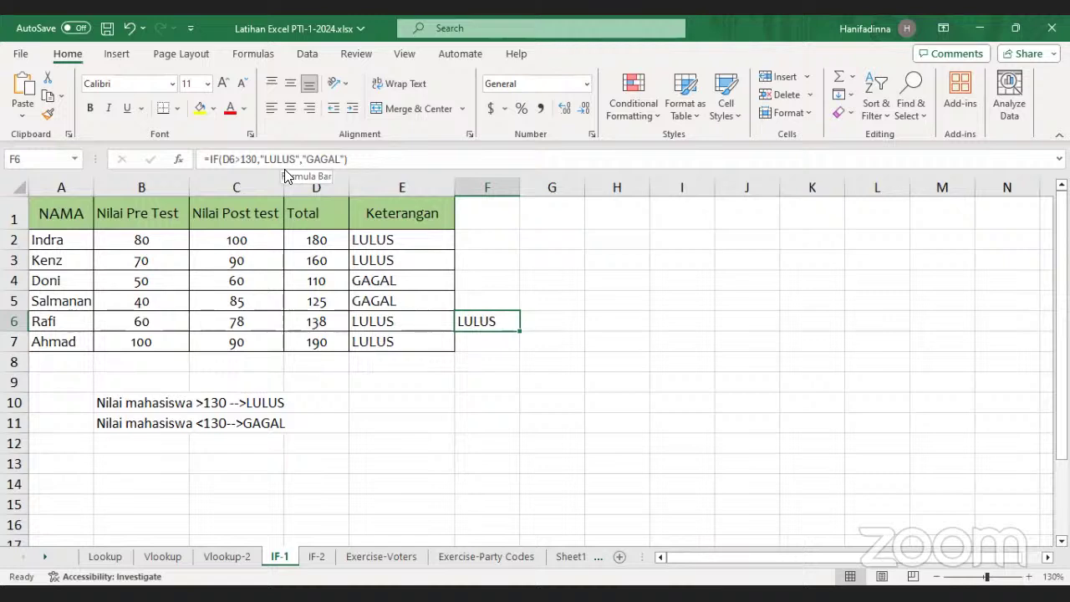
# Examine the value-if-true text and the logical test in the F6 formula, leaving the formula unedited
pyautogui.moveTo(261, 158); pyautogui.dragTo(297, 159)
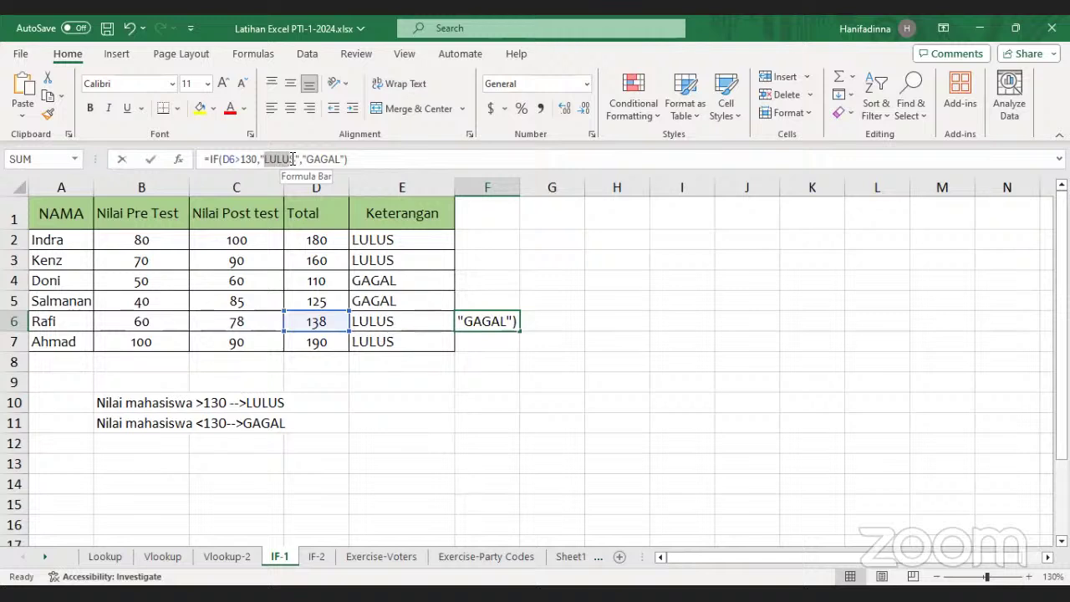
pyautogui.moveTo(223, 159); pyautogui.dragTo(243, 159)
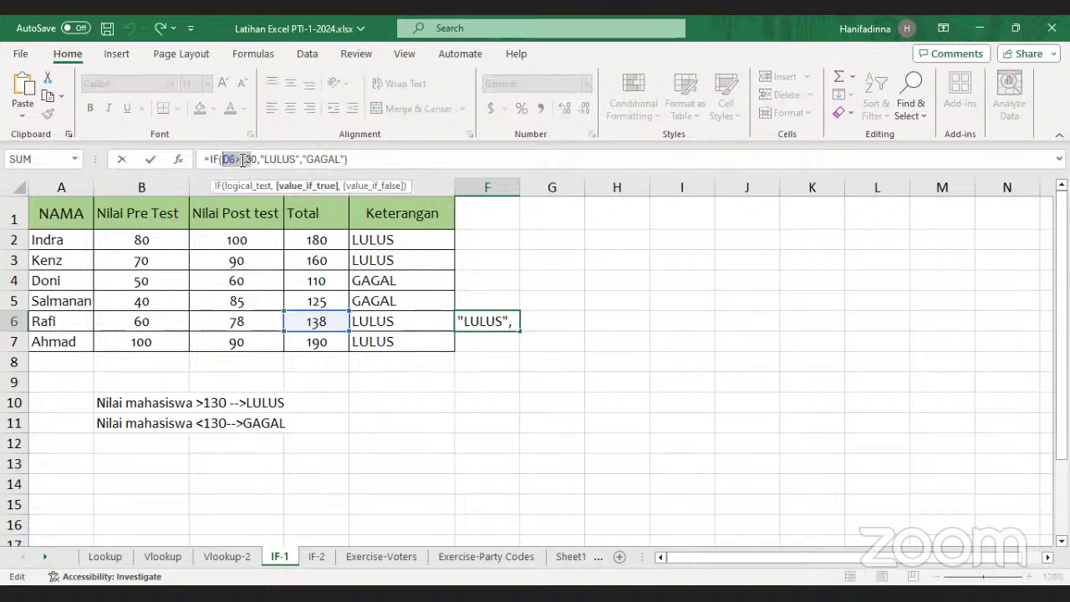
pyautogui.click(507, 443)
pyautogui.press('Escape')
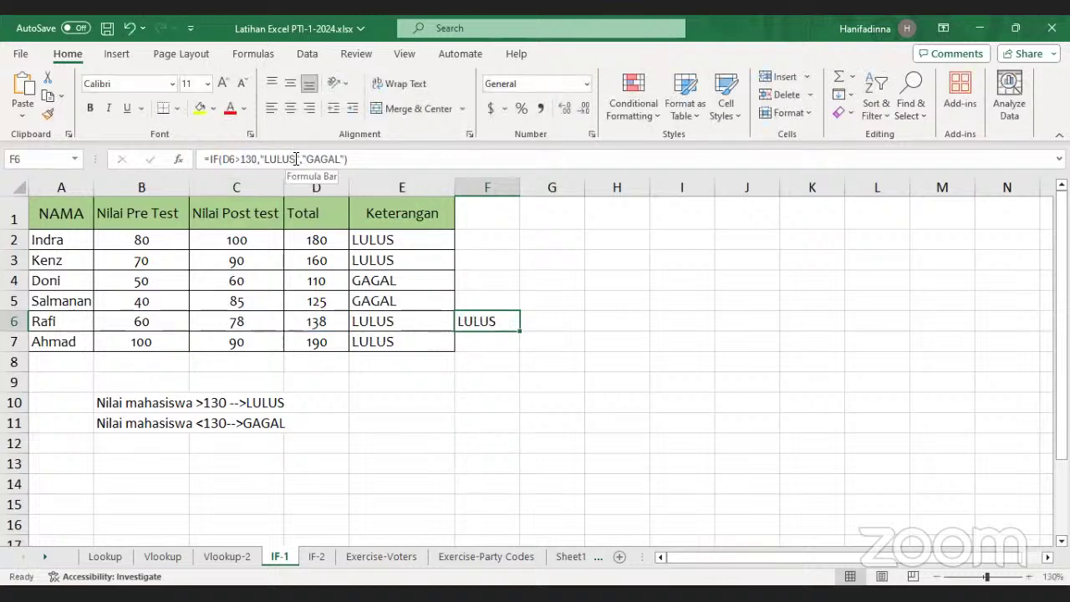
pyautogui.click(485, 401)
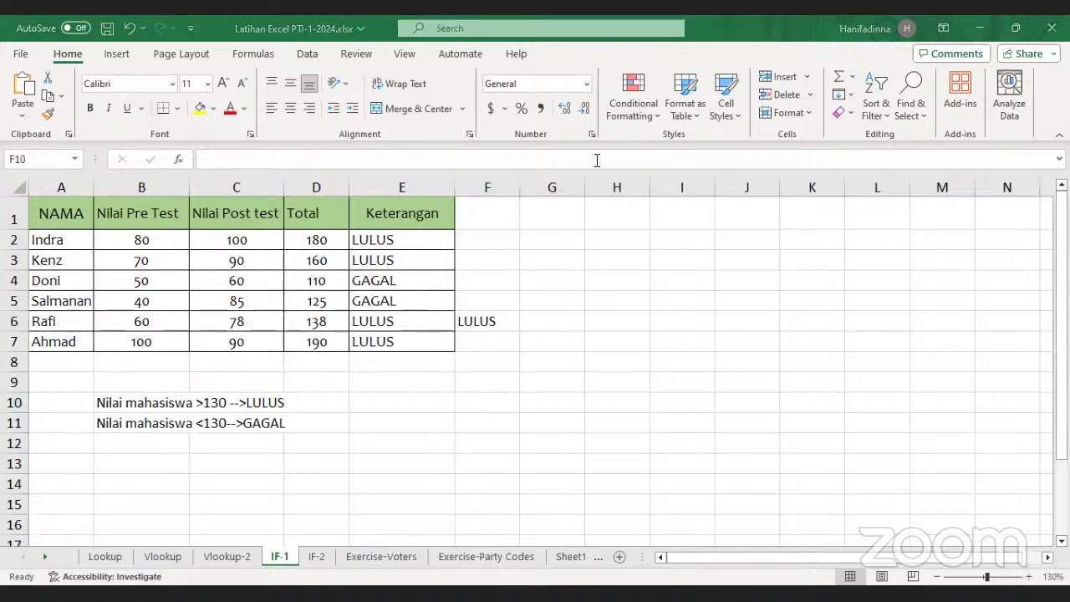
# Switch to the slide show and advance to the slide "IF dengan 3 pilihan"
pyautogui.hotkey('alt', 'Tab')
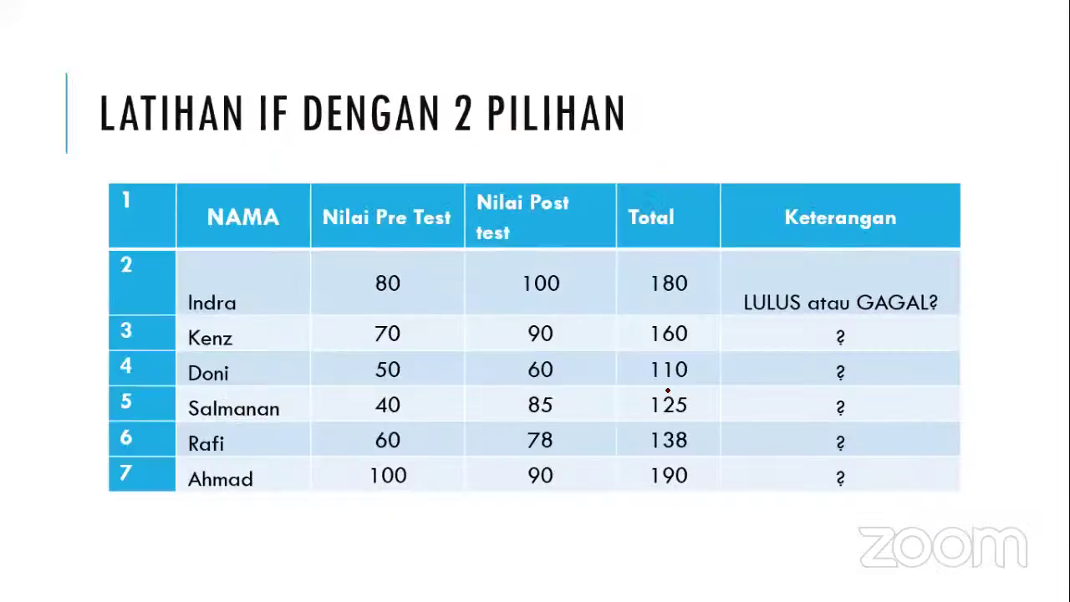
pyautogui.press('Right')
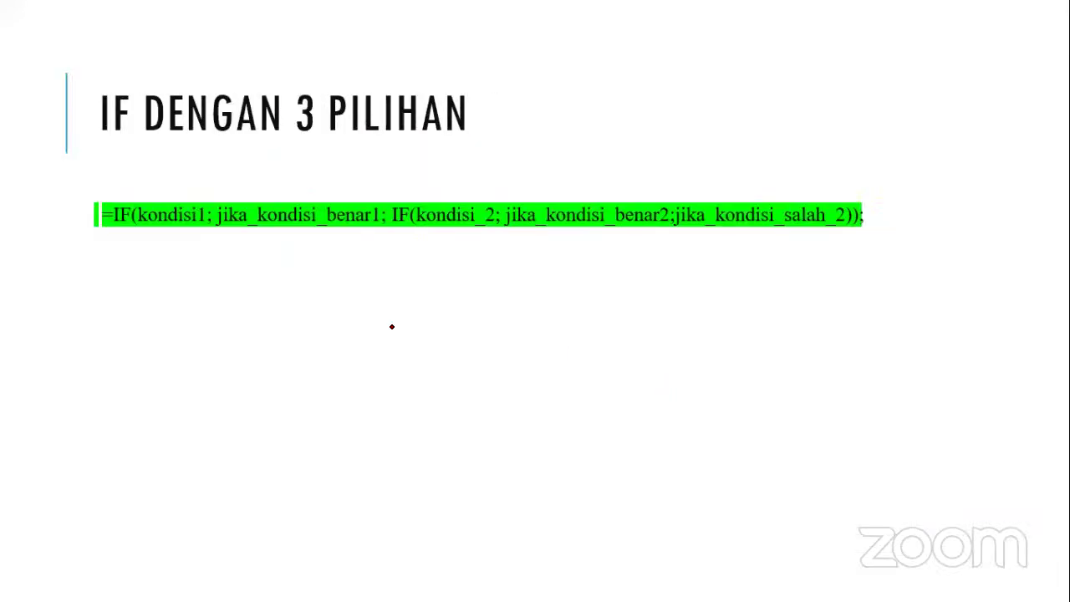
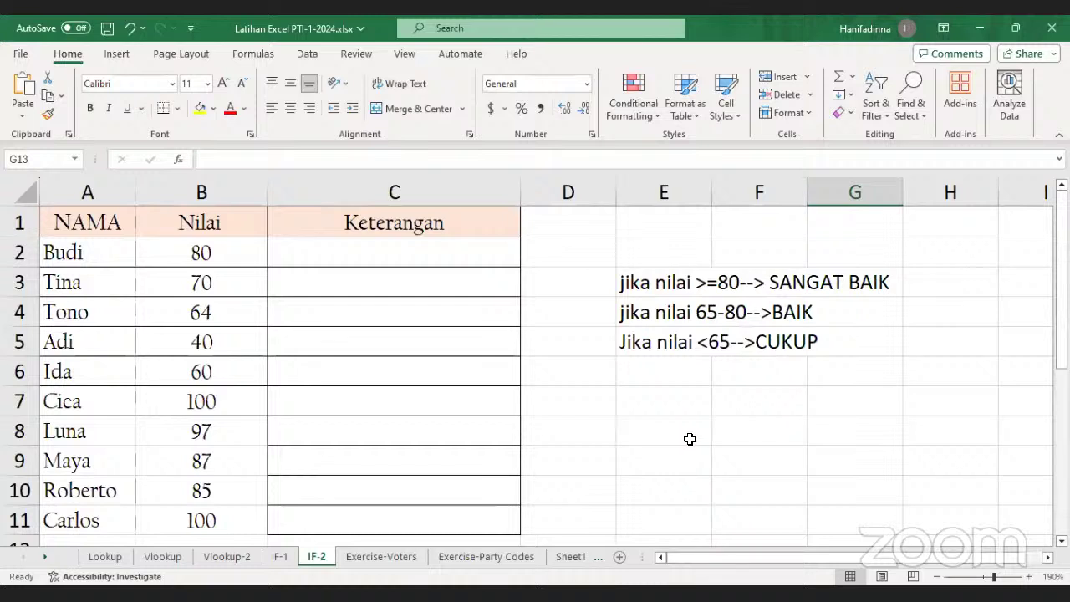
# Review the SANGAT BAIK, BAIK and CUKUP criteria in rows 3 to 5 of IF-2 and the Nilai in B3
pyautogui.click(640, 345)
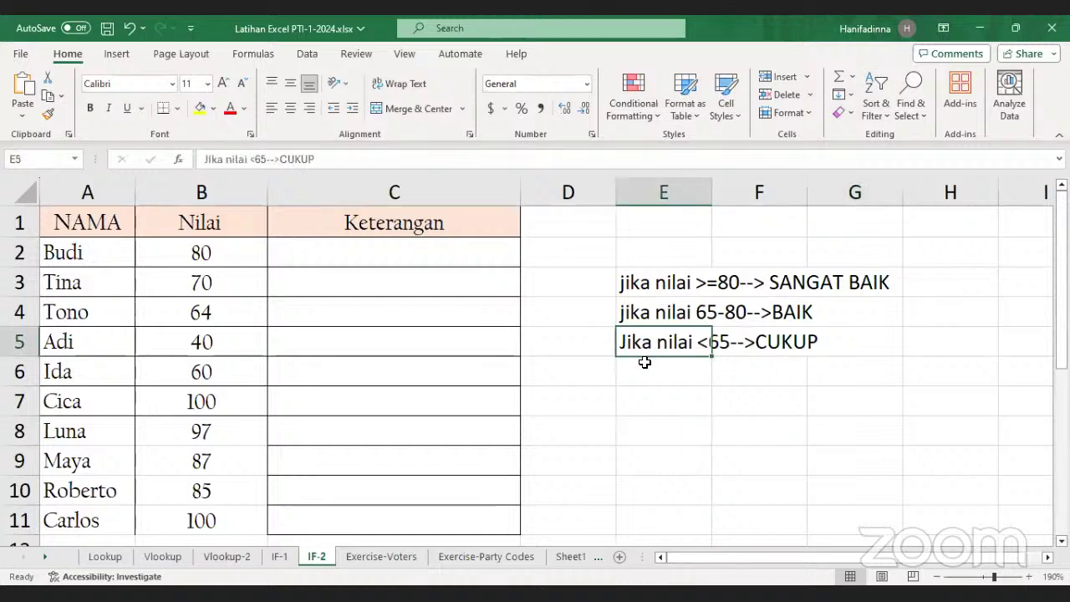
pyautogui.click(670, 316)
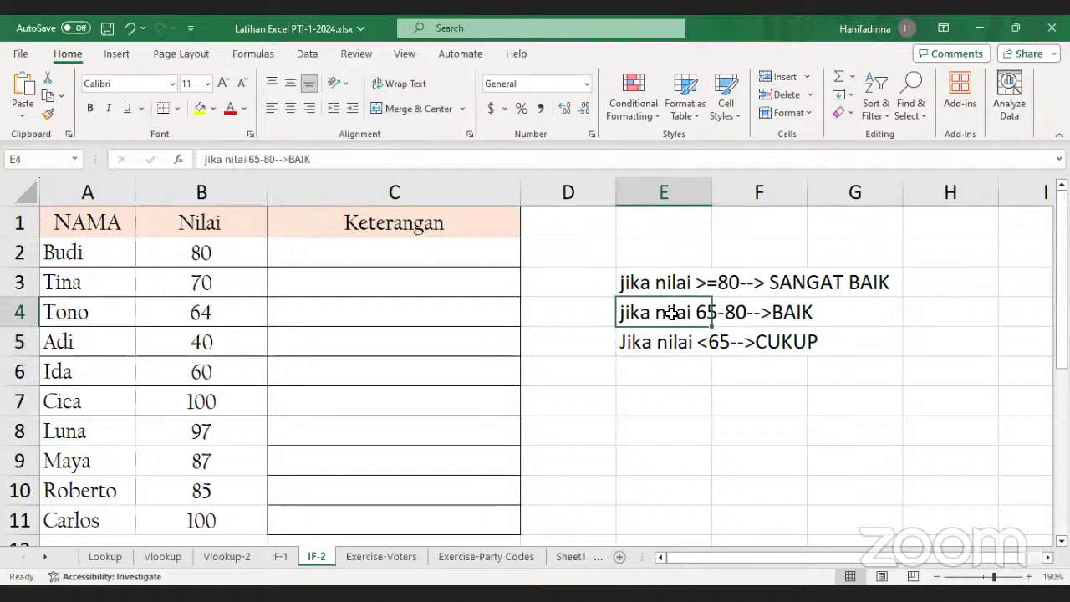
pyautogui.click(804, 315)
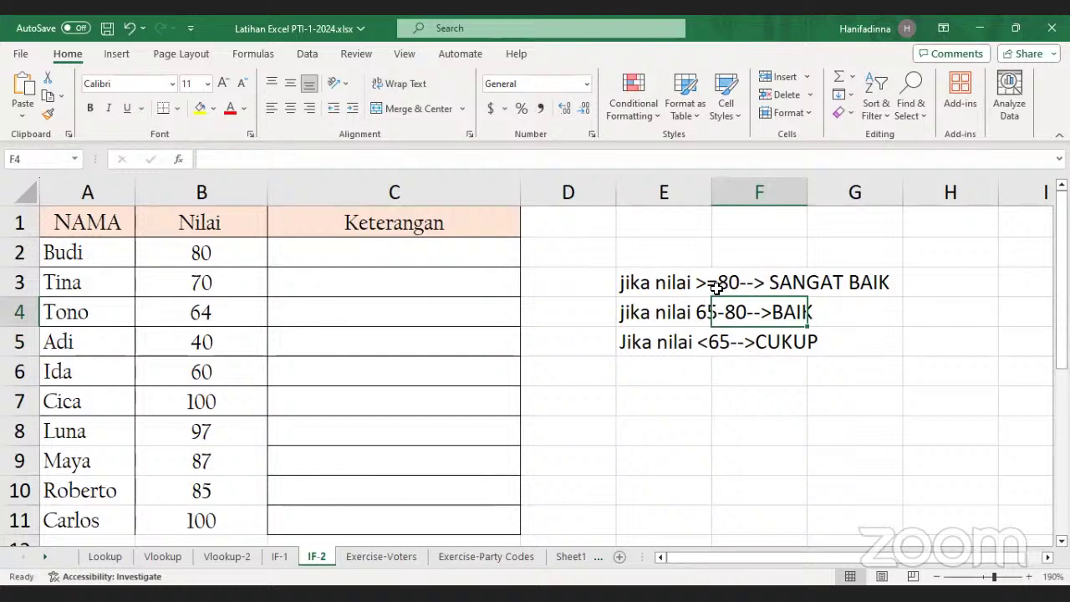
pyautogui.click(821, 283)
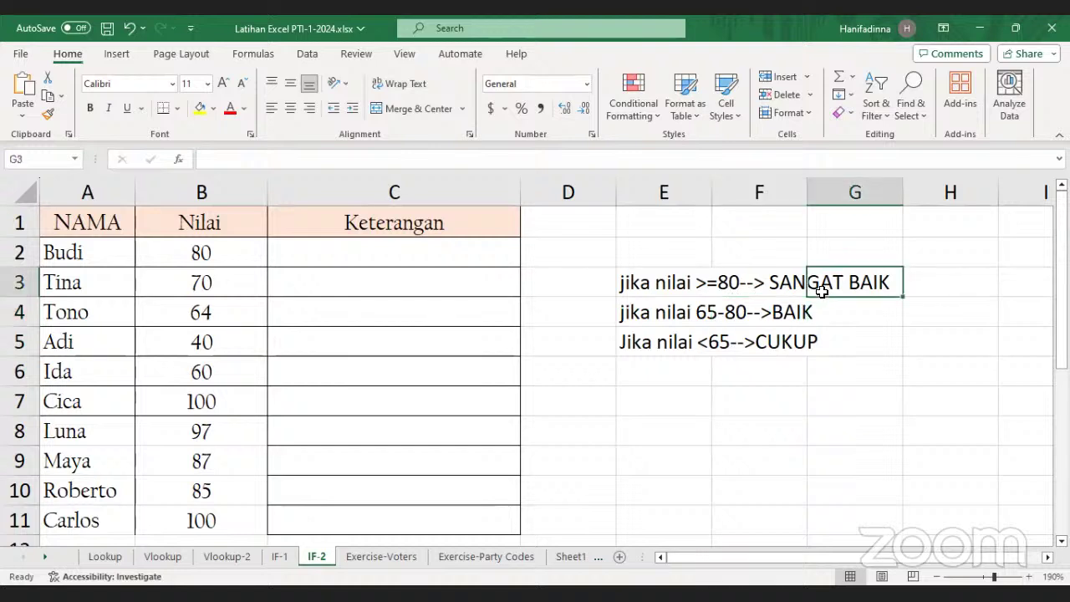
pyautogui.click(724, 285)
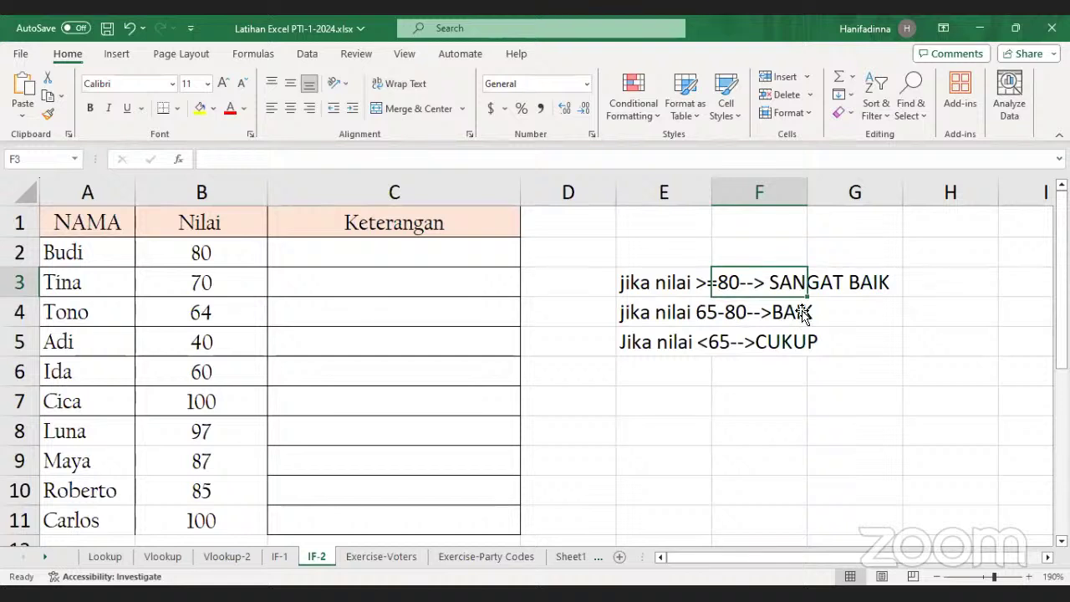
pyautogui.click(828, 283)
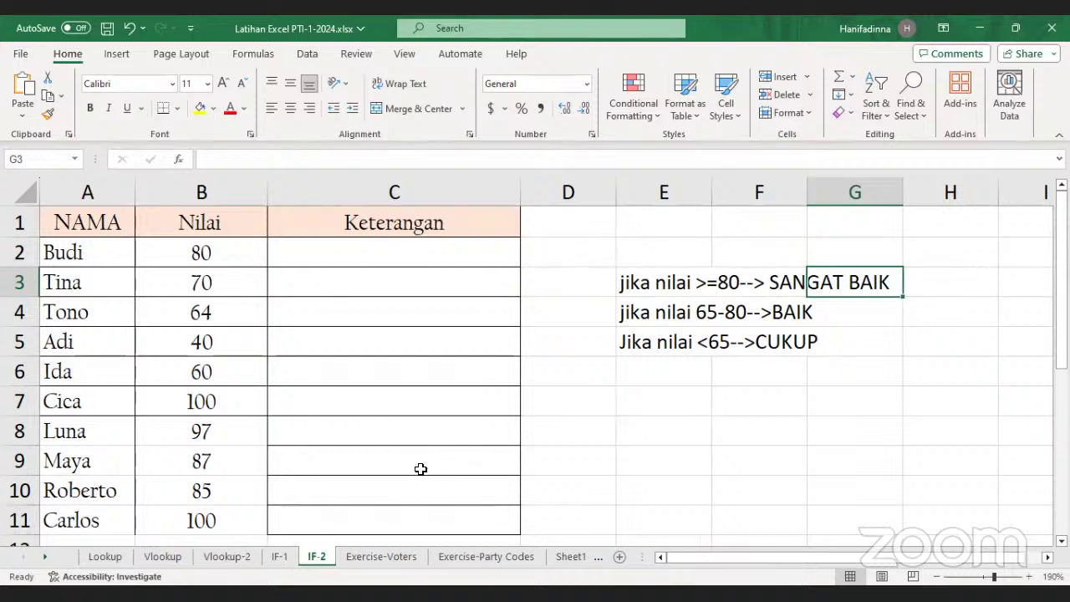
pyautogui.click(211, 281)
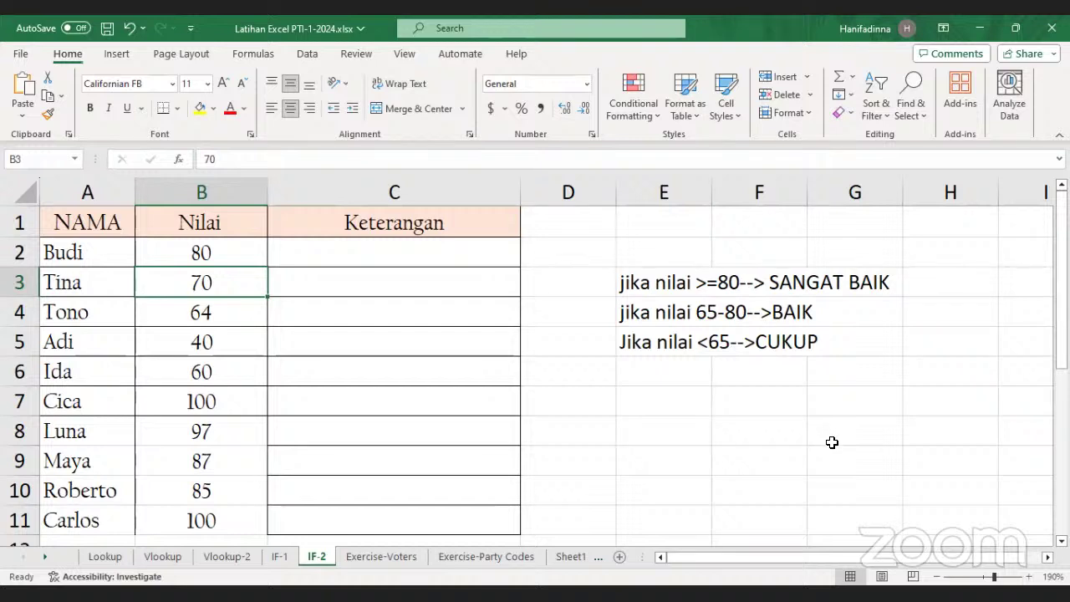
# Begin an IF formula in C2 with B2 as the logical test and "SANGAT BAIK" as the value if true
pyautogui.click(315, 260)
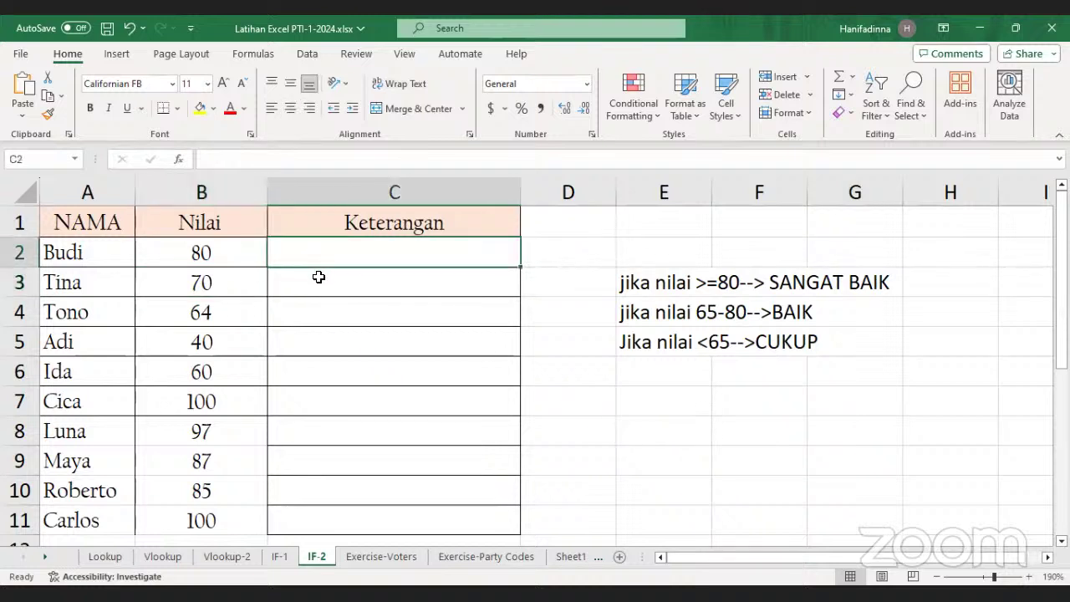
pyautogui.write('=')
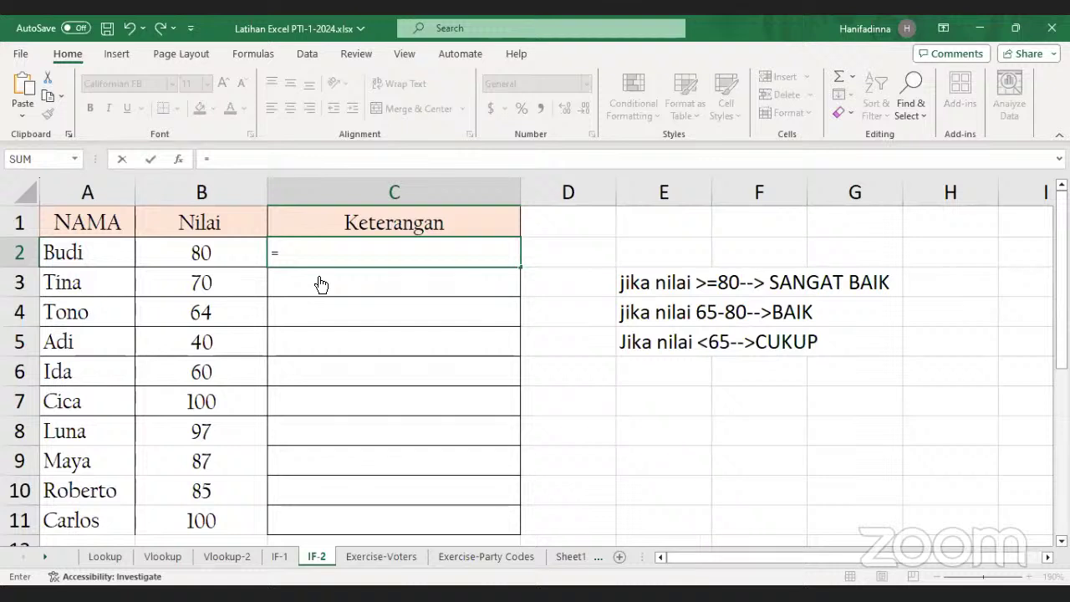
pyautogui.write('if(')
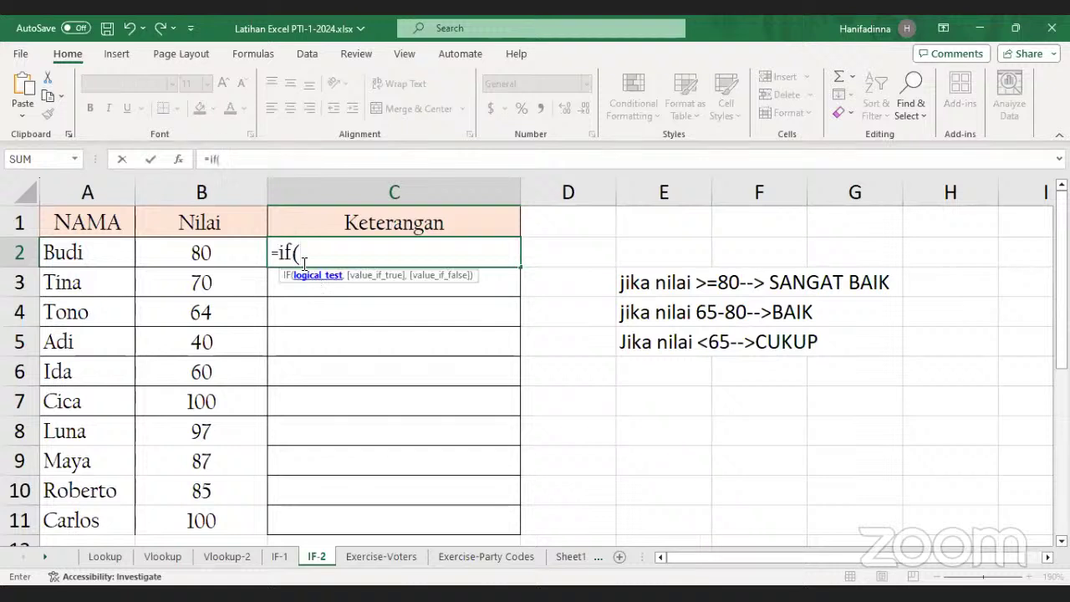
pyautogui.click(228, 254)
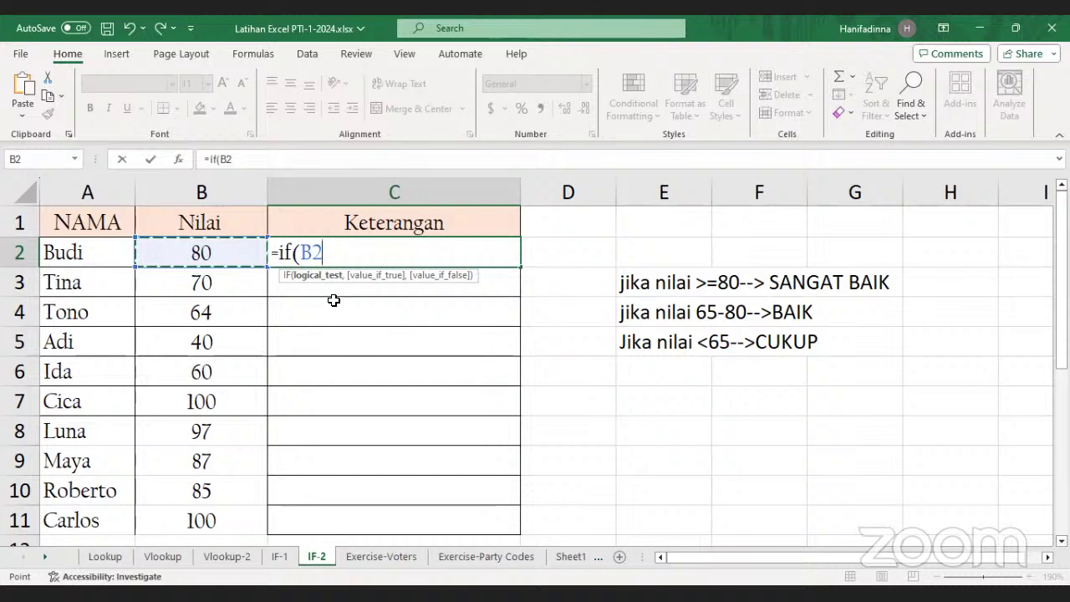
pyautogui.write(',')
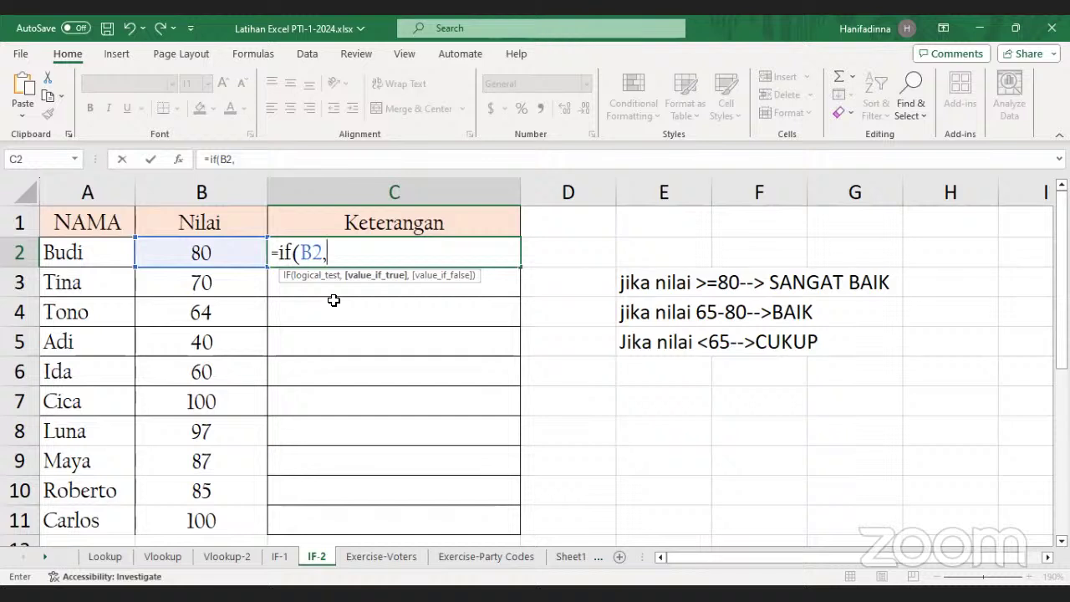
pyautogui.write('"SAN')
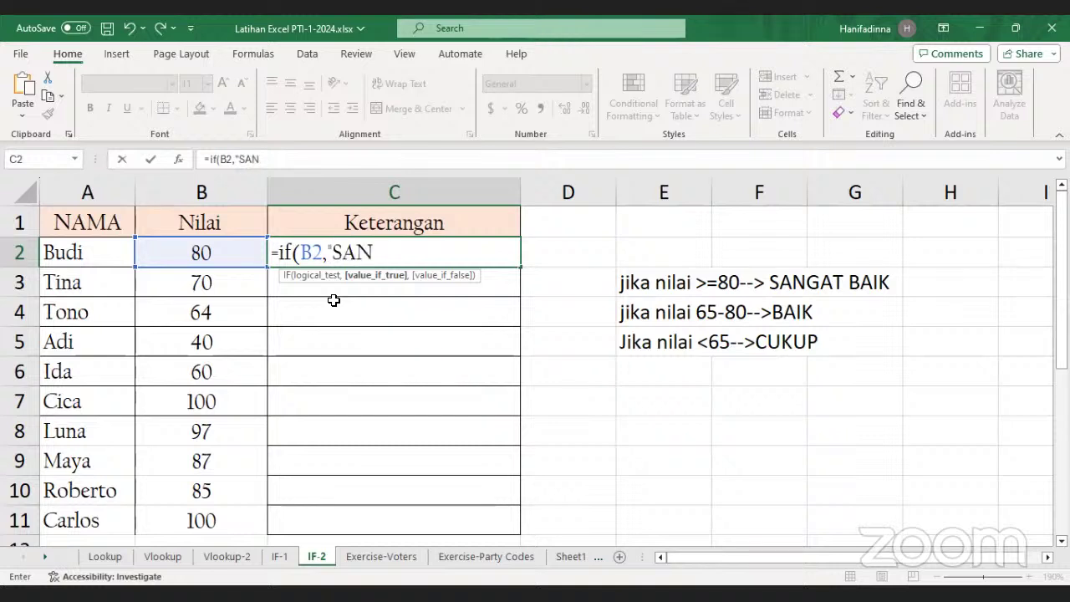
pyautogui.write('GAT BAIK')
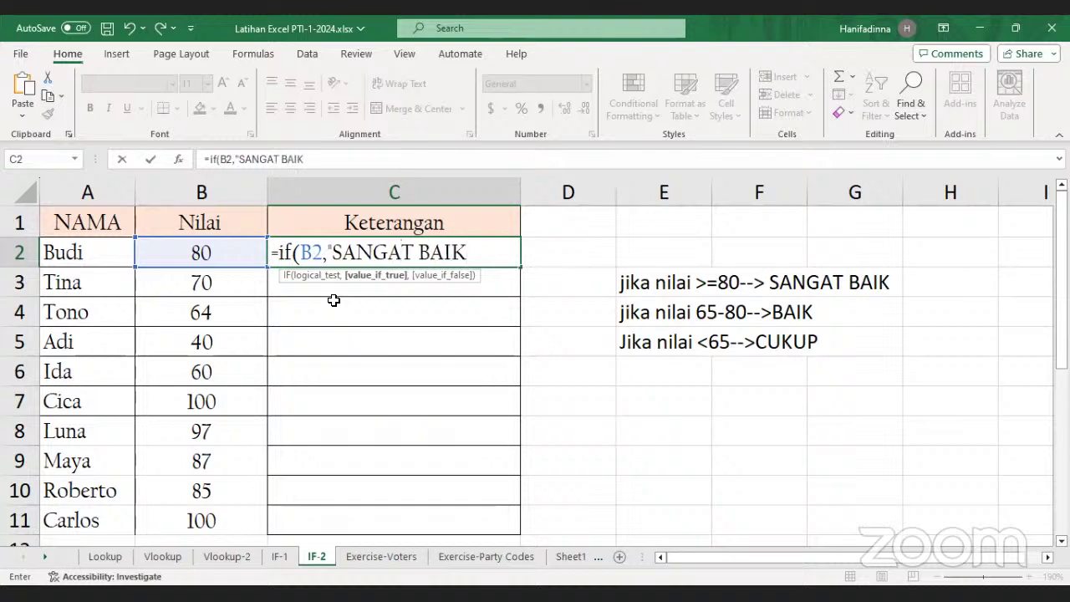
pyautogui.write('"')
pyautogui.write(',')
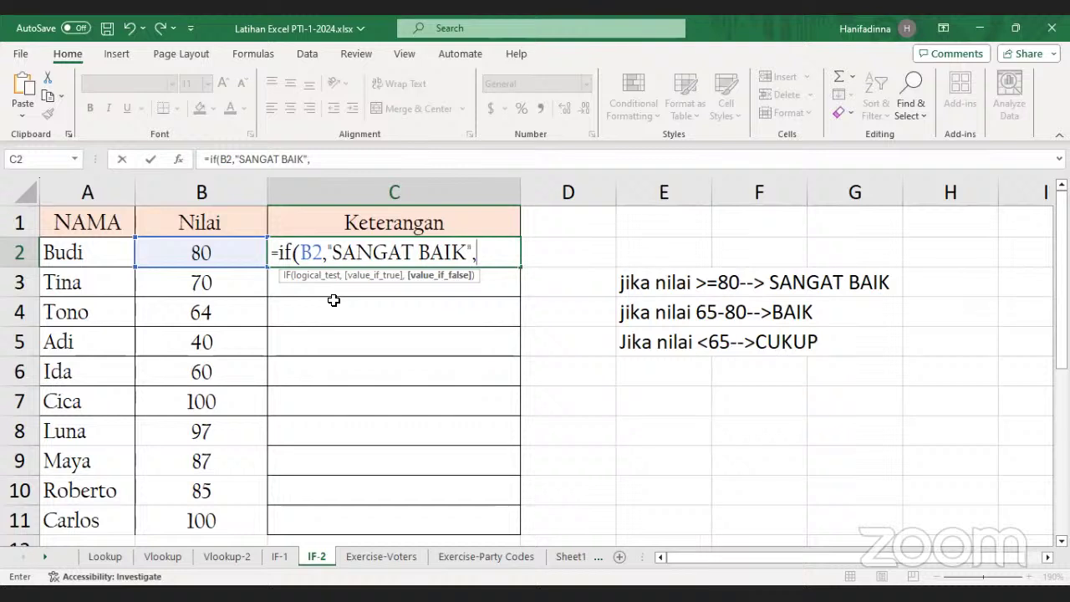
# Nest a second IF as the value if false, testing B2>=65 and returning "BAIK" when true
pyautogui.write('IF(')
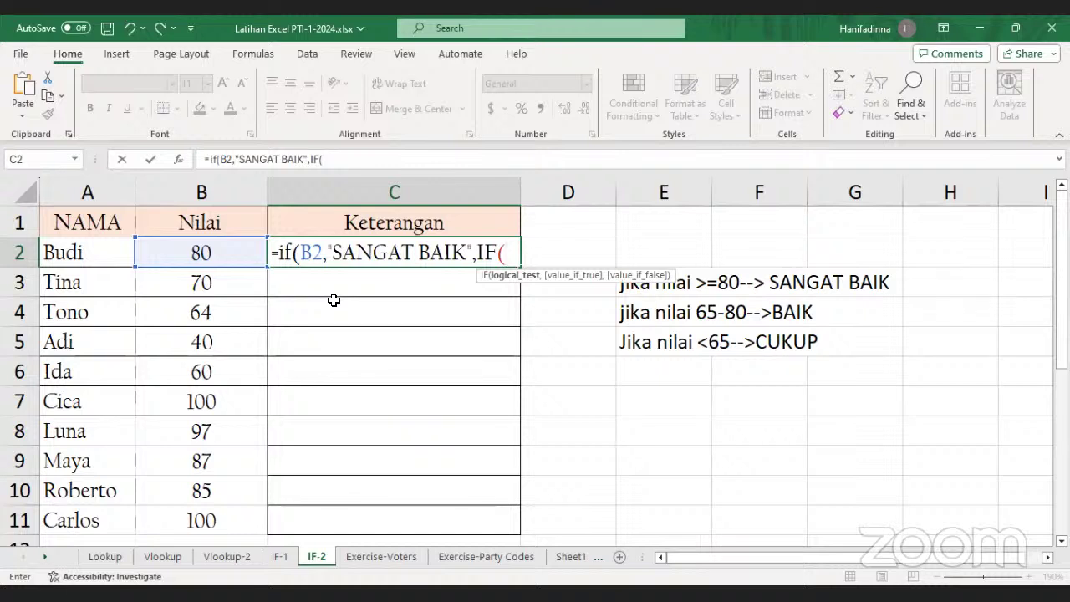
pyautogui.write('B2')
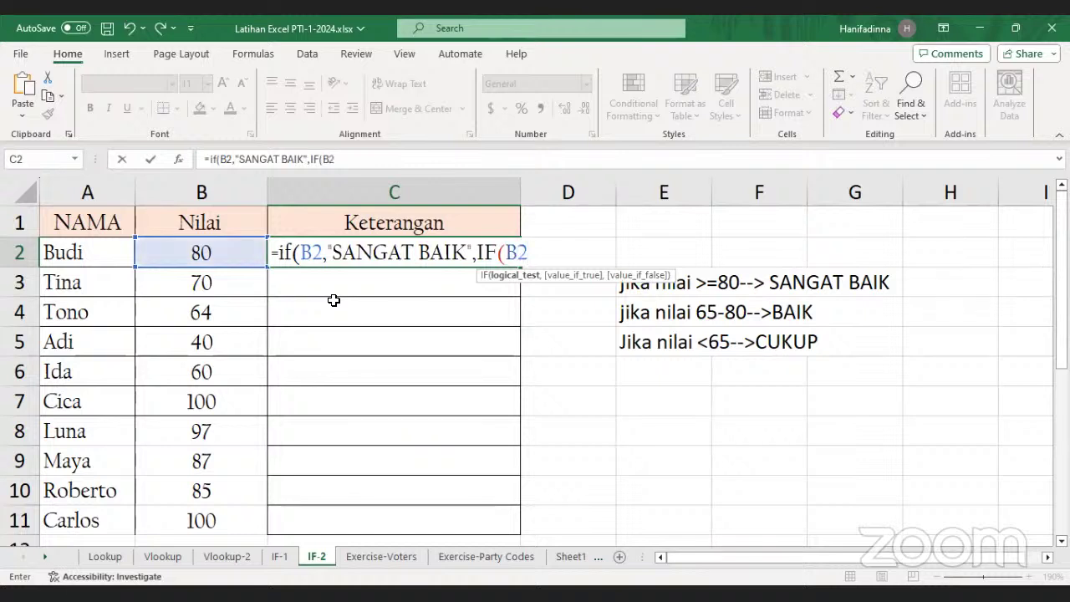
pyautogui.write('>=65')
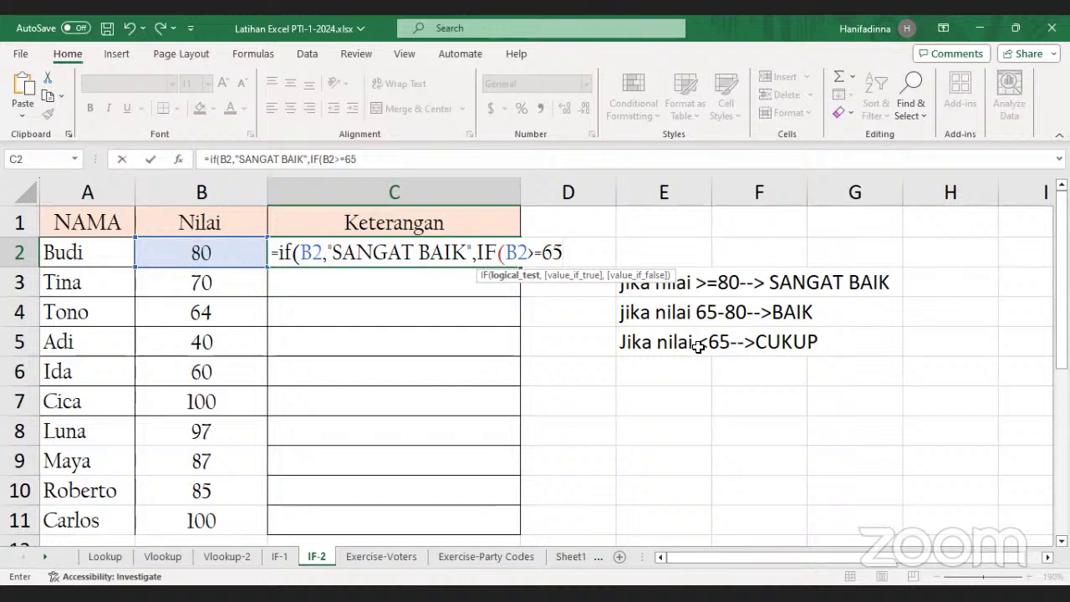
pyautogui.write(',"bai')
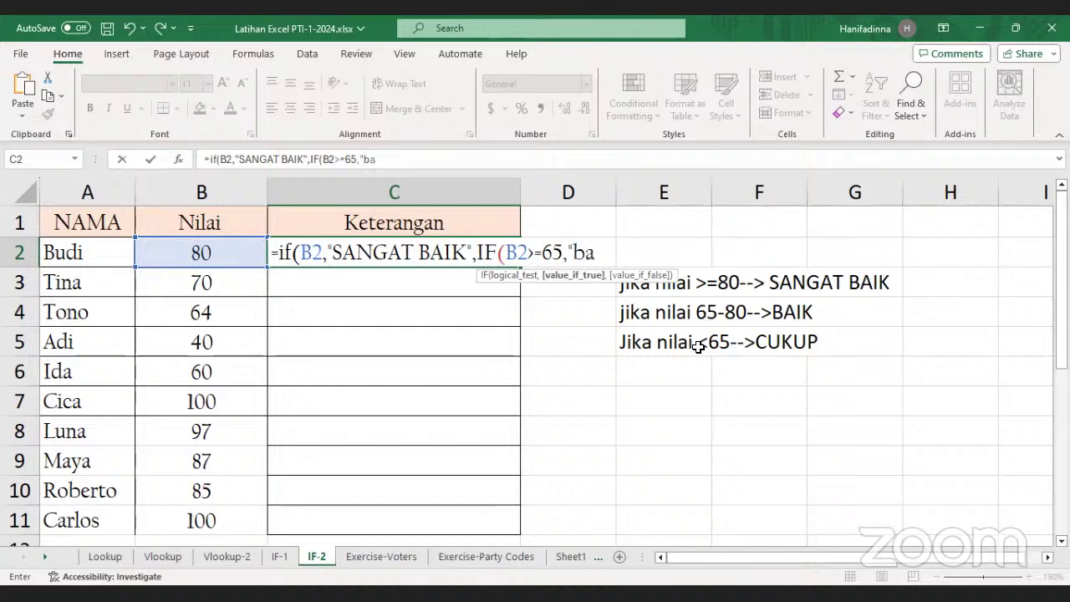
pyautogui.press('BackSpace')
pyautogui.press('BackSpace')
pyautogui.press('BackSpace')
pyautogui.write('BAIK')
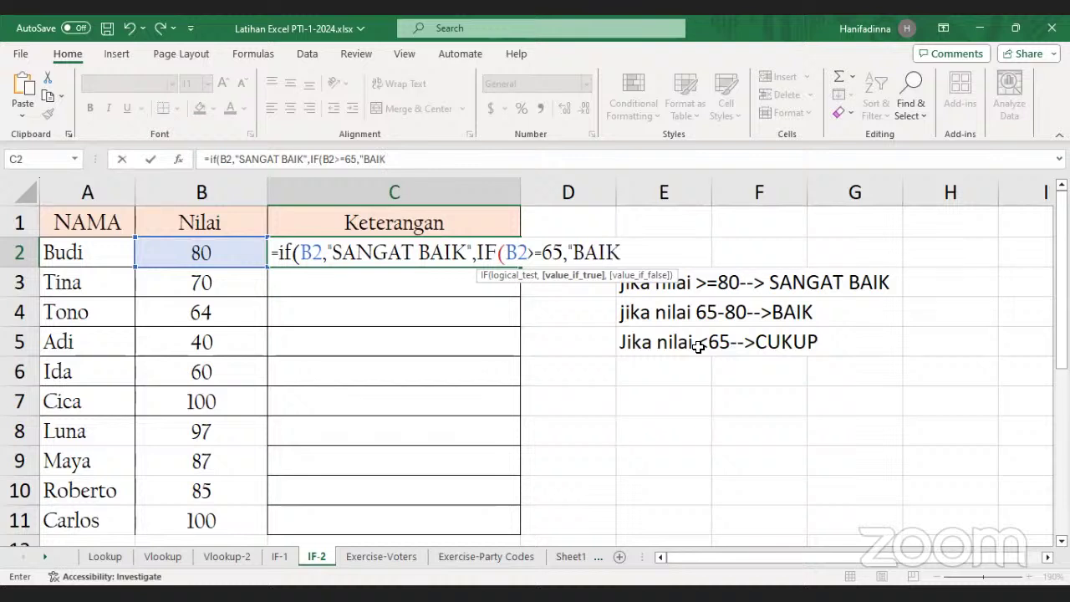
pyautogui.write('"')
pyautogui.write(',')
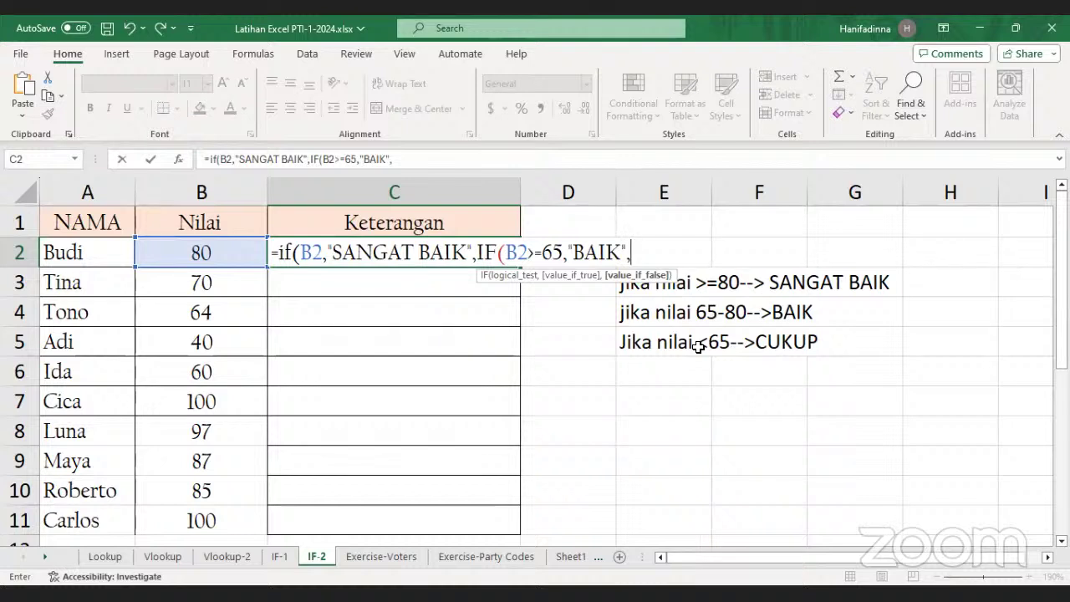
# Add "CUKUP" as the nested IF's value if false and close the parentheses of both IF functions
pyautogui.write('c')
pyautogui.press('BackSpace')
pyautogui.write('"CUKUP')
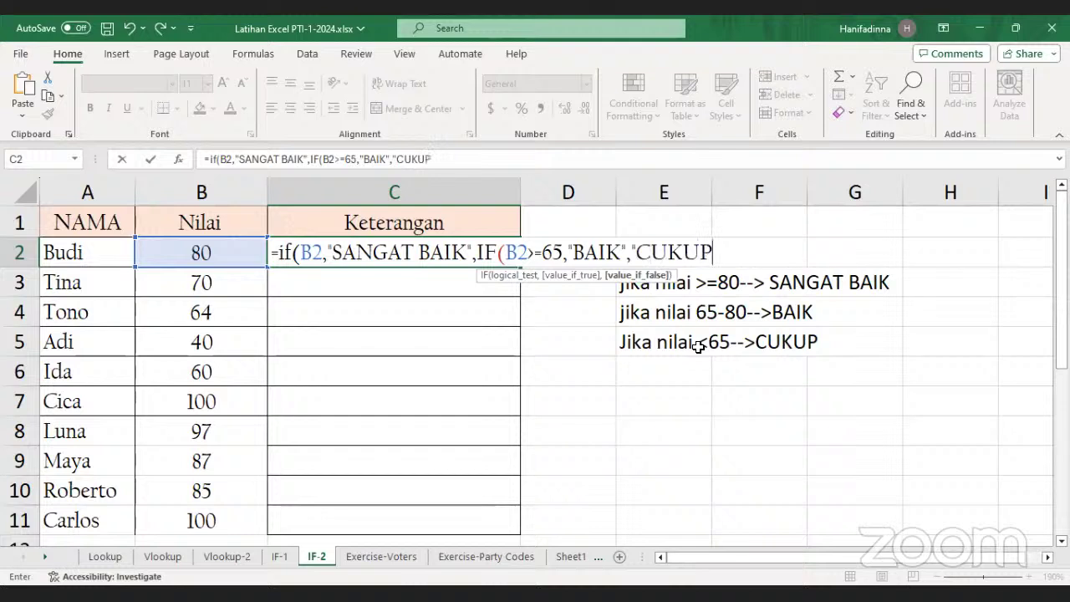
pyautogui.write('")')
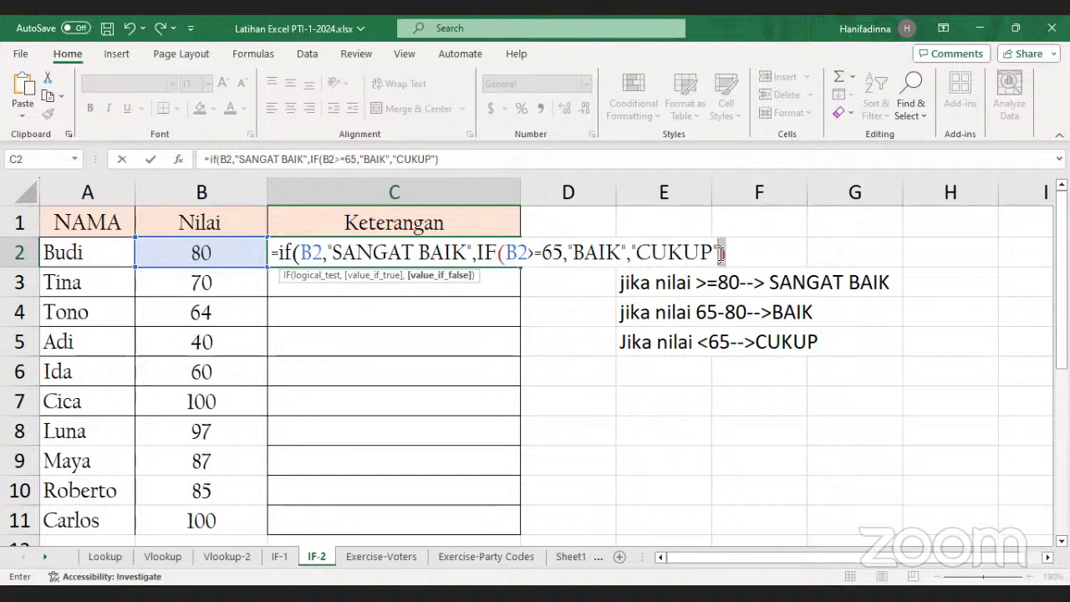
pyautogui.press('F2')
pyautogui.press('Left')
pyautogui.press('Left')
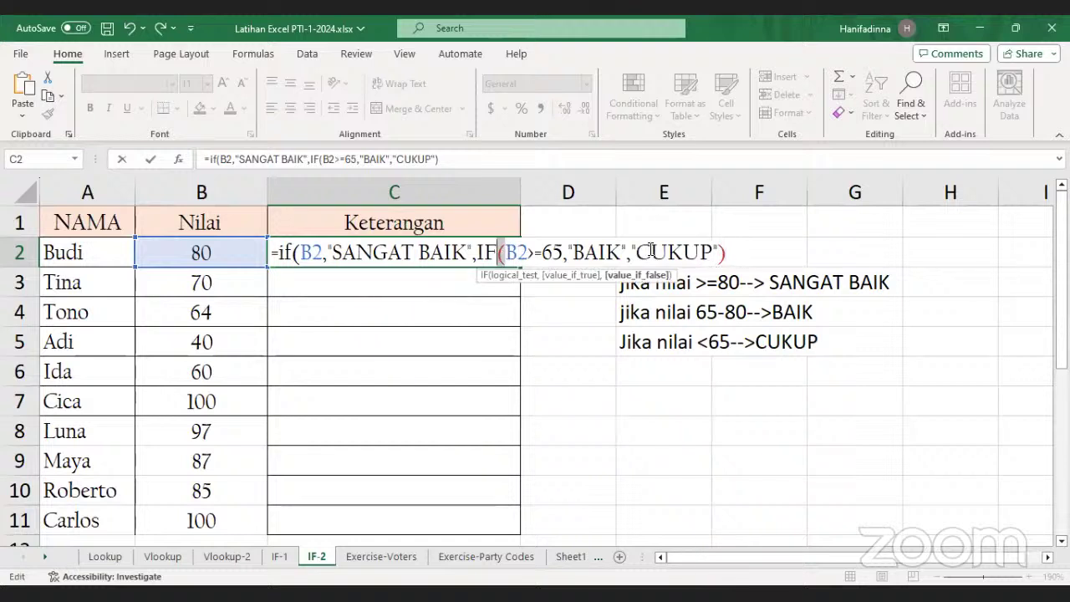
pyautogui.click(736, 257)
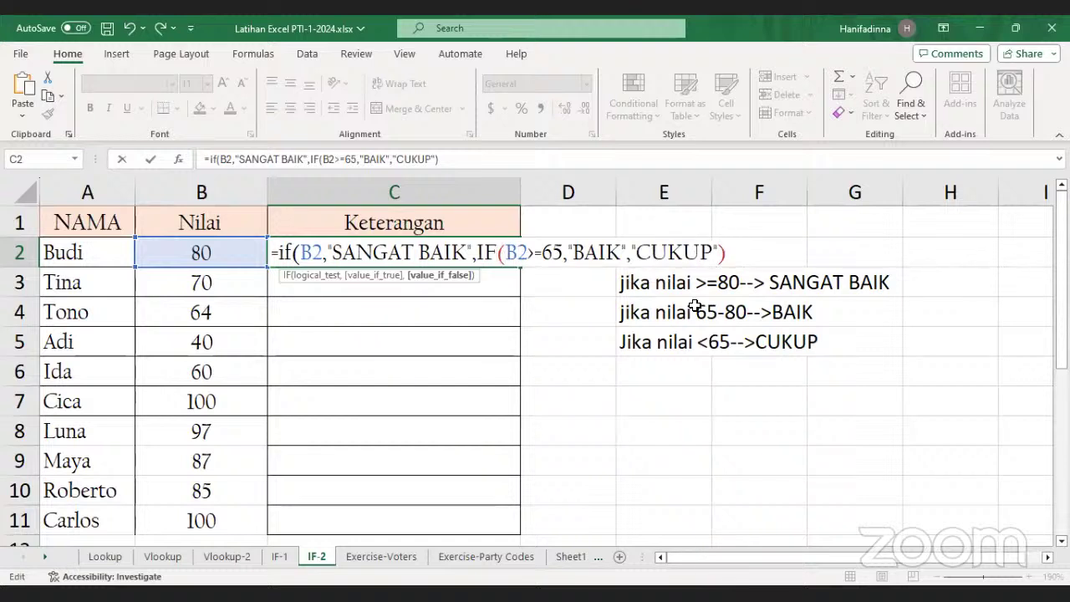
pyautogui.write(')')
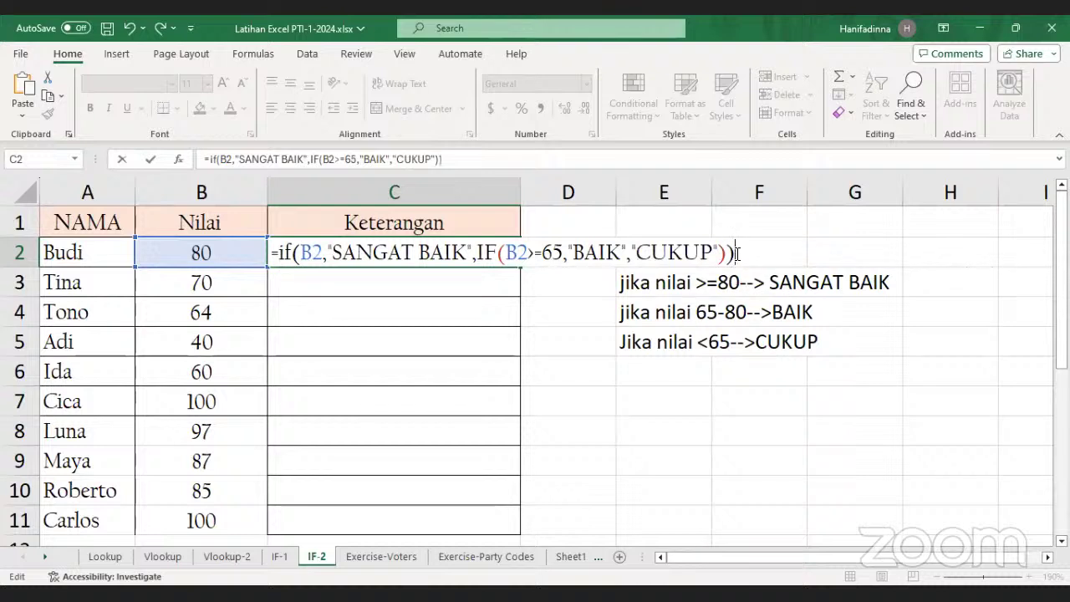
pyautogui.press('Left')
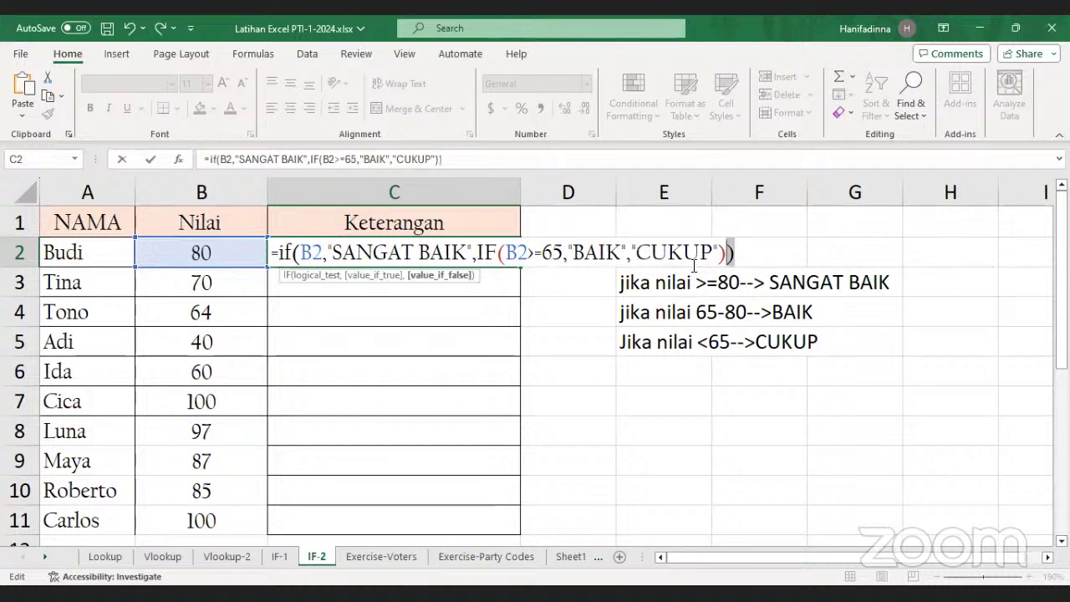
pyautogui.click(294, 255)
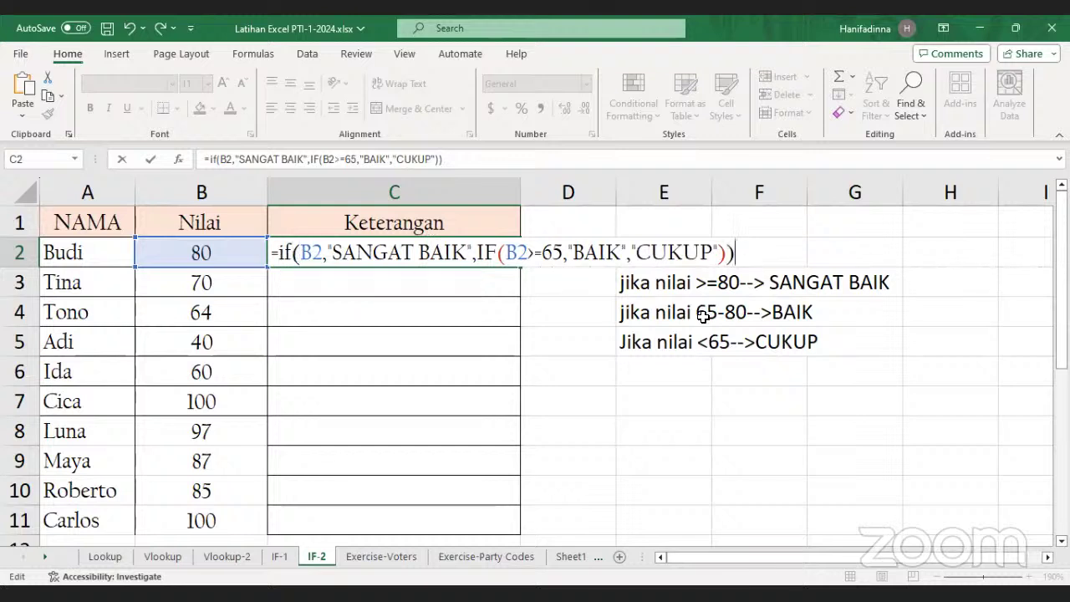
# Commit the nested IF formula in C2 and fill it down the Keterangan column through C11
pyautogui.press('Return')
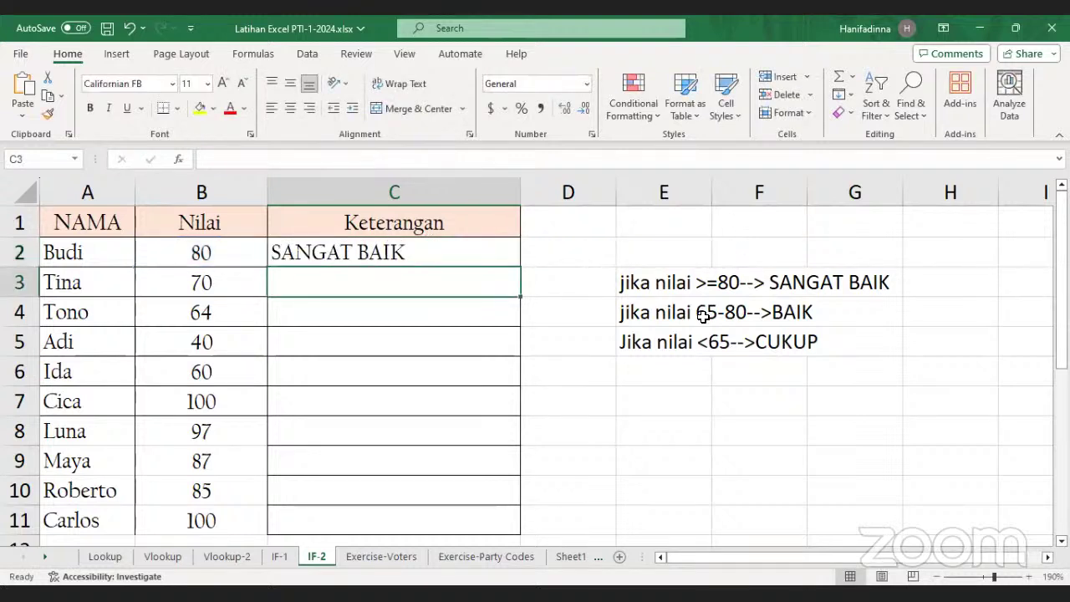
pyautogui.click(358, 257)
pyautogui.doubleClick(519, 269)
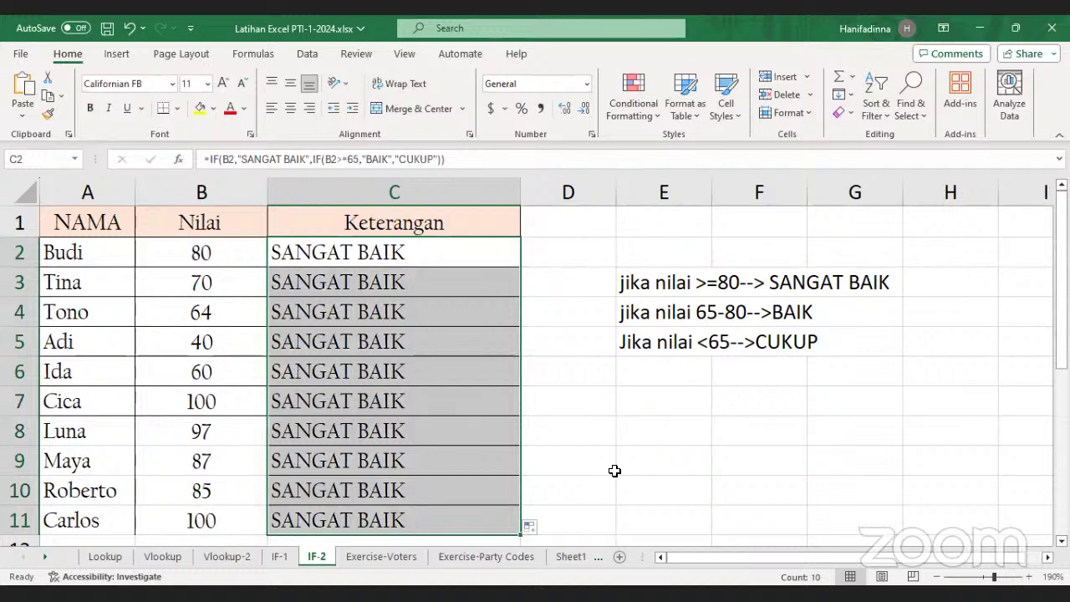
# Check the copied Keterangan formulas in C2 to C5 against the Nilai in B4 and the criteria in rows 3 to 5
pyautogui.click(447, 270)
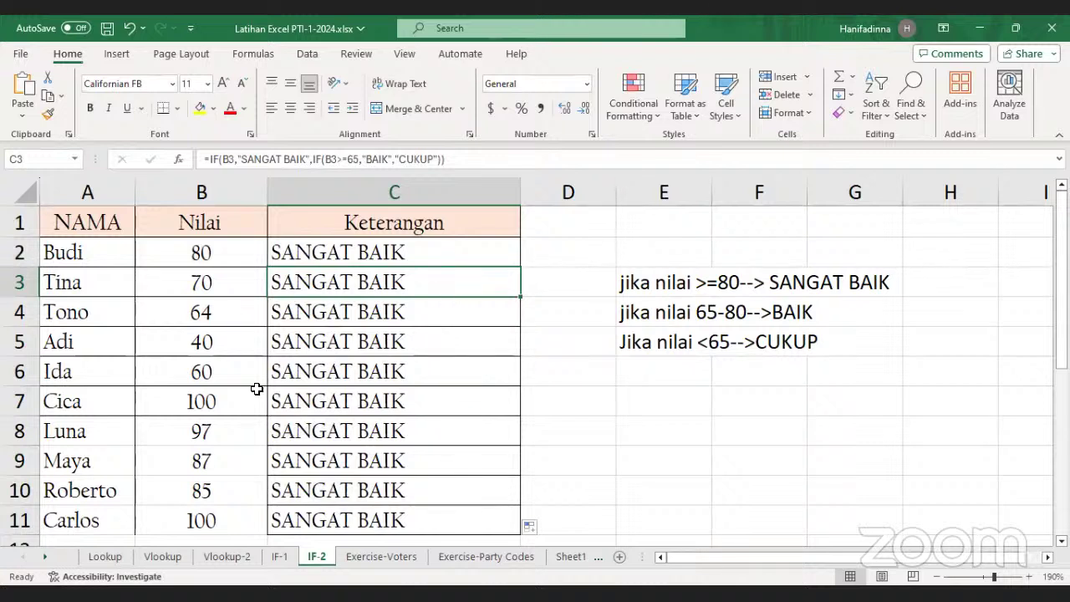
pyautogui.click(322, 341)
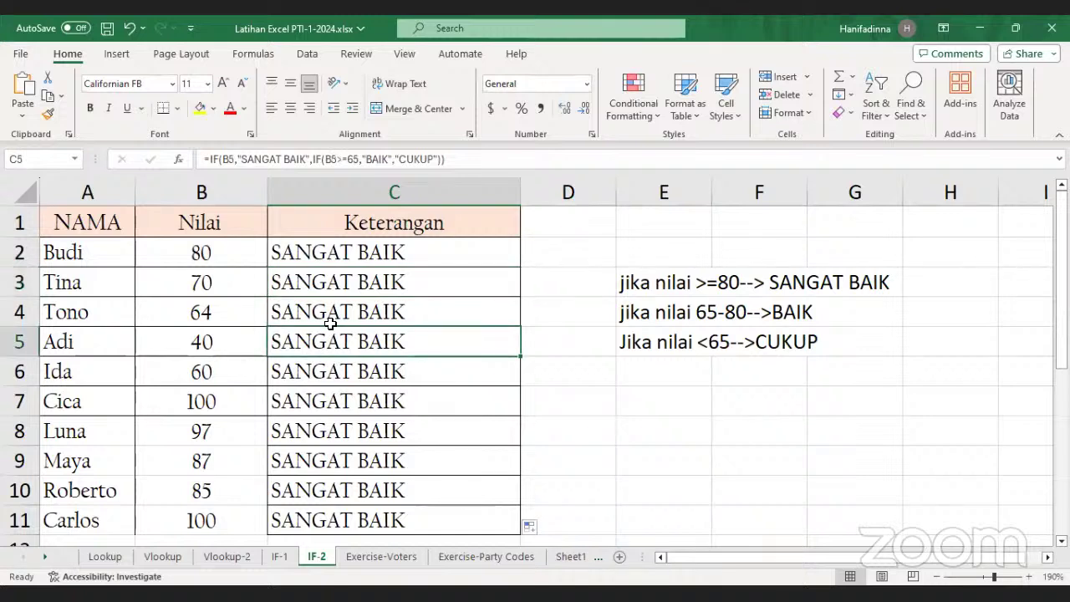
pyautogui.click(339, 252)
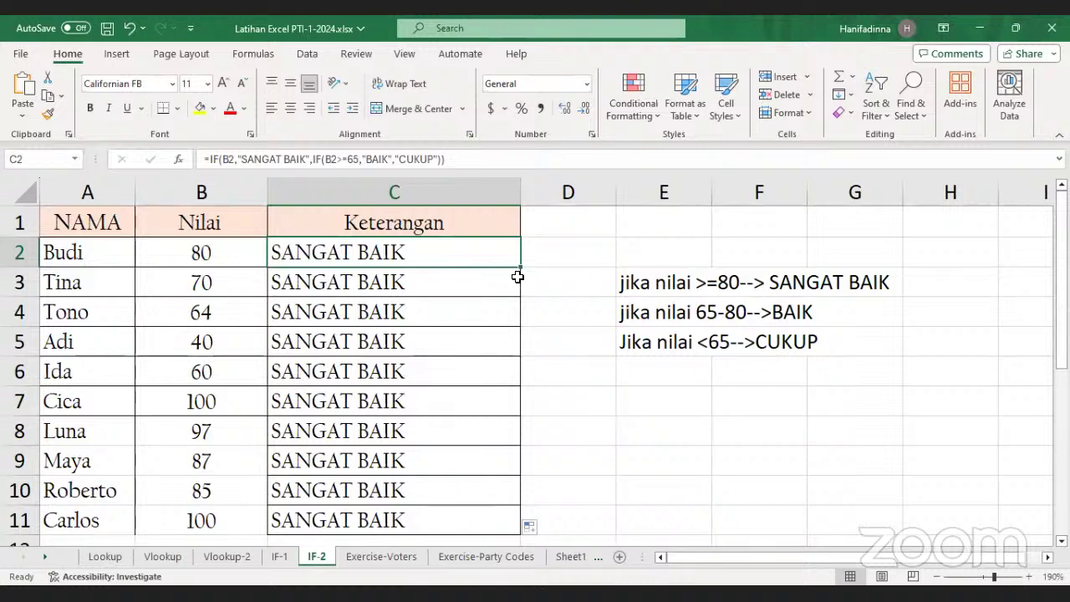
pyautogui.click(476, 273)
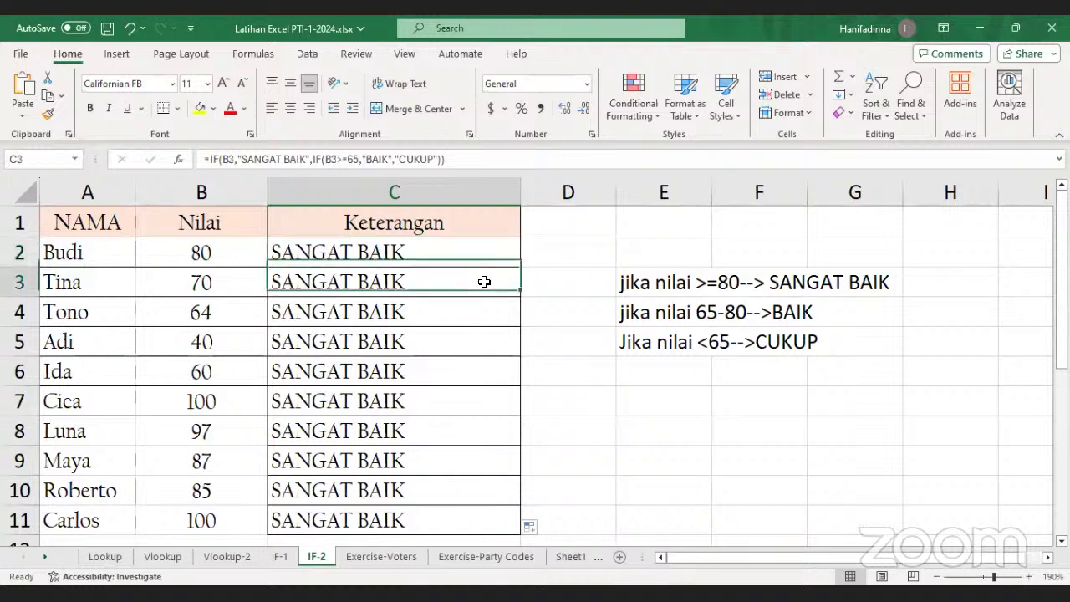
pyautogui.click(462, 250)
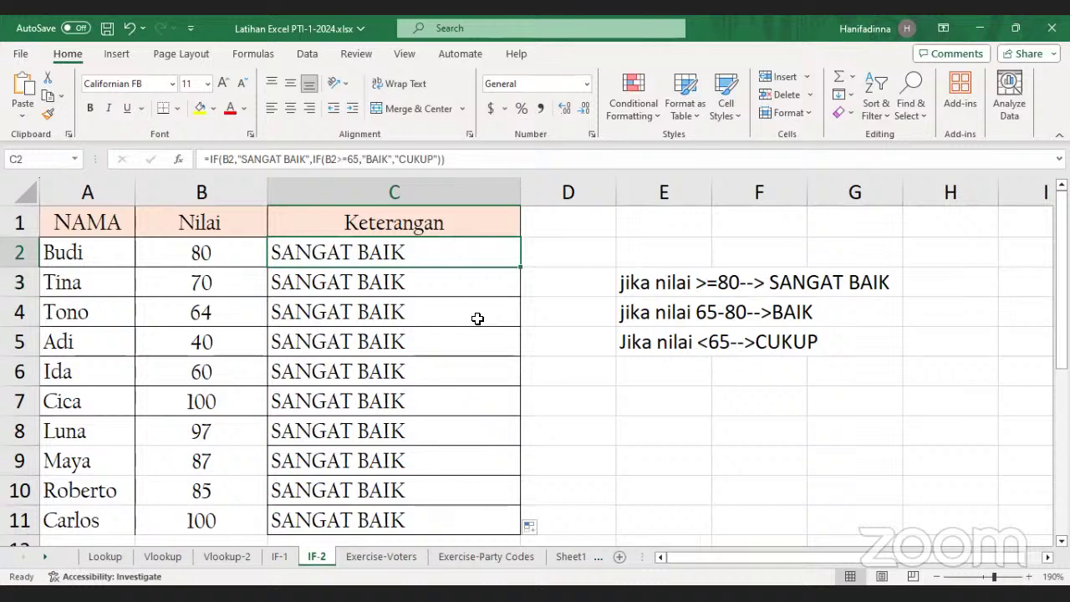
pyautogui.click(345, 282)
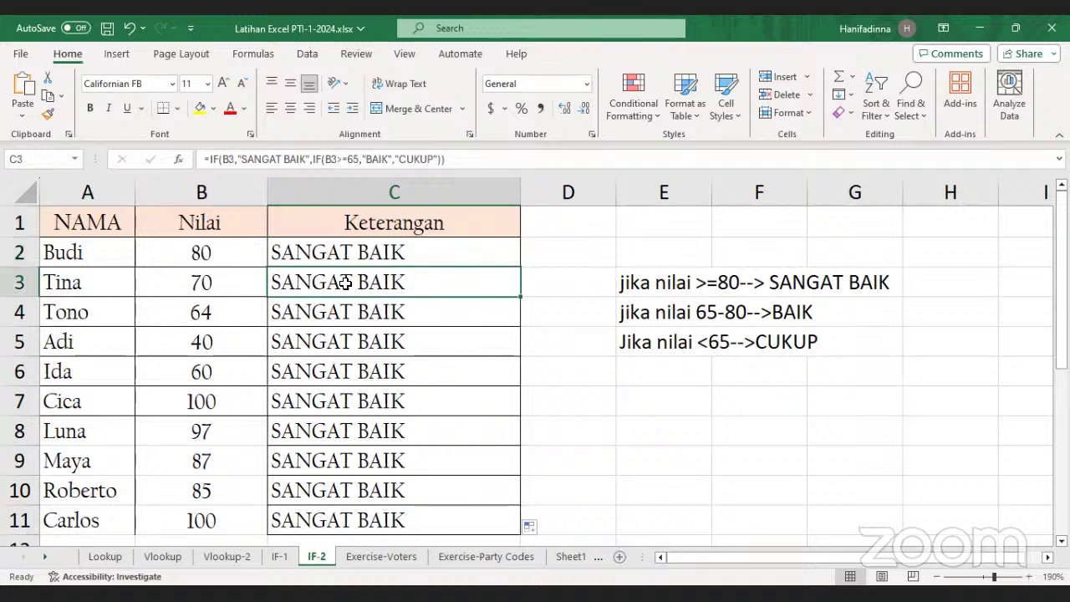
pyautogui.click(351, 309)
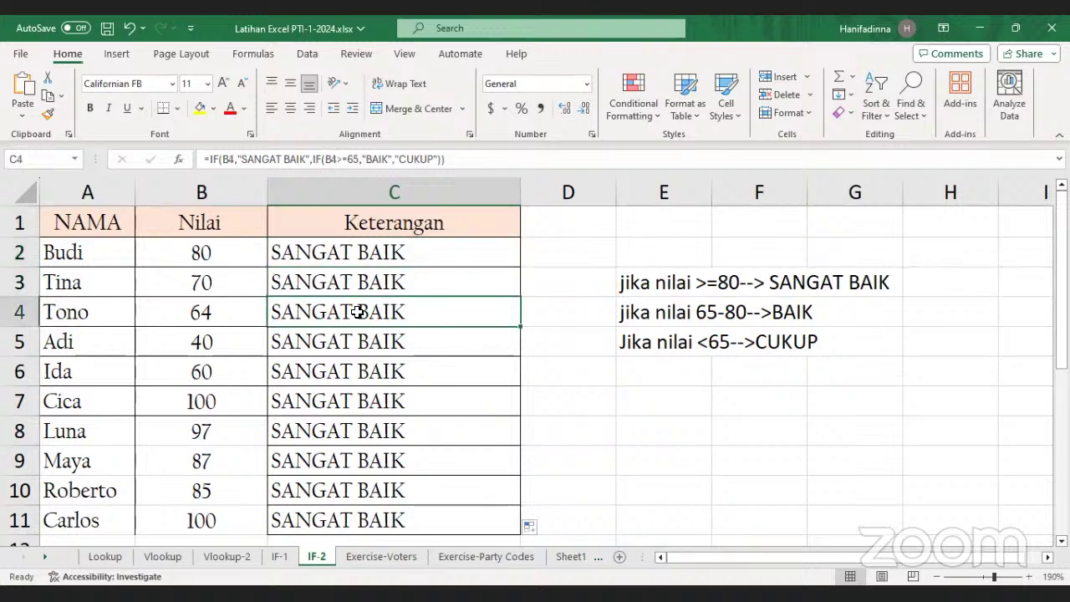
pyautogui.click(195, 320)
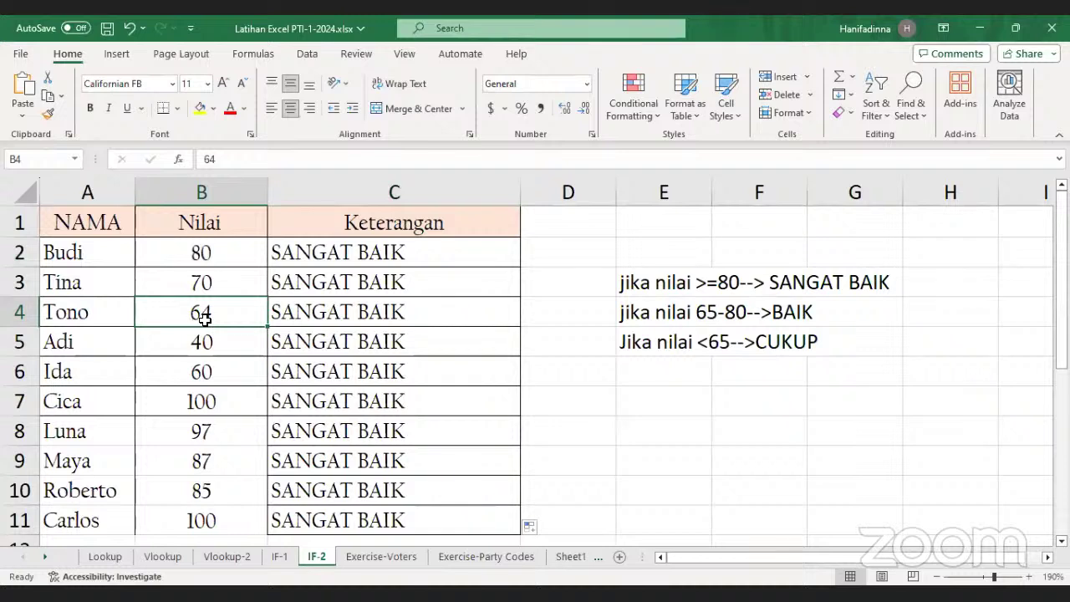
pyautogui.click(796, 315)
pyautogui.click(370, 321)
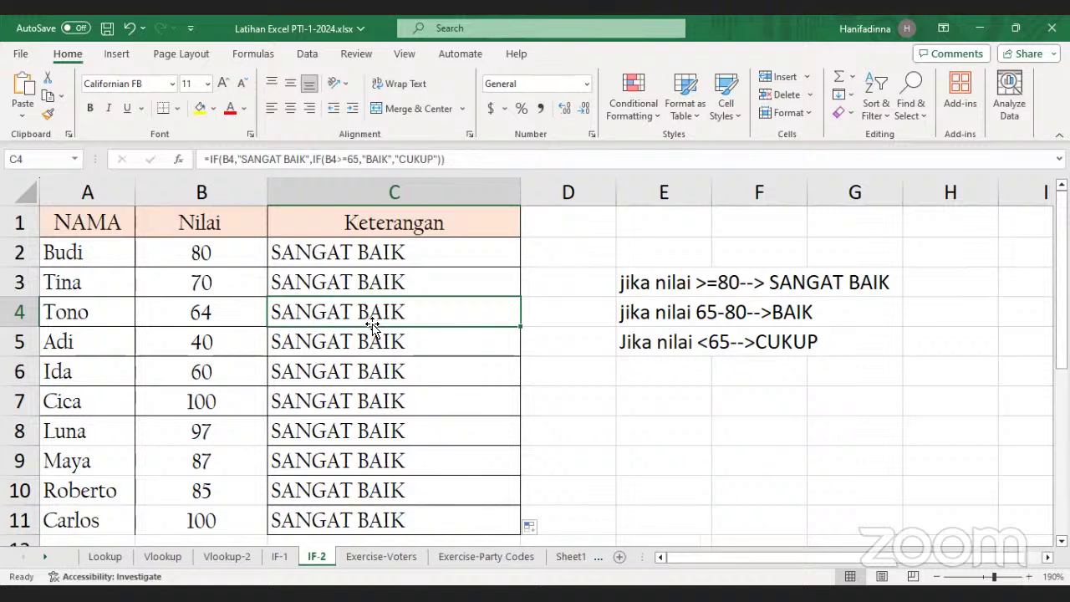
# Correct the first IF test in C2 so that it checks B2>=80
pyautogui.click(366, 251)
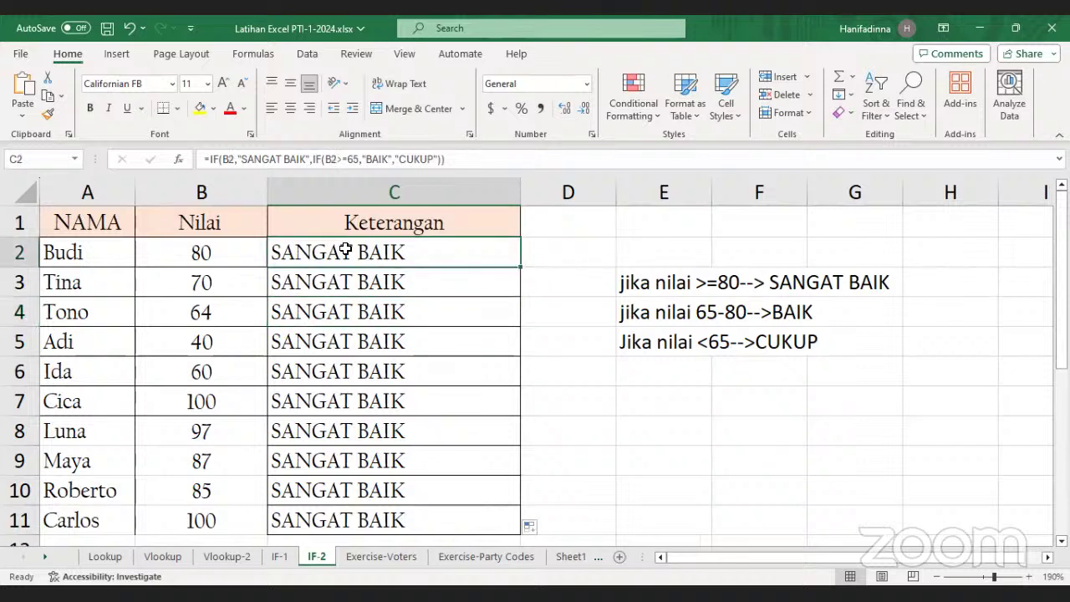
pyautogui.click(234, 159)
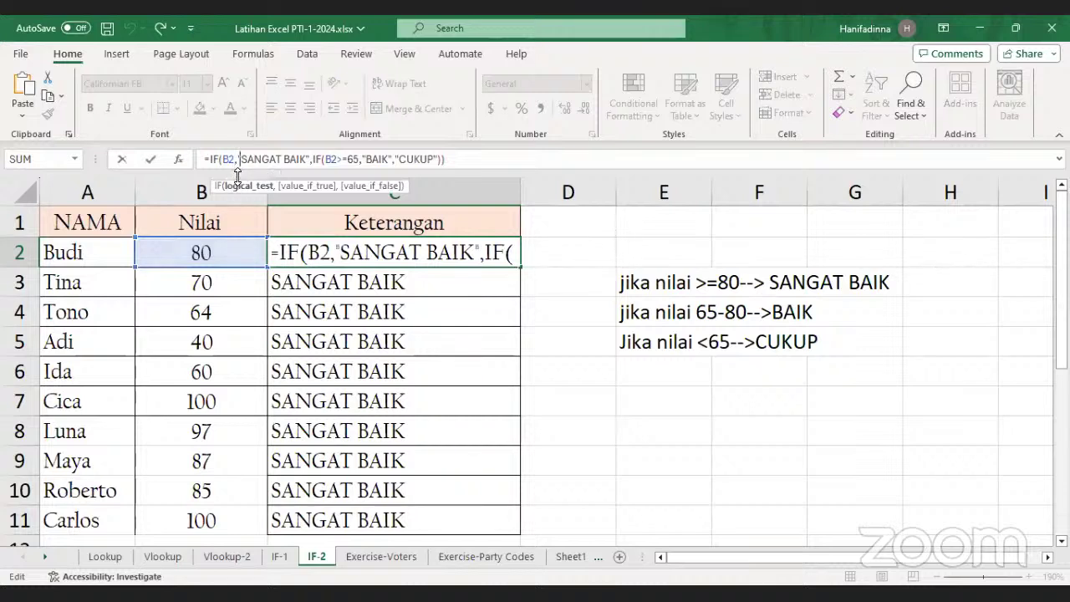
pyautogui.write('>=80')
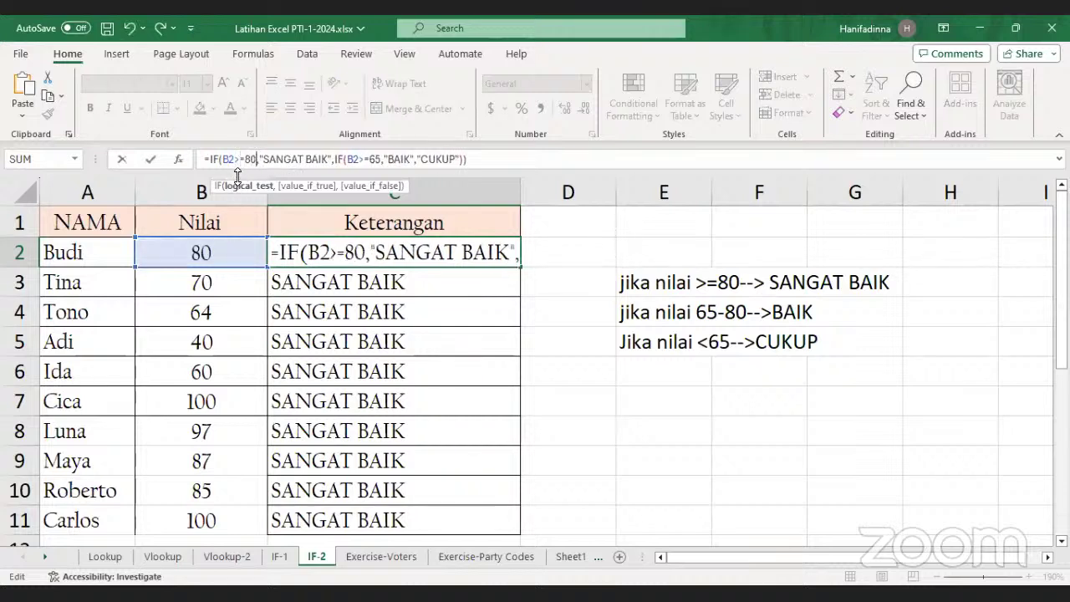
pyautogui.press('Return')
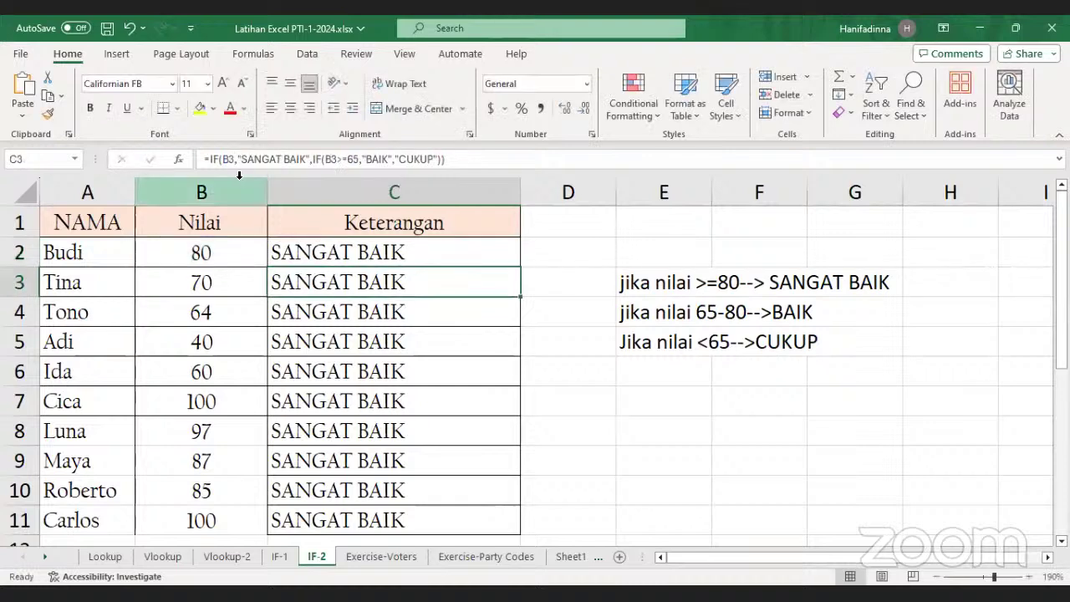
# Fill the corrected nested IF formula from C2 down the Keterangan column through C11
pyautogui.click(412, 245)
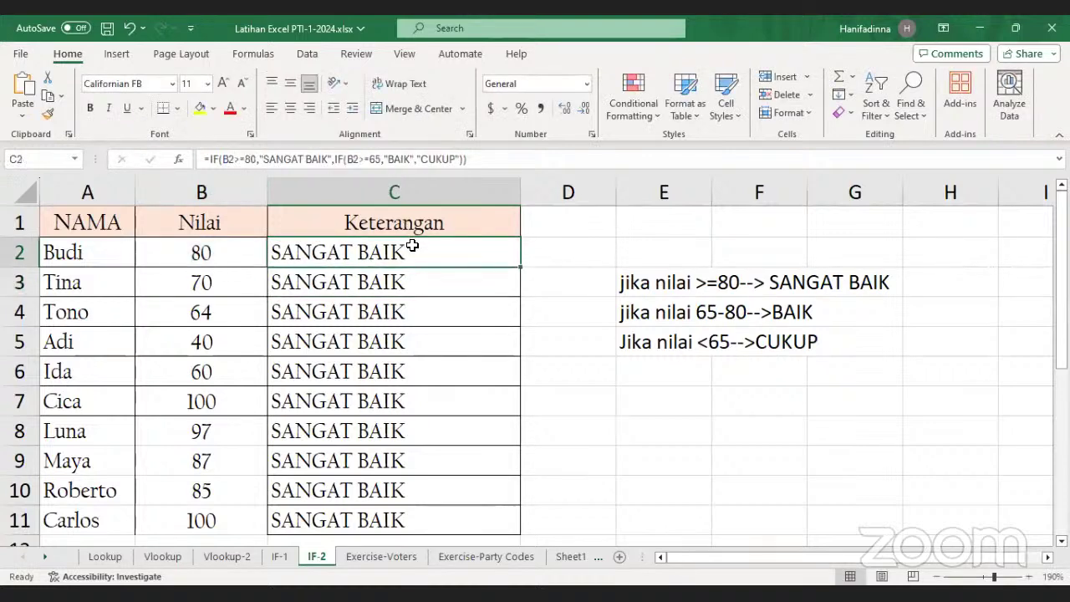
pyautogui.doubleClick(520, 267)
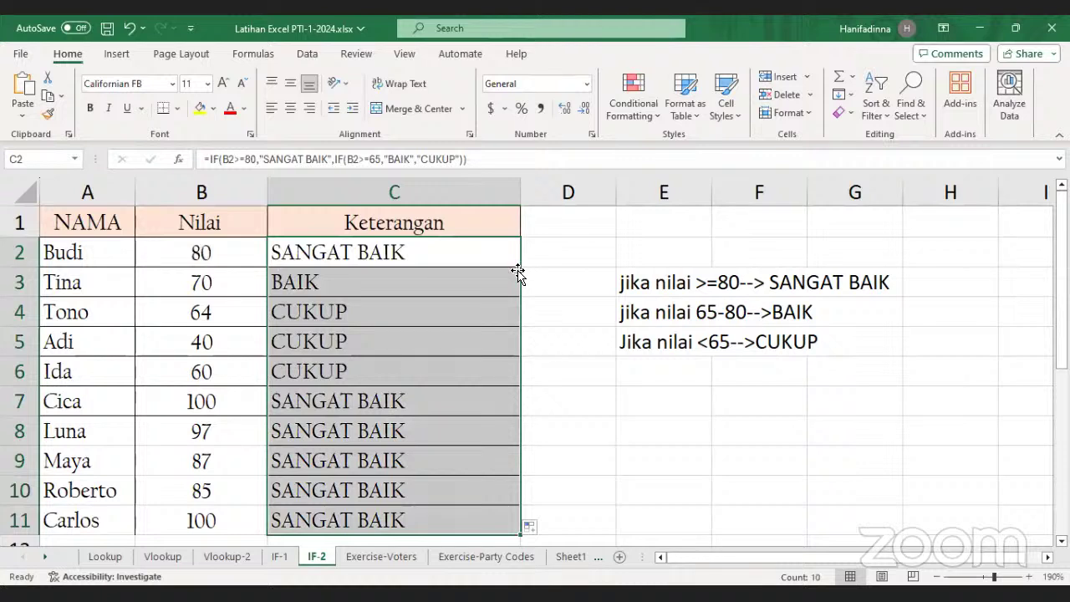
pyautogui.click(611, 448)
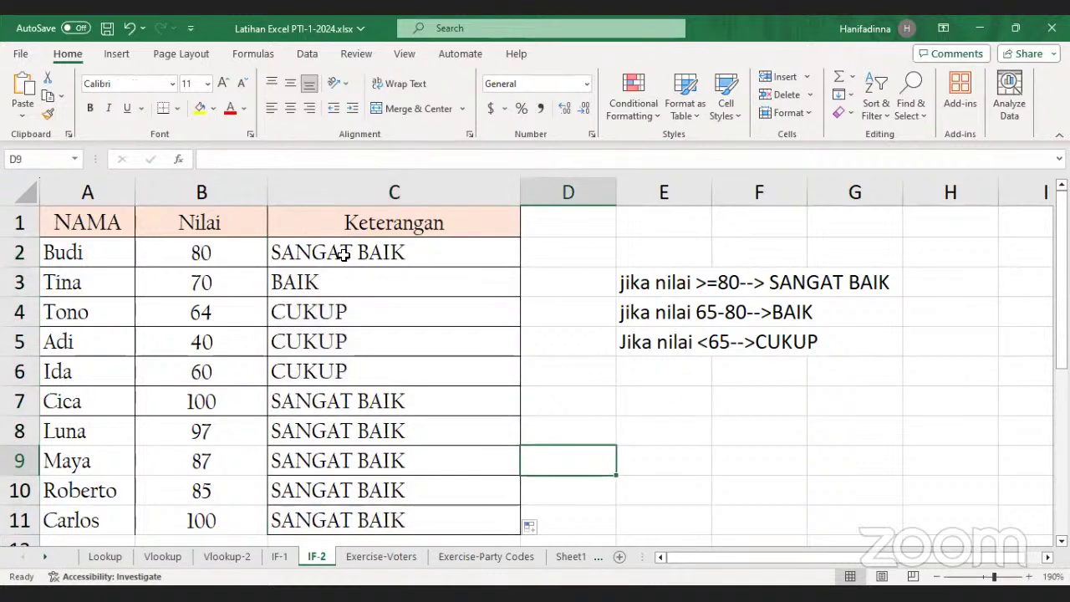
# Check the Keterangan formulas and results in C2 to C4 against the Nilai values and the criteria in rows 3 to 5
pyautogui.click(343, 251)
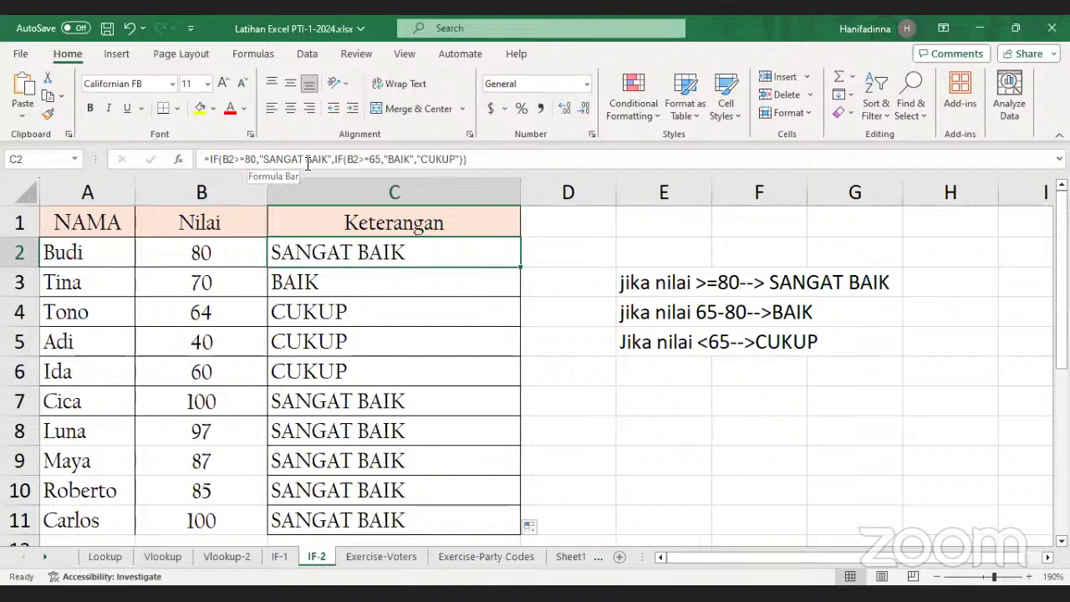
pyautogui.click(299, 289)
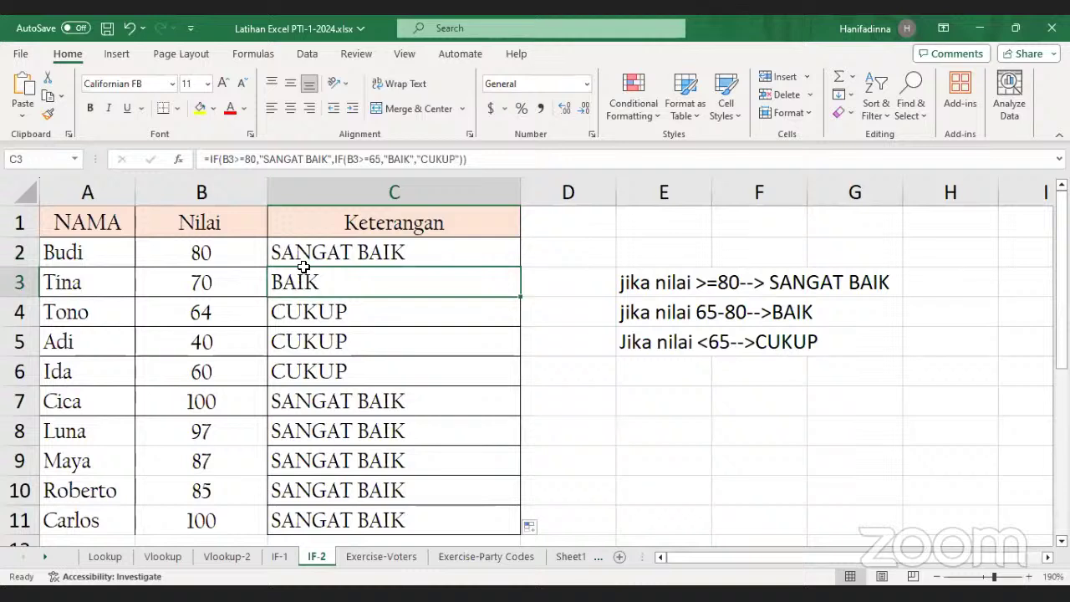
pyautogui.click(241, 288)
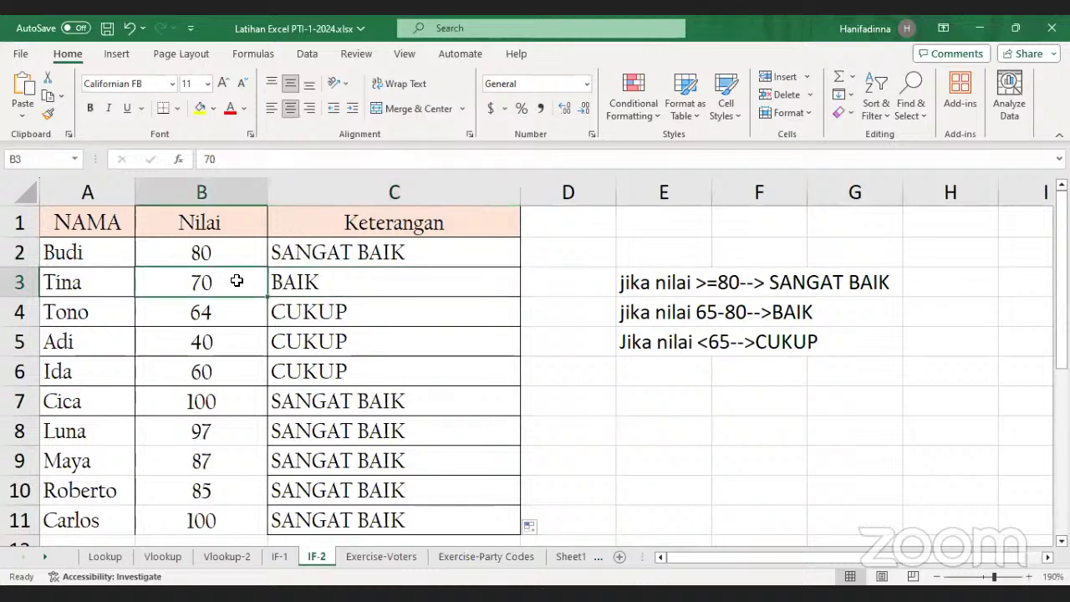
pyautogui.click(298, 284)
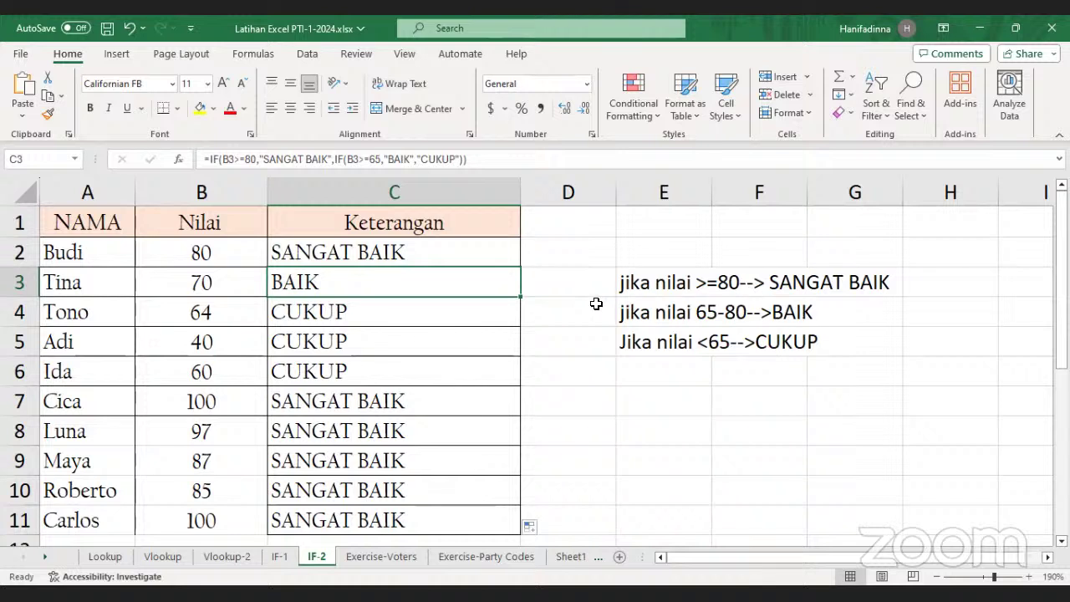
pyautogui.click(287, 315)
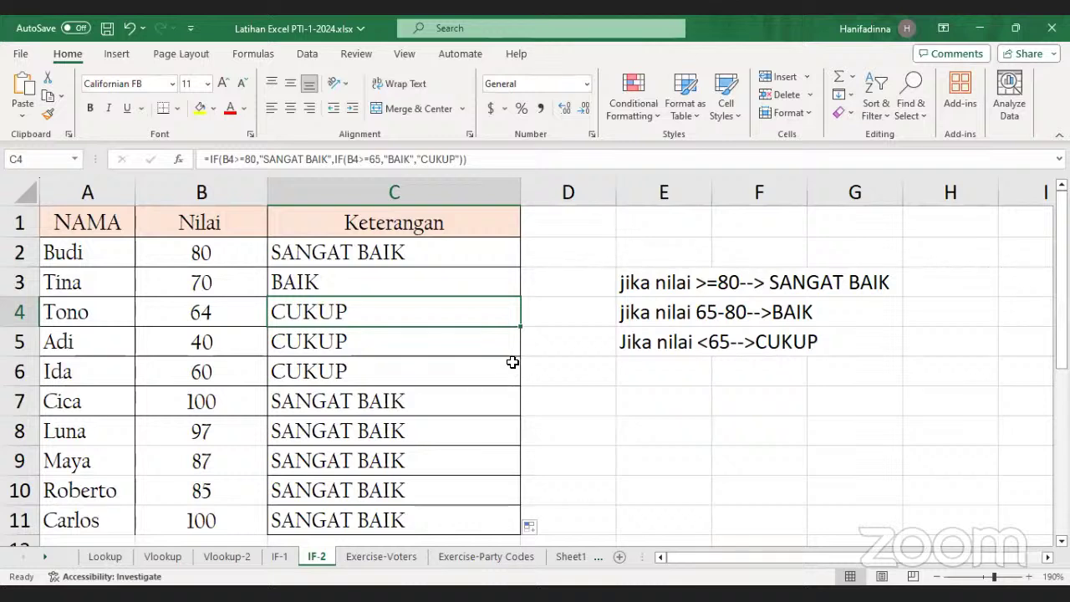
pyautogui.click(587, 420)
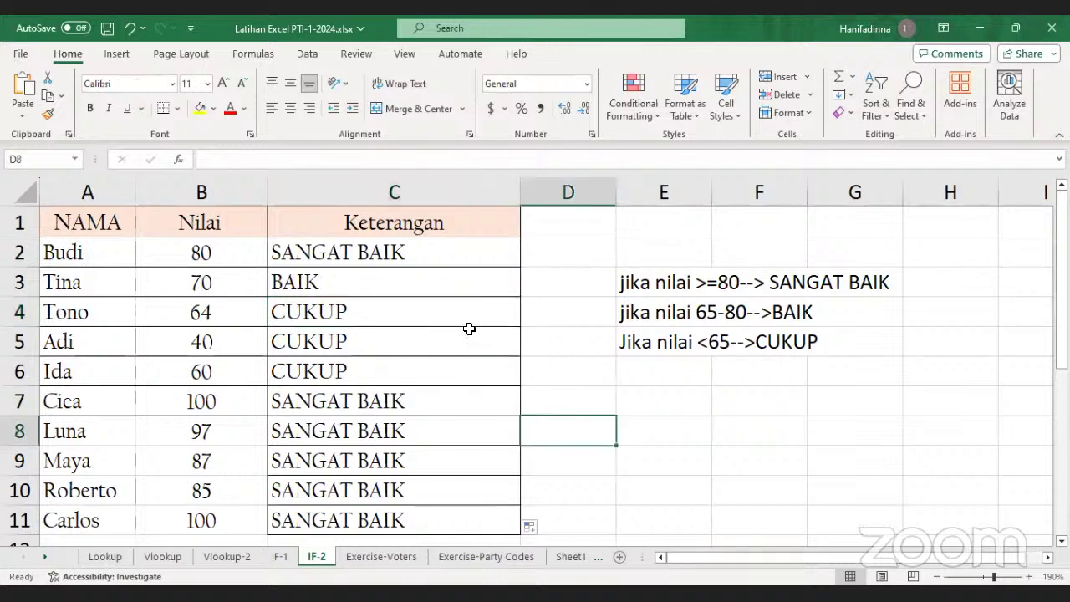
pyautogui.click(377, 422)
pyautogui.scroll(-5, 350, 443)
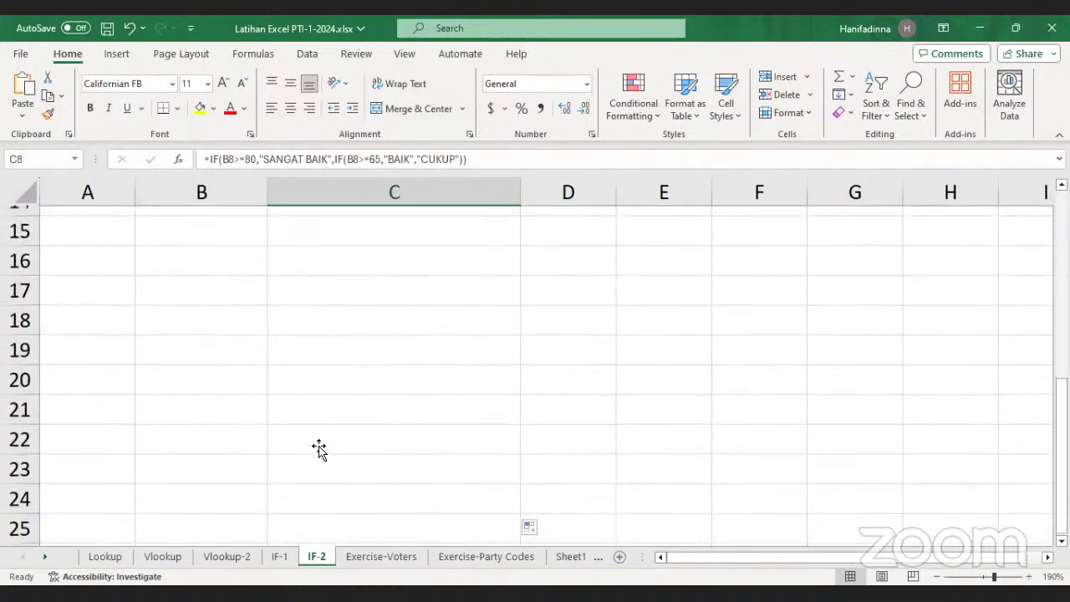
pyautogui.scroll(5, 318, 449)
pyautogui.moveTo(370, 254); pyautogui.dragTo(360, 520)
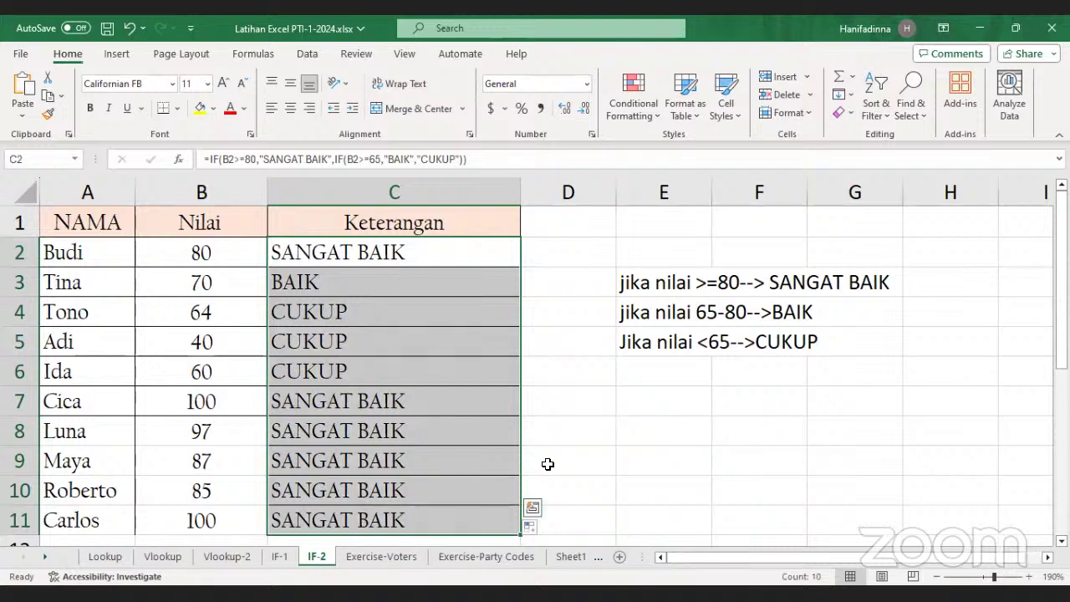
pyautogui.press('Delete')
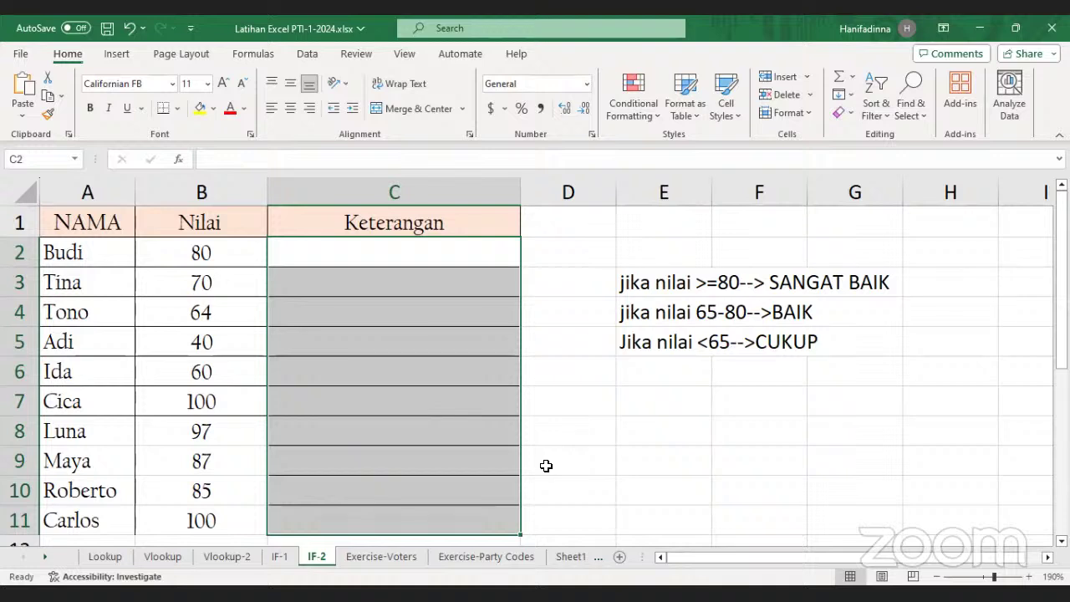
pyautogui.click(546, 466)
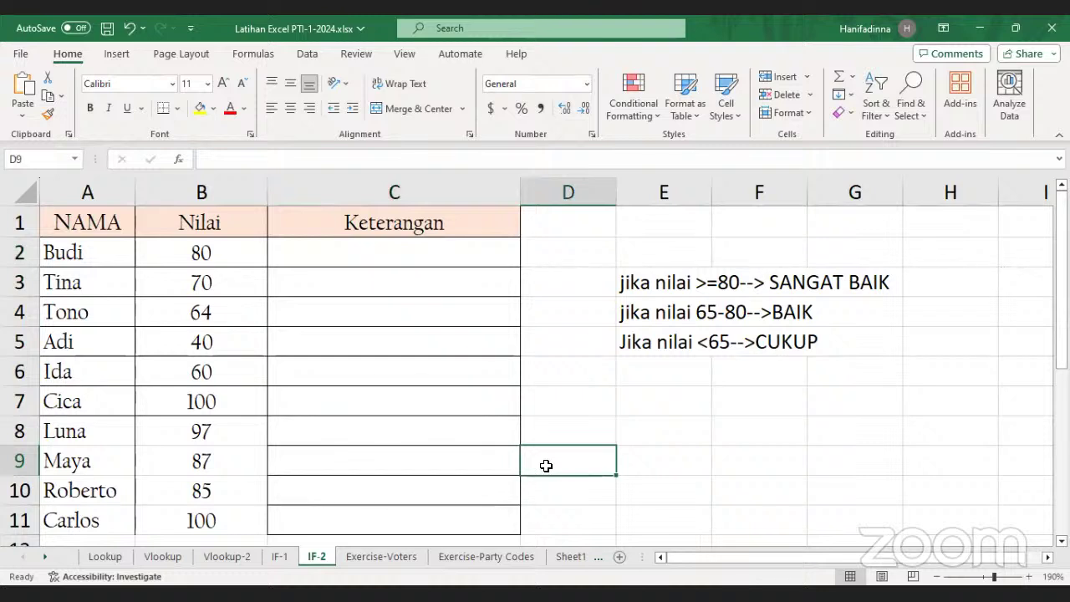
pyautogui.click(581, 434)
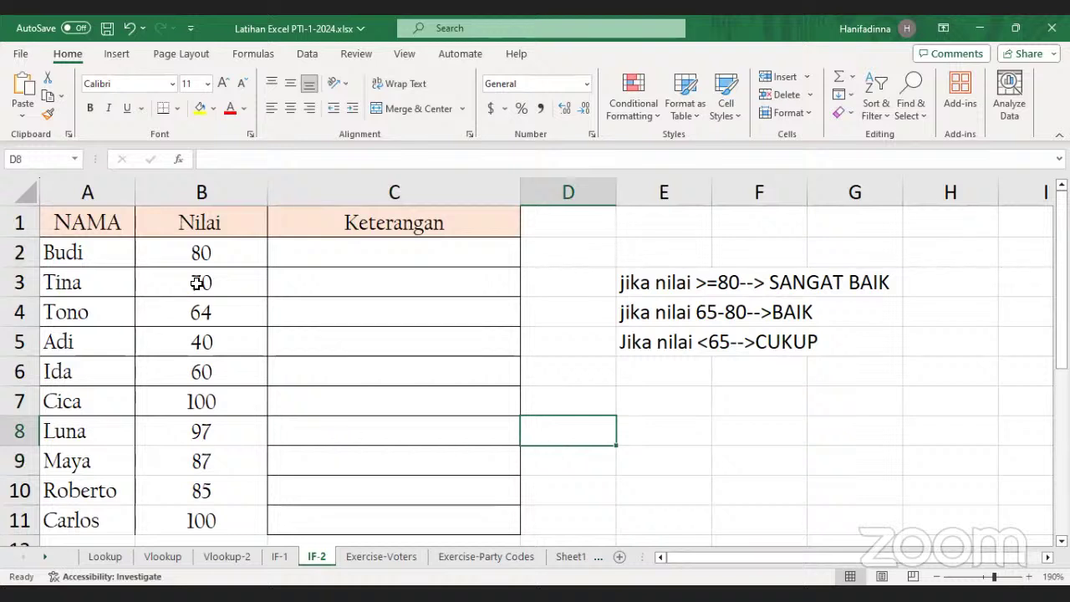
pyautogui.click(411, 254)
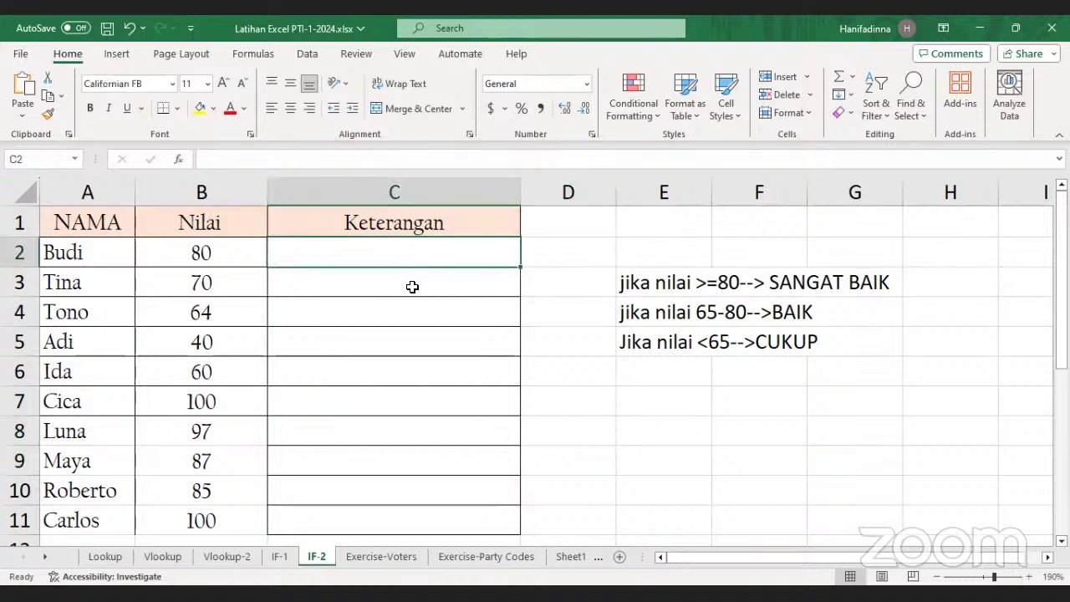
pyautogui.click(412, 288)
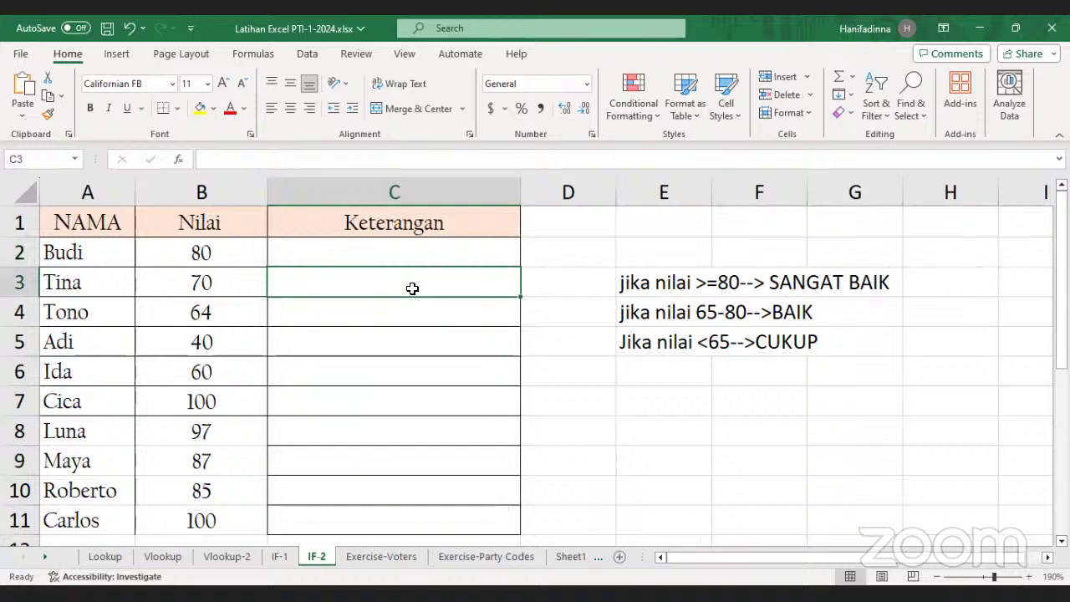
pyautogui.click(415, 248)
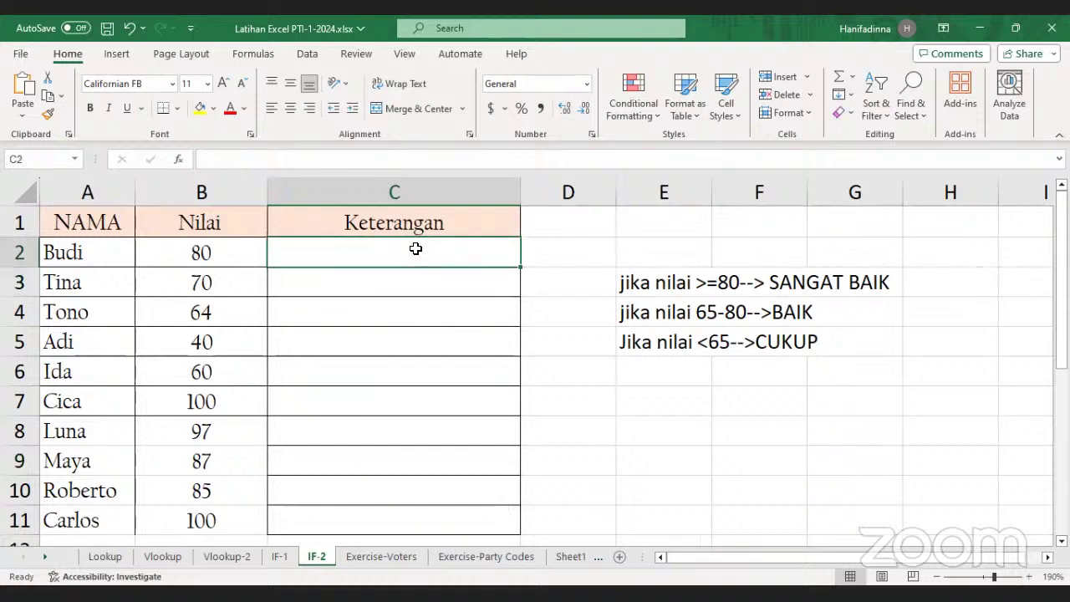
pyautogui.click(126, 29)
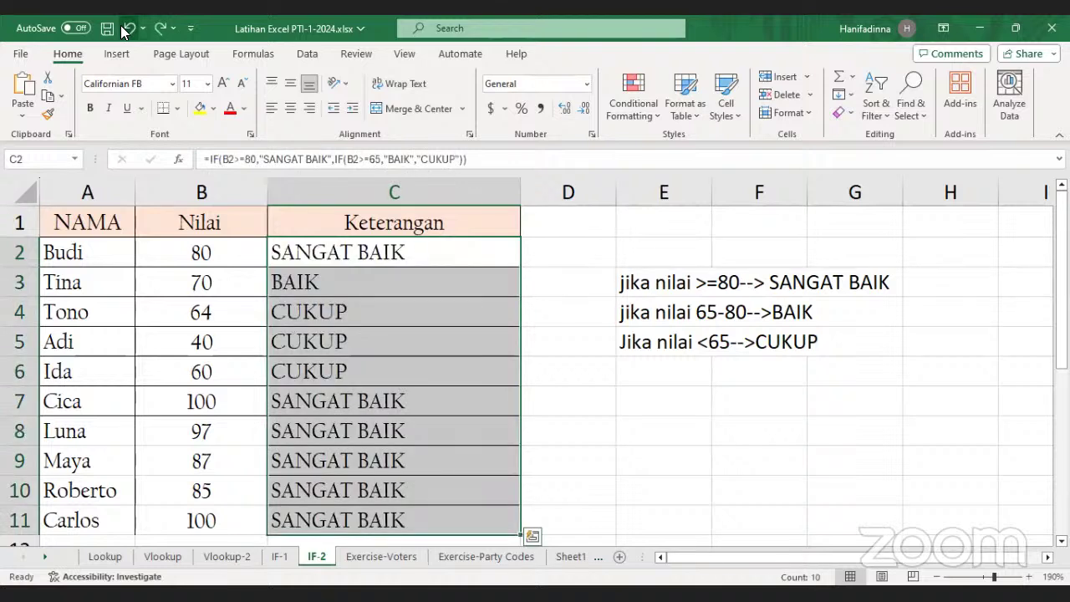
# Clear the Keterangan formulas in C3:C11, keeping only the nested IF in C2
pyautogui.moveTo(368, 285); pyautogui.dragTo(388, 517)
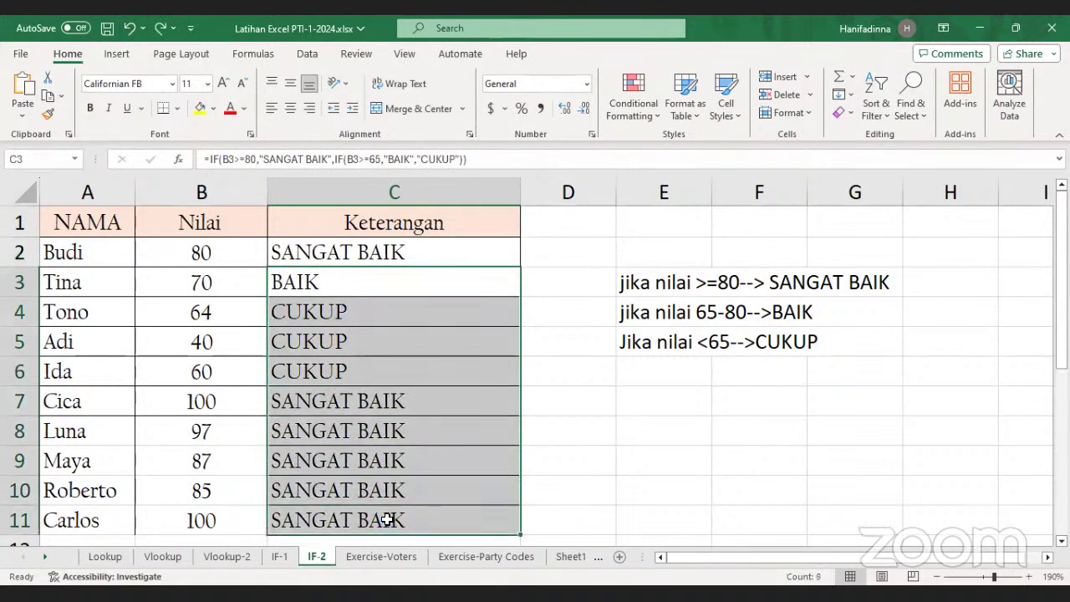
pyautogui.press('Delete')
# Copy the full nested IF formula text from C2 and select cell E7 below the criteria
pyautogui.click(410, 249)
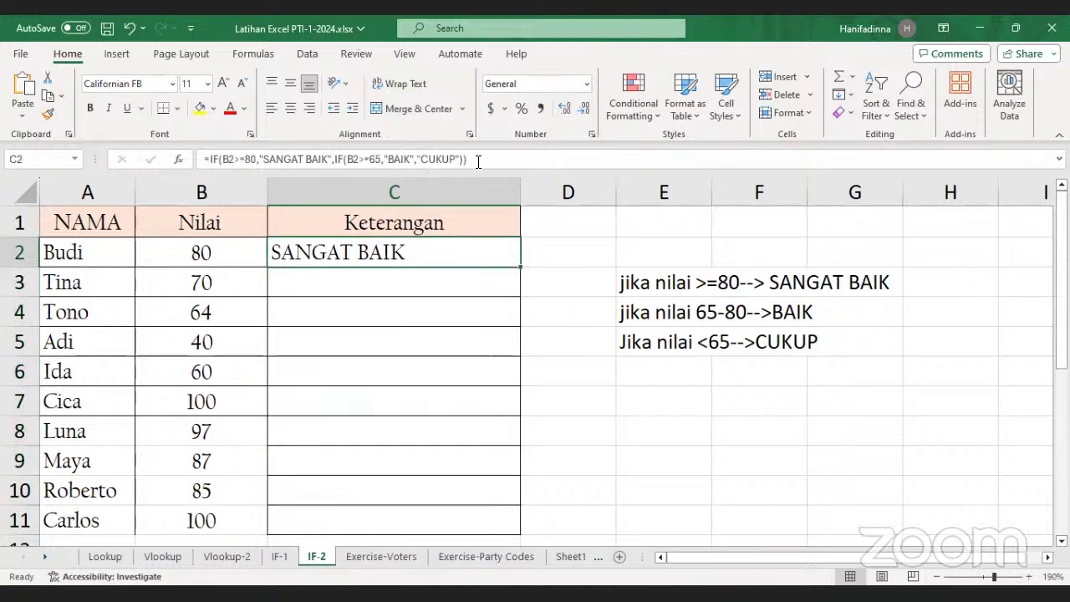
pyautogui.moveTo(478, 160); pyautogui.dragTo(178, 154)
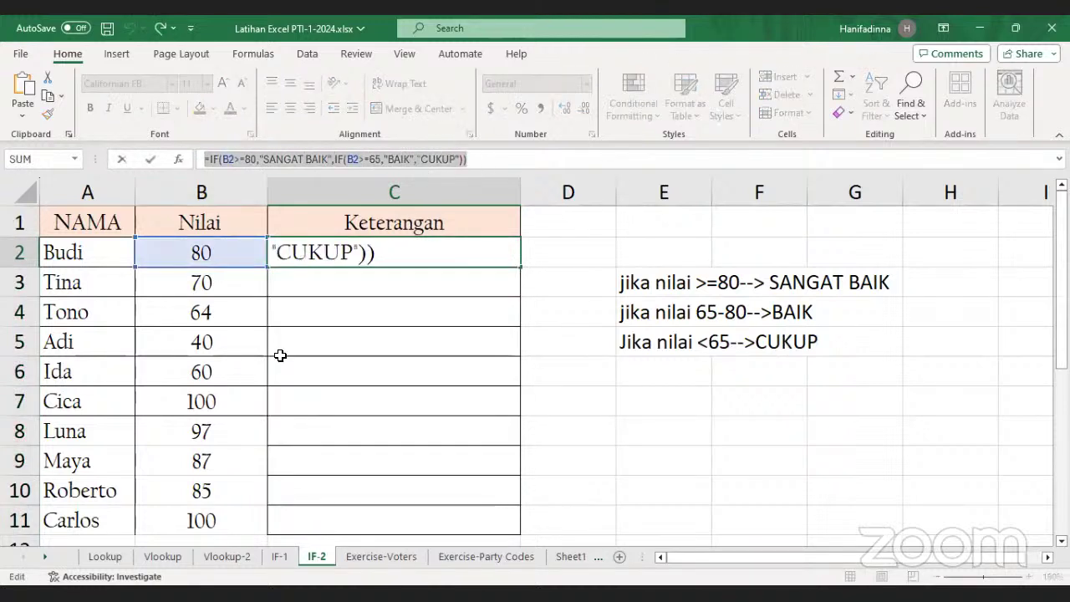
pyautogui.click(619, 418)
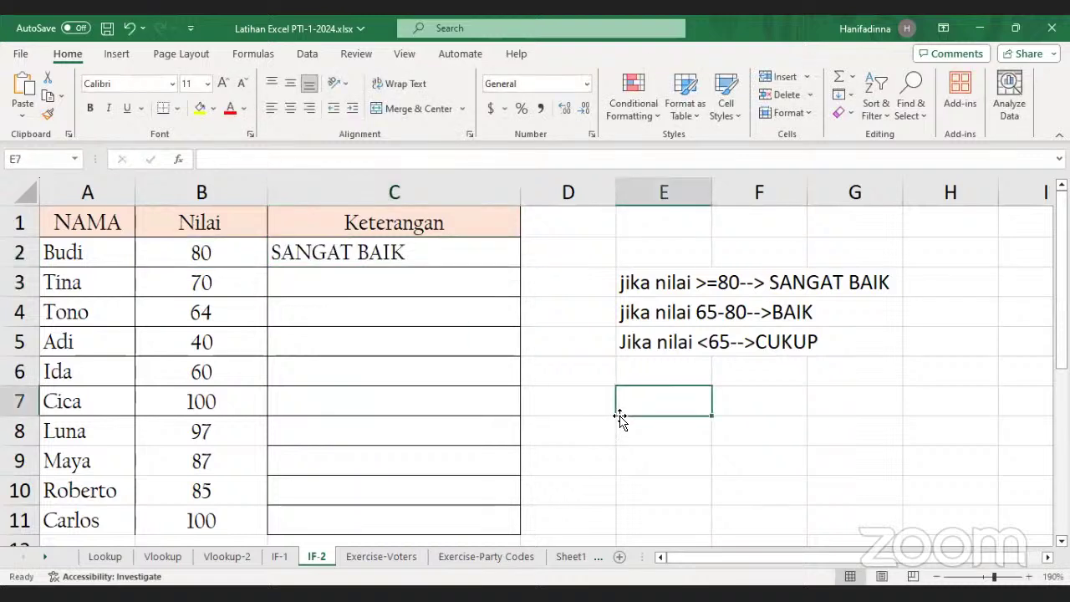